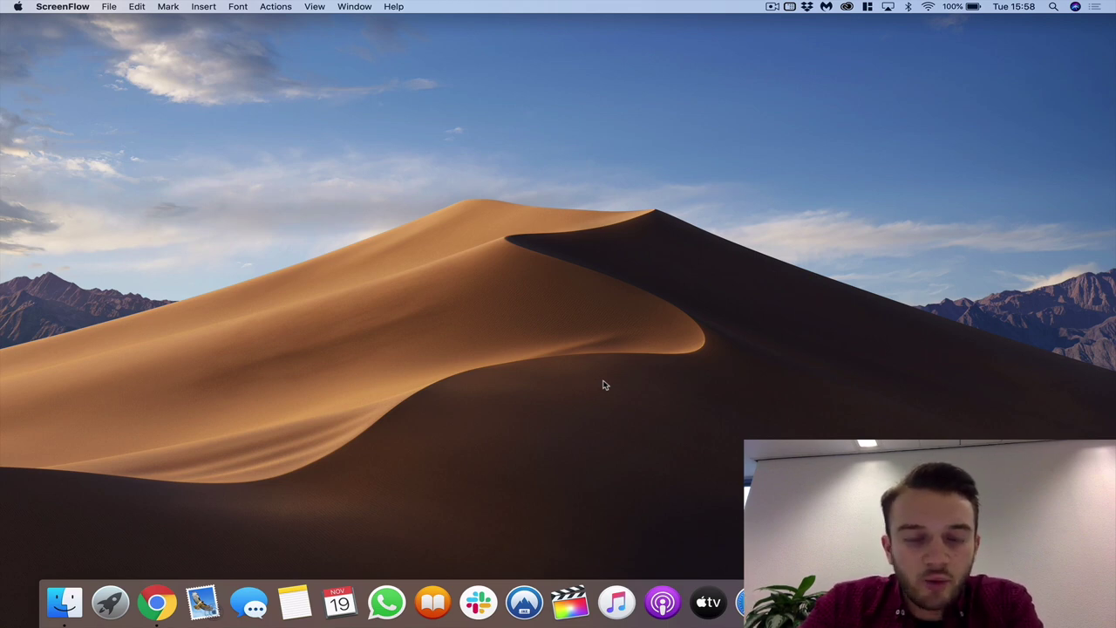
Scroll the Facebook group feed down to the member's post about the sponsored free-strategy-call ad
{"action": "left_click", "coordinate": [155, 601]}
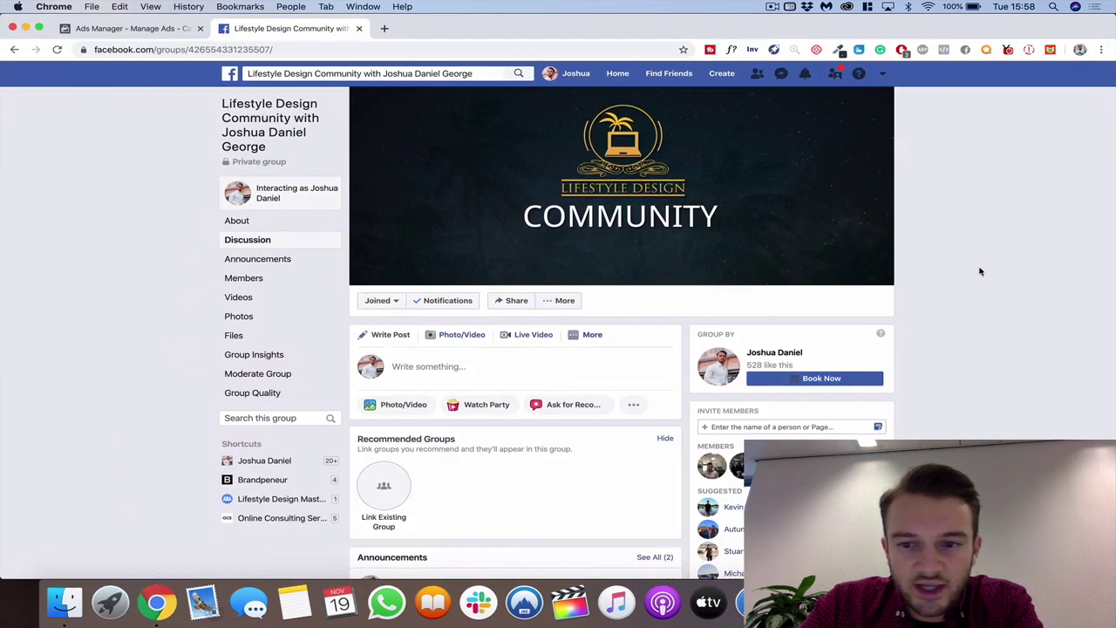
{"action": "scroll", "coordinate": [980, 272], "scroll_direction": "down", "scroll_amount": 2}
{"action": "scroll", "coordinate": [980, 272], "scroll_direction": "down", "scroll_amount": 3}
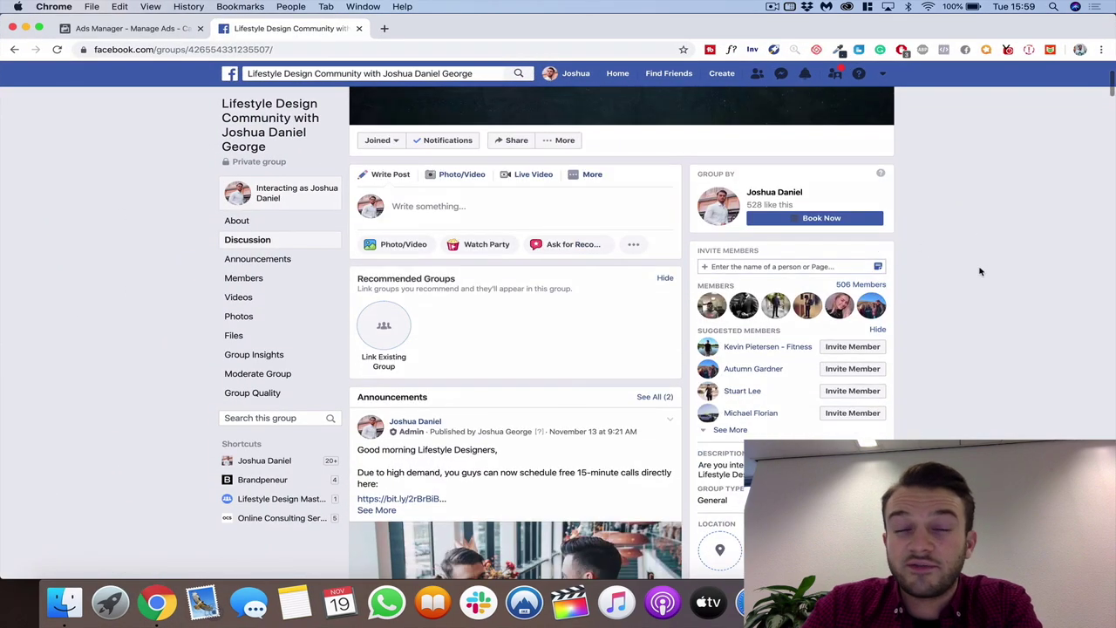
{"action": "scroll", "coordinate": [981, 272], "scroll_direction": "up", "scroll_amount": 4}
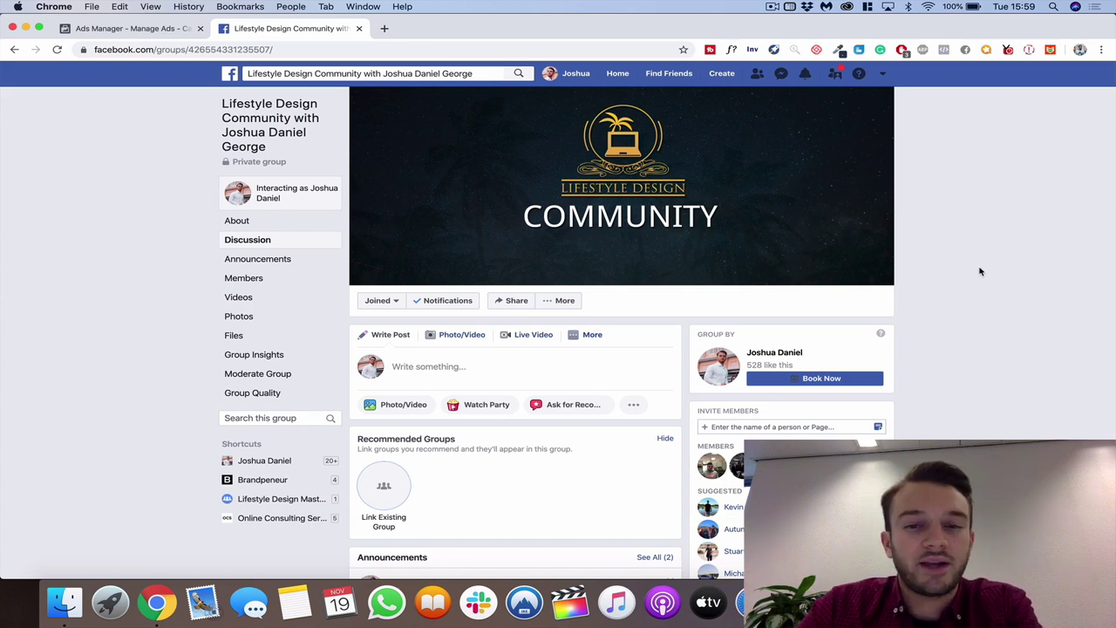
{"action": "scroll", "coordinate": [981, 271], "scroll_direction": "down", "scroll_amount": 7}
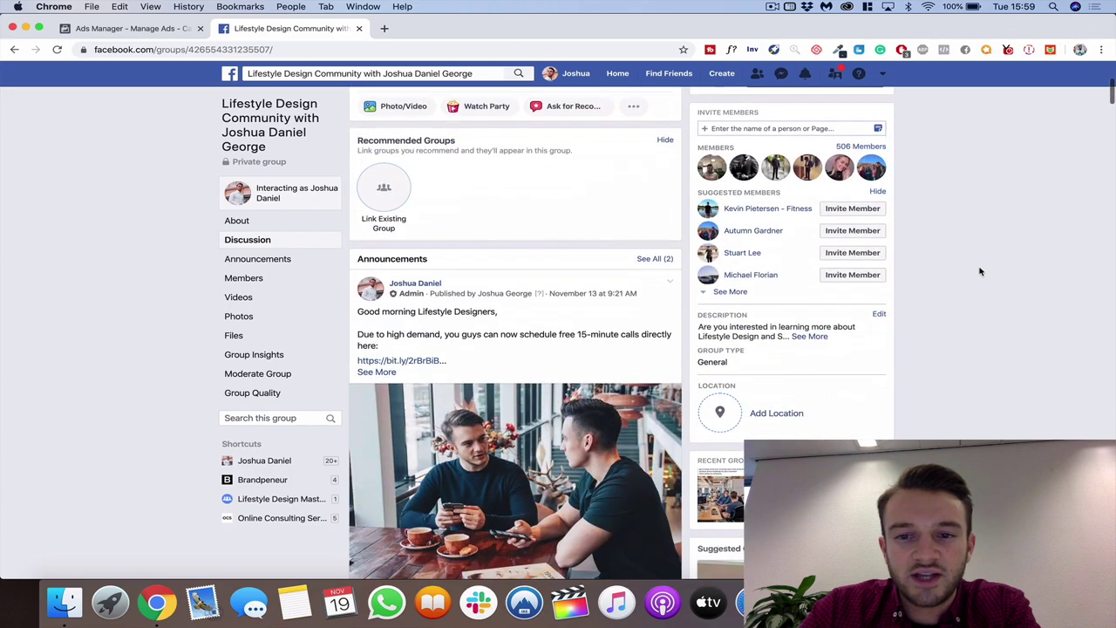
{"action": "scroll", "coordinate": [636, 284], "scroll_direction": "down", "scroll_amount": 15}
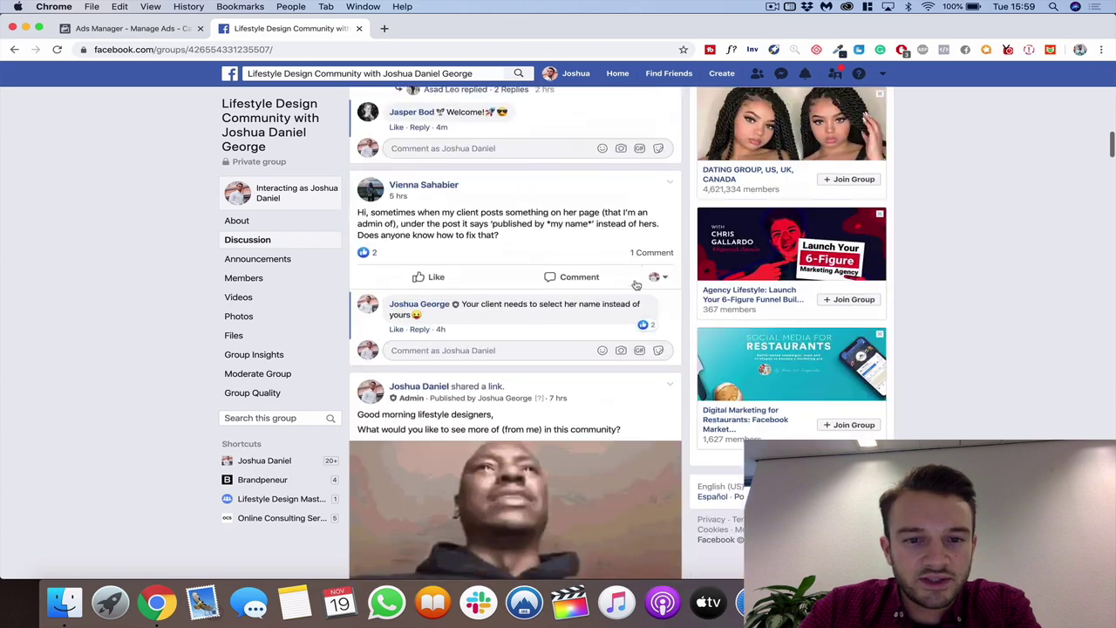
{"action": "scroll", "coordinate": [636, 284], "scroll_direction": "down", "scroll_amount": 20}
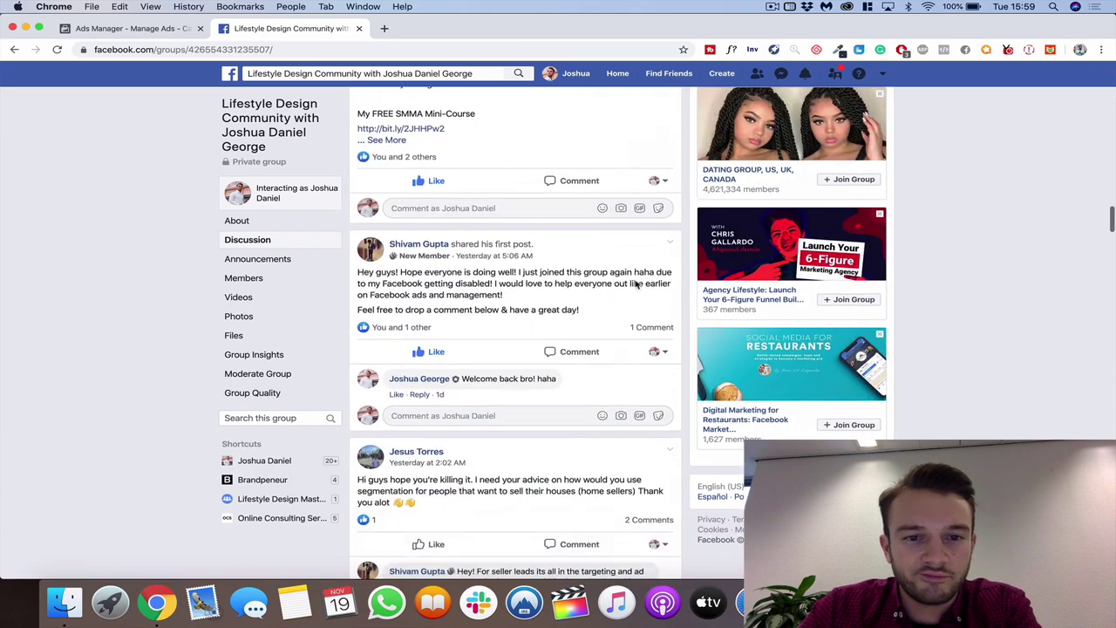
{"action": "scroll", "coordinate": [636, 285], "scroll_direction": "down", "scroll_amount": 20}
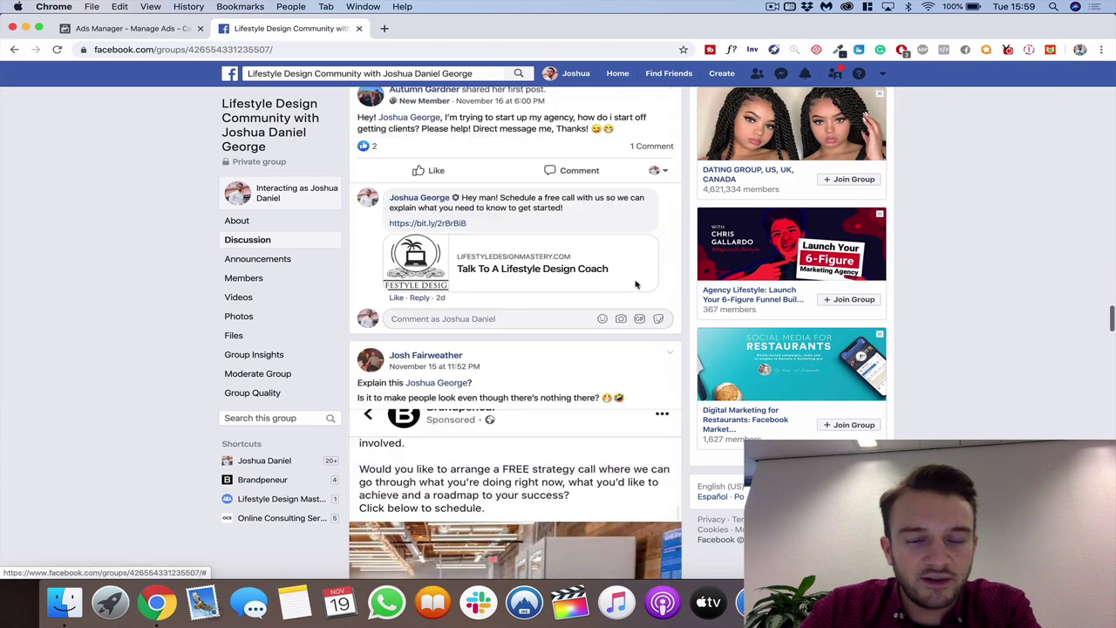
{"action": "scroll", "coordinate": [636, 285], "scroll_direction": "up", "scroll_amount": 8}
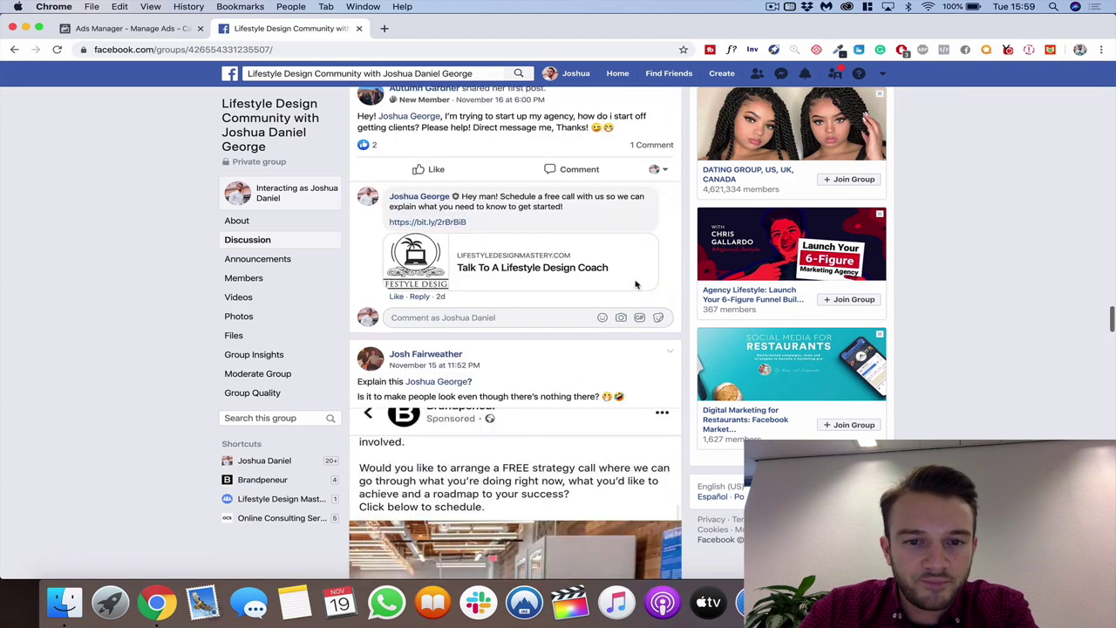
{"action": "scroll", "coordinate": [636, 285], "scroll_direction": "down", "scroll_amount": 4}
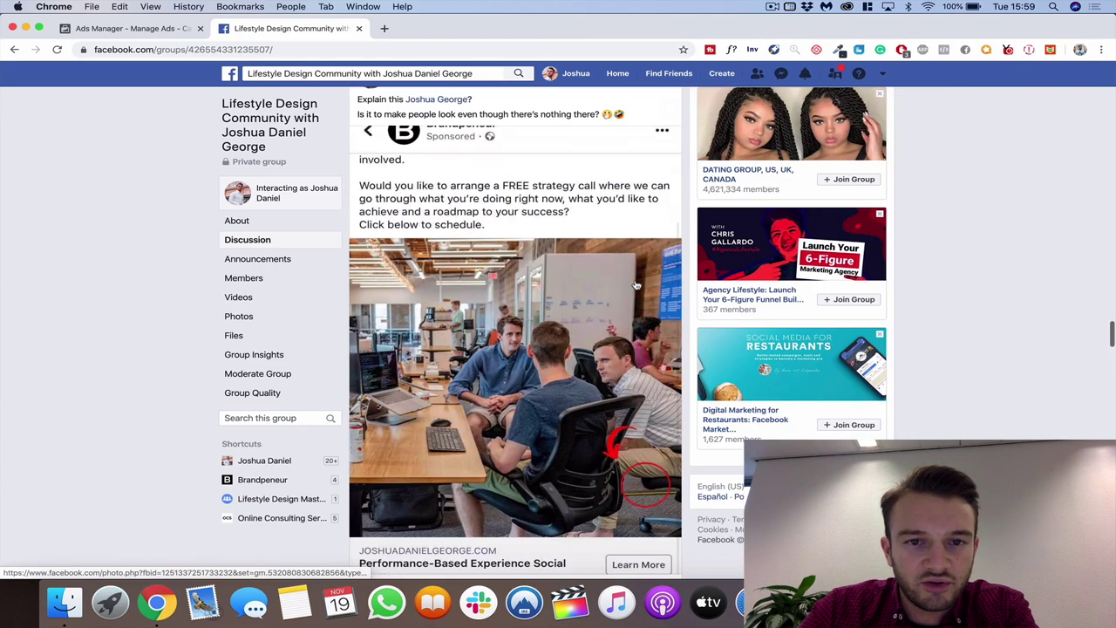
Open the member's ad screenshot in the photo viewer beside its three comments
{"action": "left_click", "coordinate": [585, 286]}
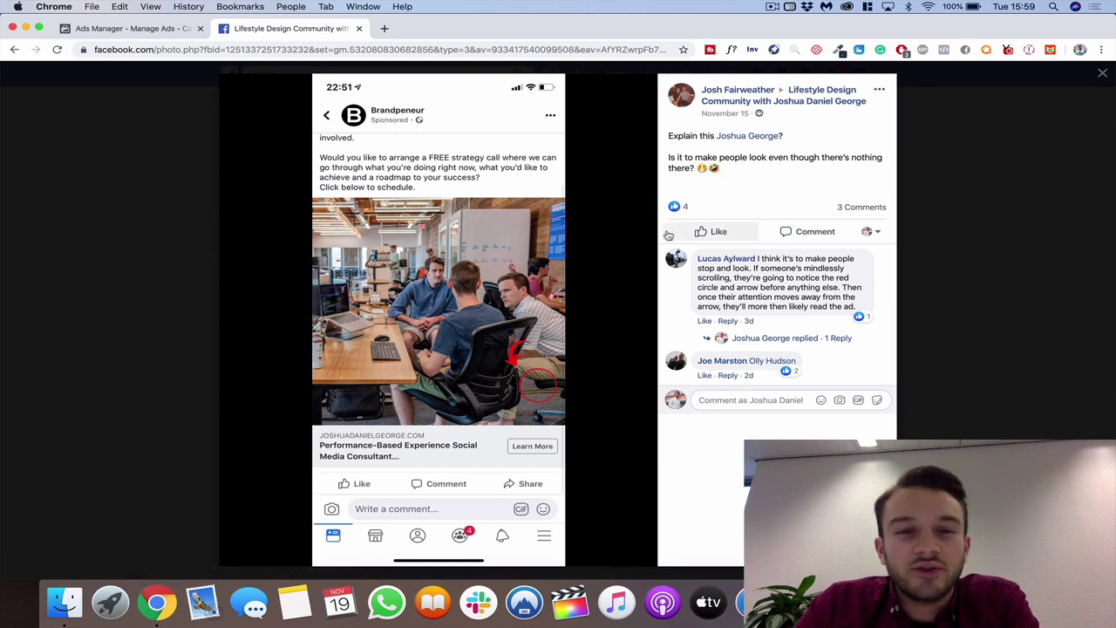
{"action": "mouse_move", "coordinate": [565, 331]}
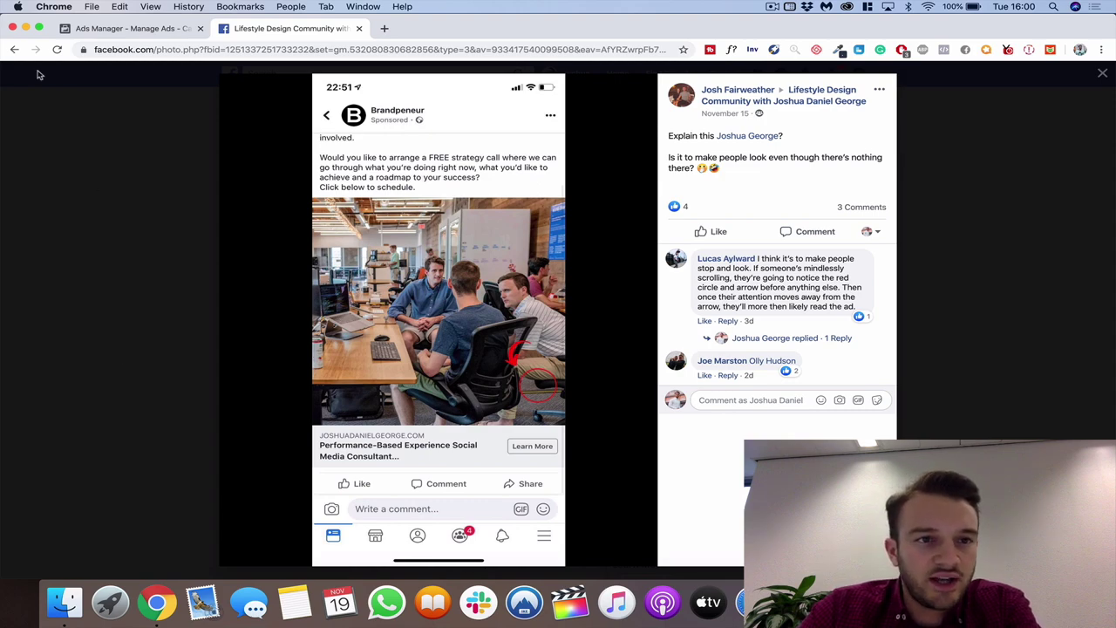
Exit the photo viewer and switch to Ads Manager's six ad sets
{"action": "left_click", "coordinate": [38, 28]}
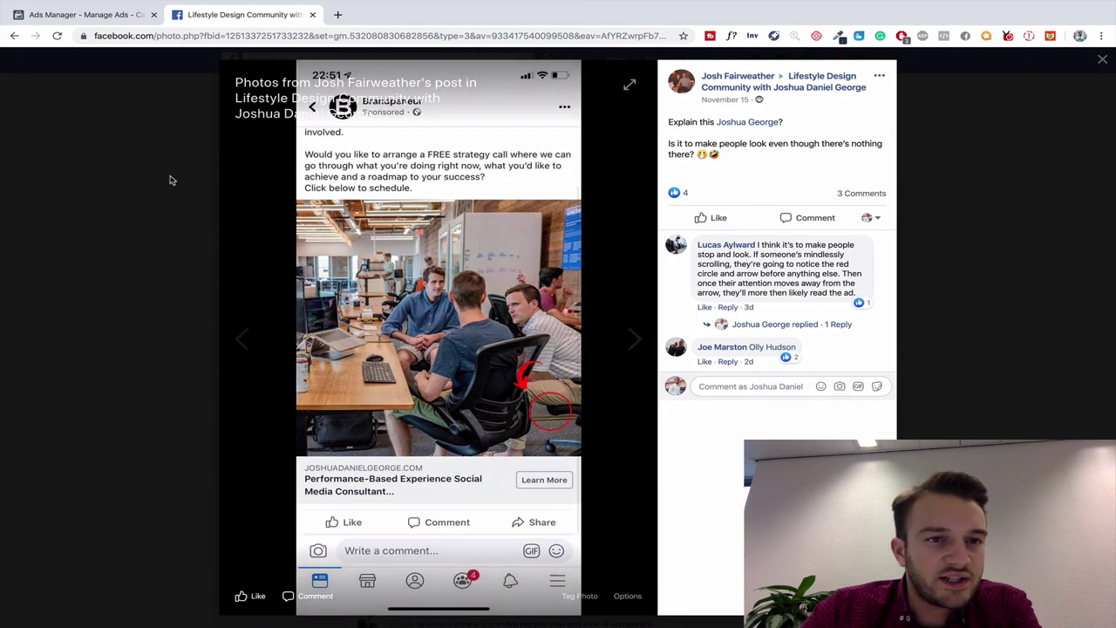
{"action": "left_click", "coordinate": [77, 15]}
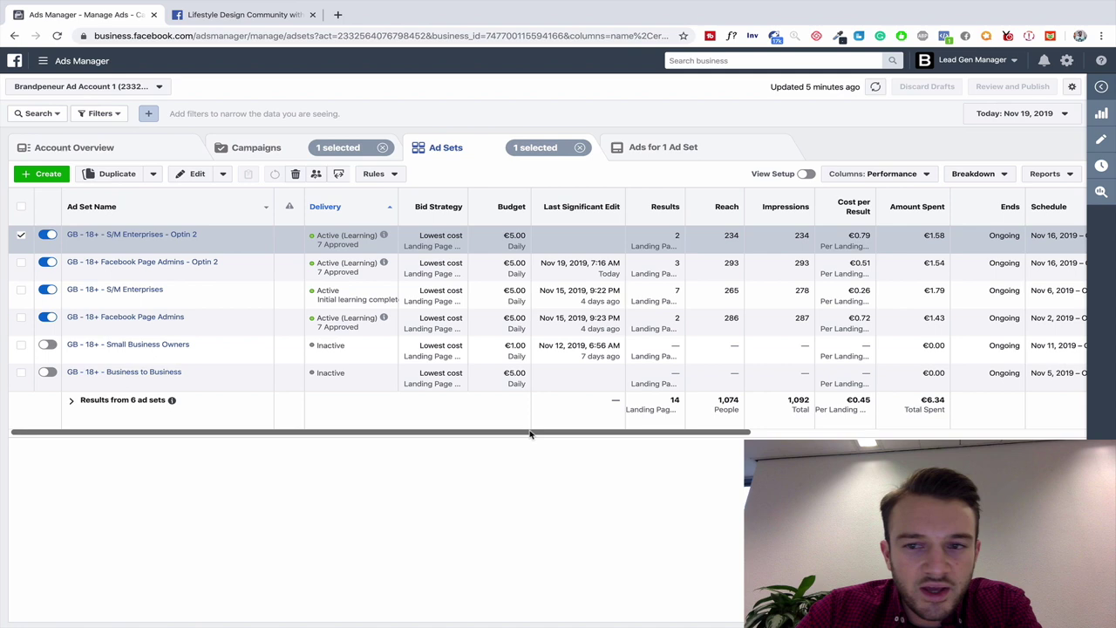
Switch the ad sets table columns to the Performance and Clicks preset
{"action": "left_click_drag", "start_coordinate": [558, 434], "coordinate": [878, 433]}
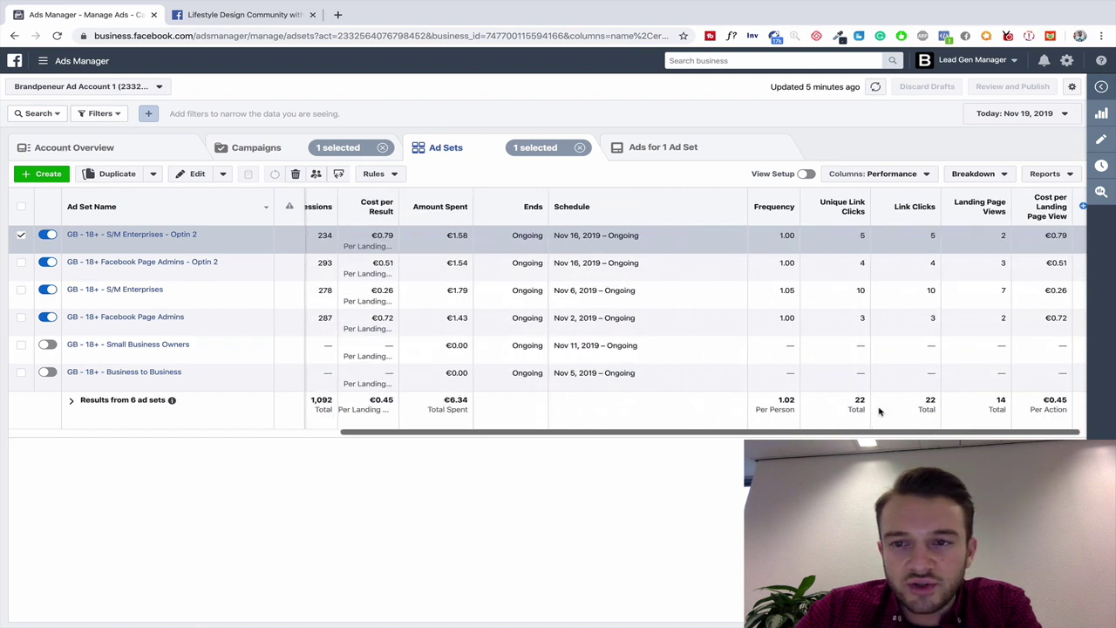
{"action": "left_click", "coordinate": [925, 175]}
{"action": "left_click", "coordinate": [907, 278]}
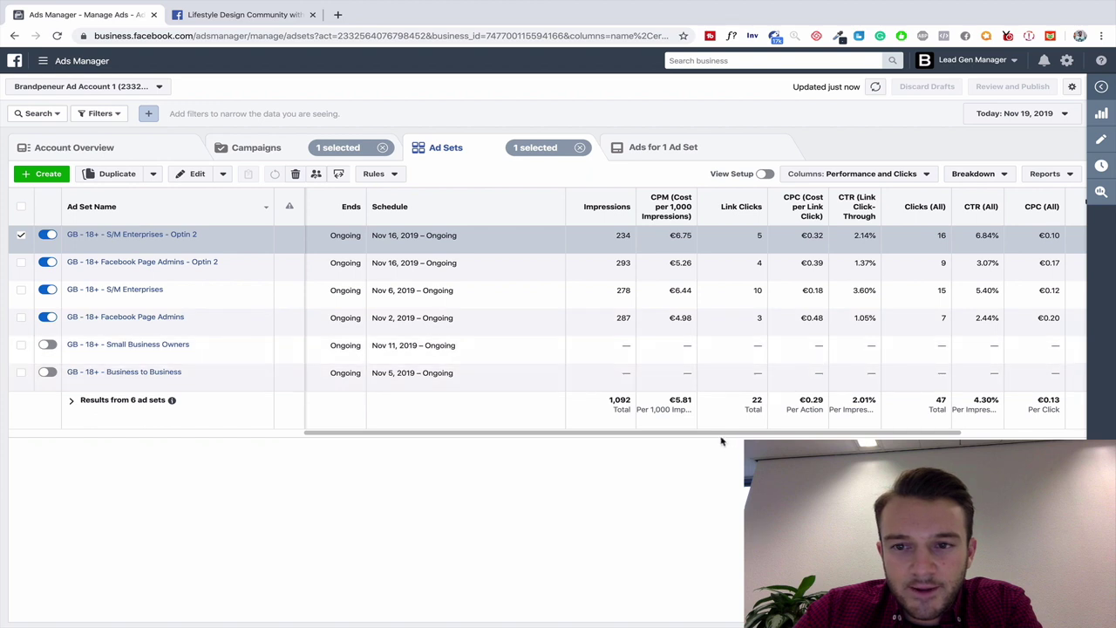
Check the first ad set's 6.84% CTR and open the S/M Enterprises - Optin 2 ads
{"action": "left_click_drag", "start_coordinate": [722, 433], "coordinate": [871, 431]}
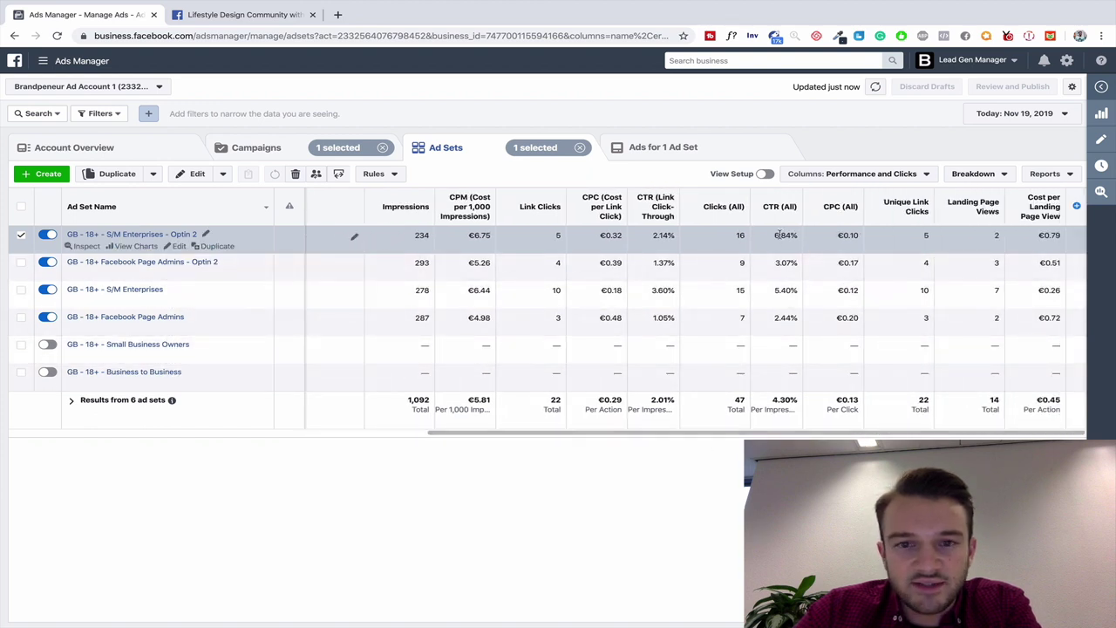
{"action": "left_click_drag", "start_coordinate": [775, 238], "coordinate": [799, 237]}
{"action": "left_click", "coordinate": [666, 525]}
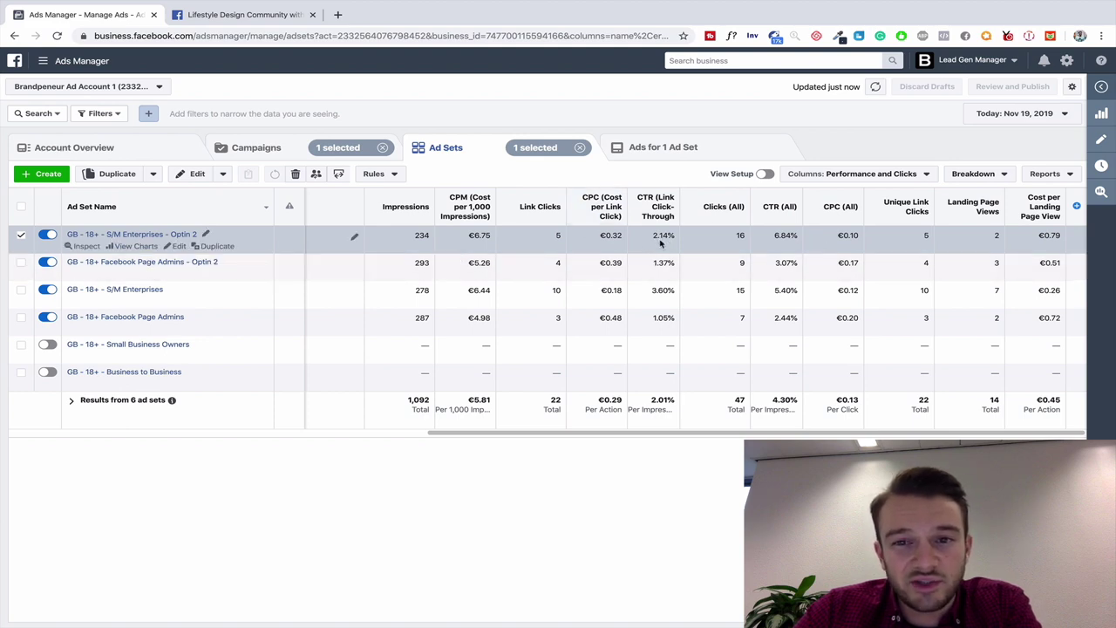
{"action": "triple_click", "coordinate": [787, 235]}
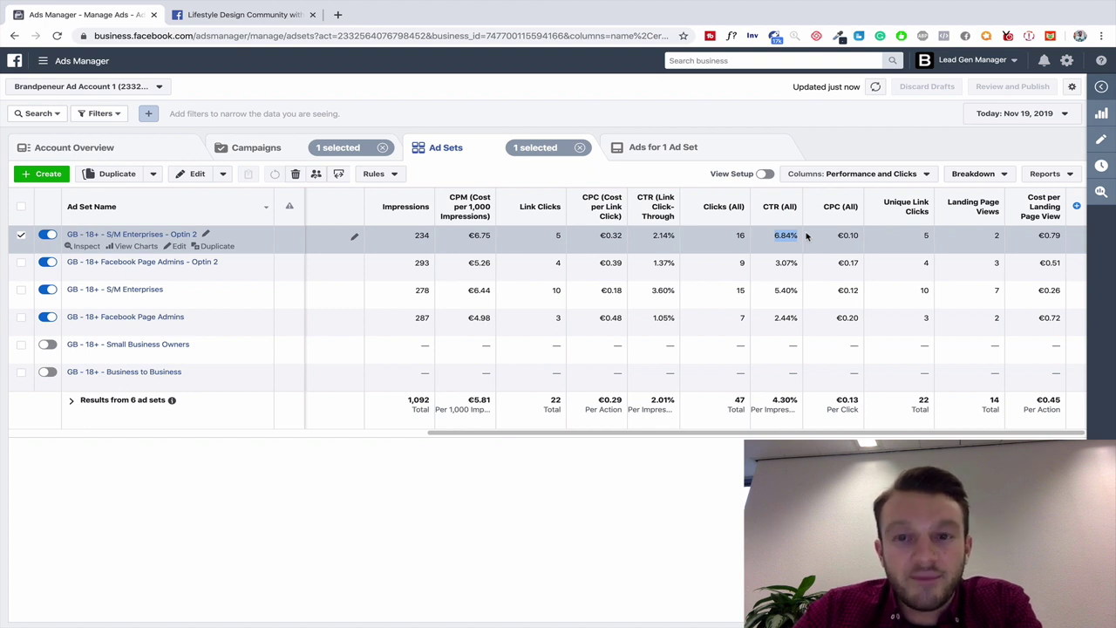
{"action": "left_click", "coordinate": [763, 244]}
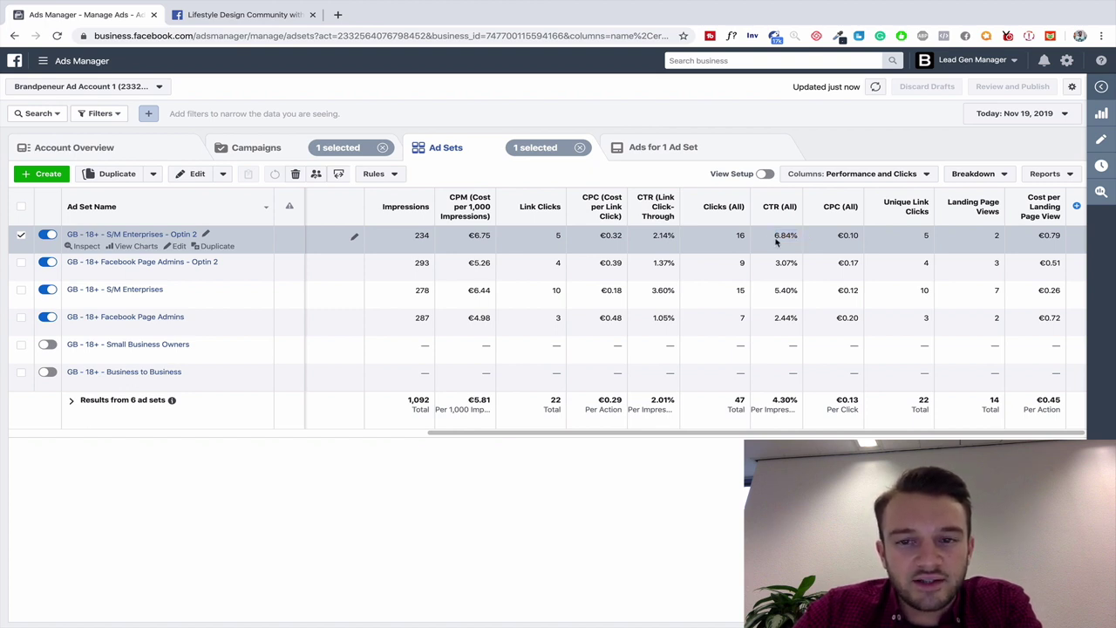
{"action": "triple_click", "coordinate": [777, 236]}
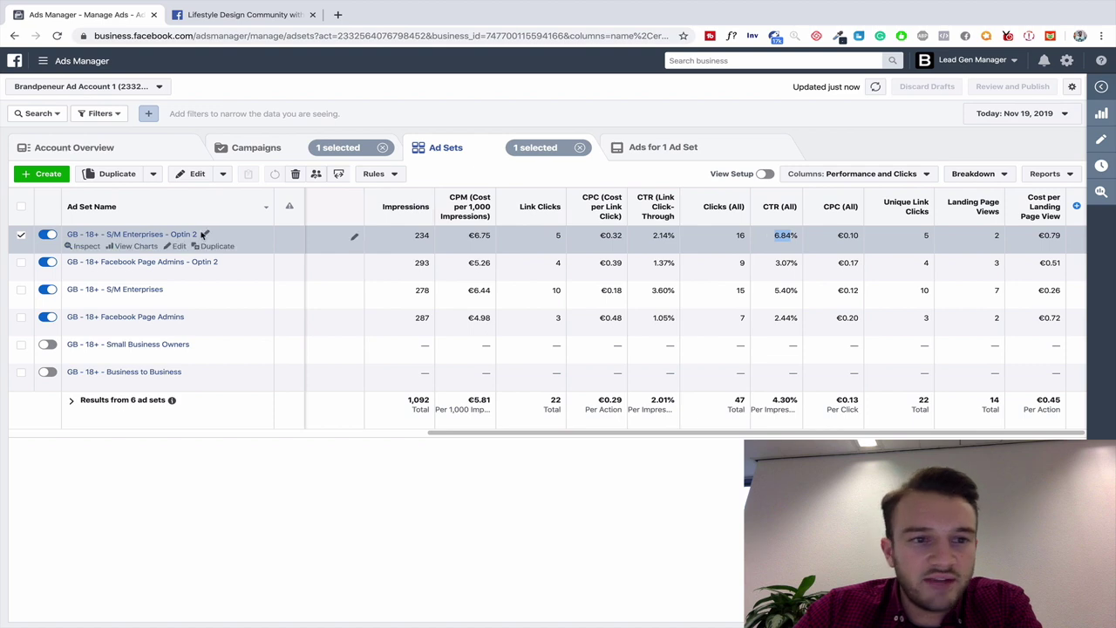
{"action": "left_click", "coordinate": [145, 235]}
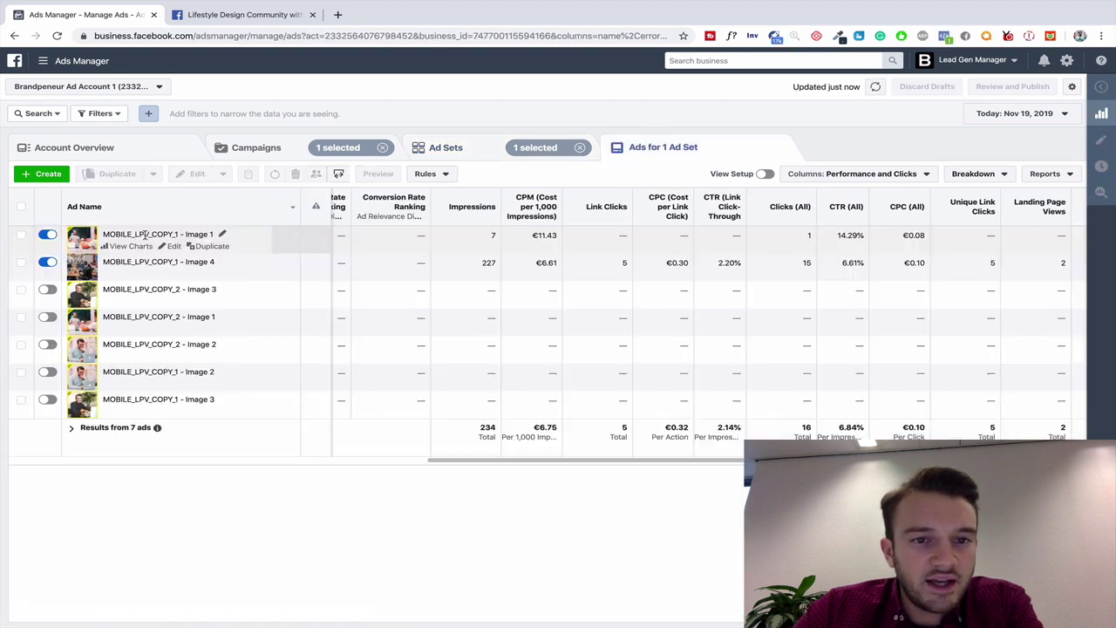
Change the reporting date range to the last 7 days
{"action": "left_click_drag", "start_coordinate": [480, 463], "coordinate": [559, 466]}
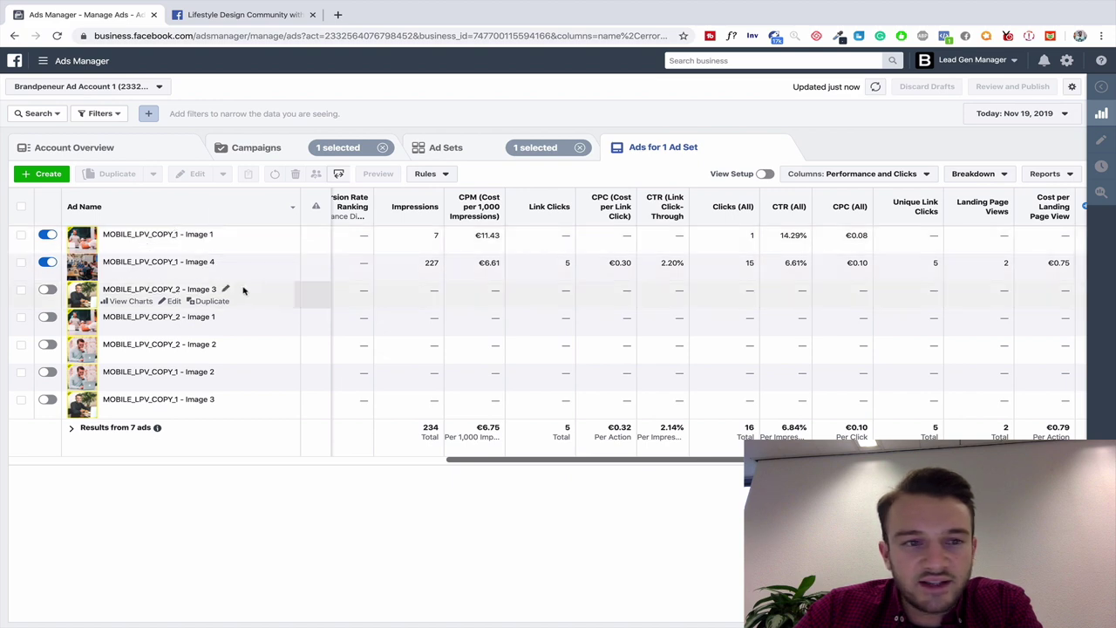
{"action": "left_click", "coordinate": [998, 115]}
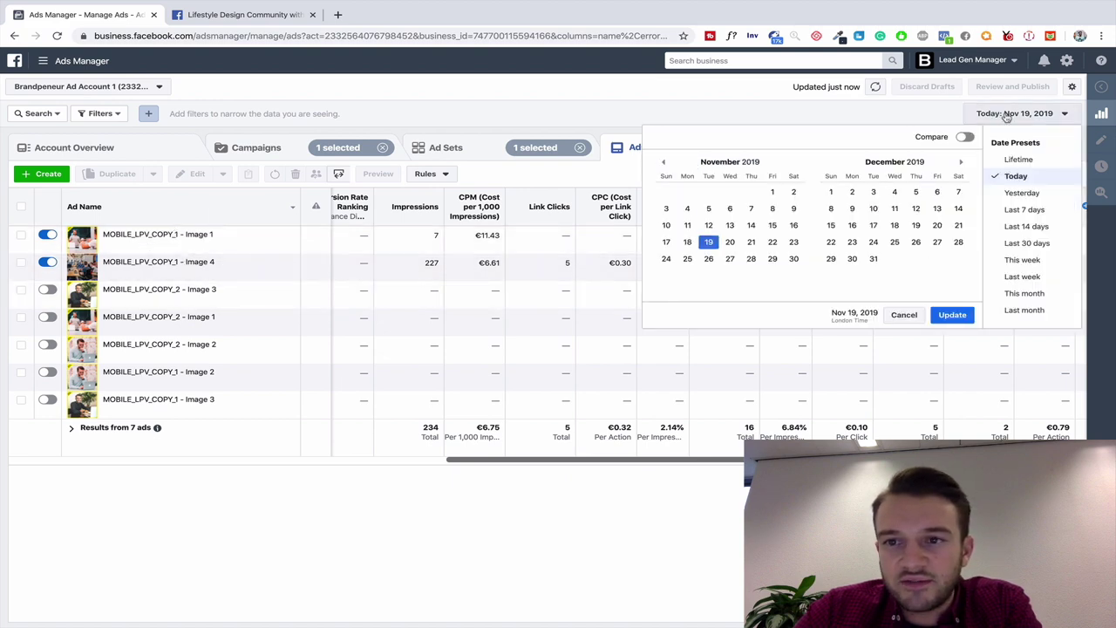
{"action": "left_click", "coordinate": [1043, 210]}
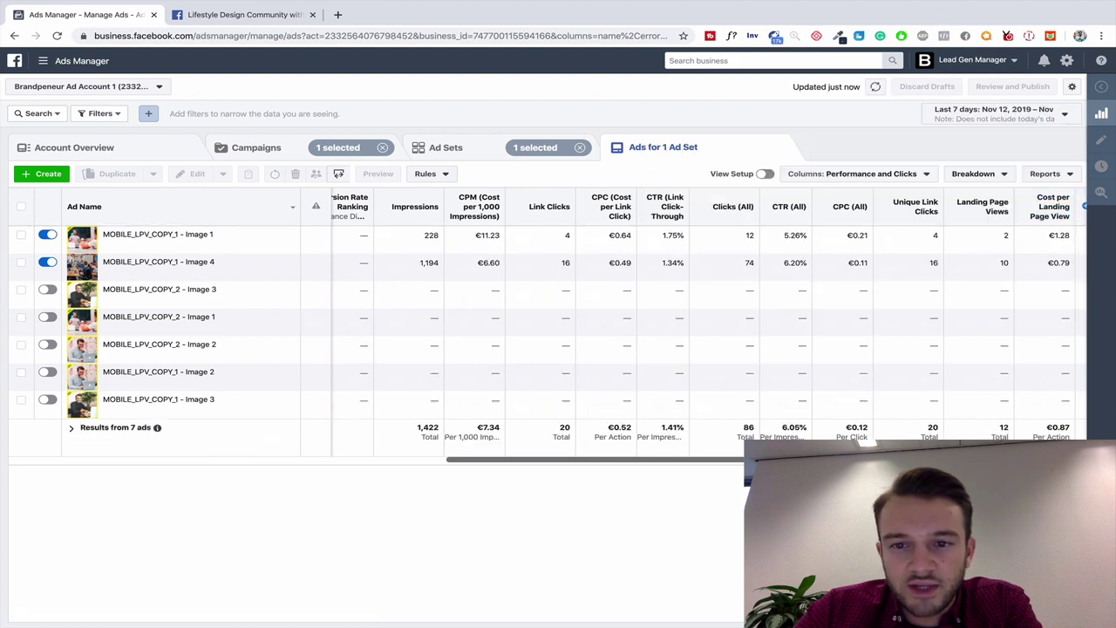
Compare the Image 1 and Image 4 ads, noting Image 4's 6.20% CTR
{"action": "scroll", "coordinate": [808, 245], "scroll_direction": "right", "scroll_amount": 1}
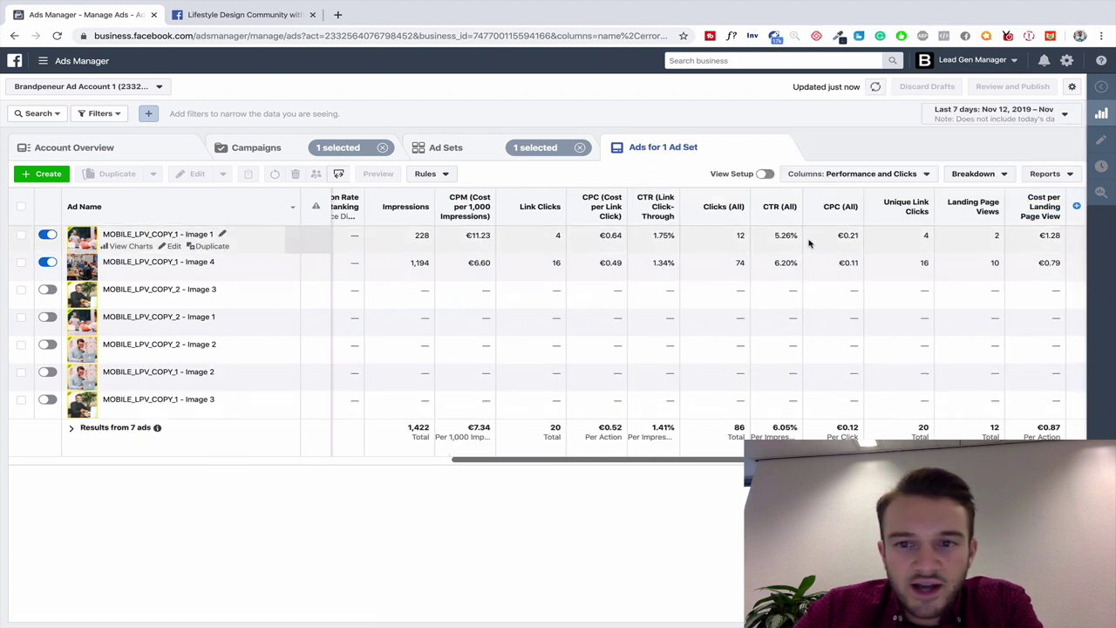
{"action": "left_click", "coordinate": [779, 237]}
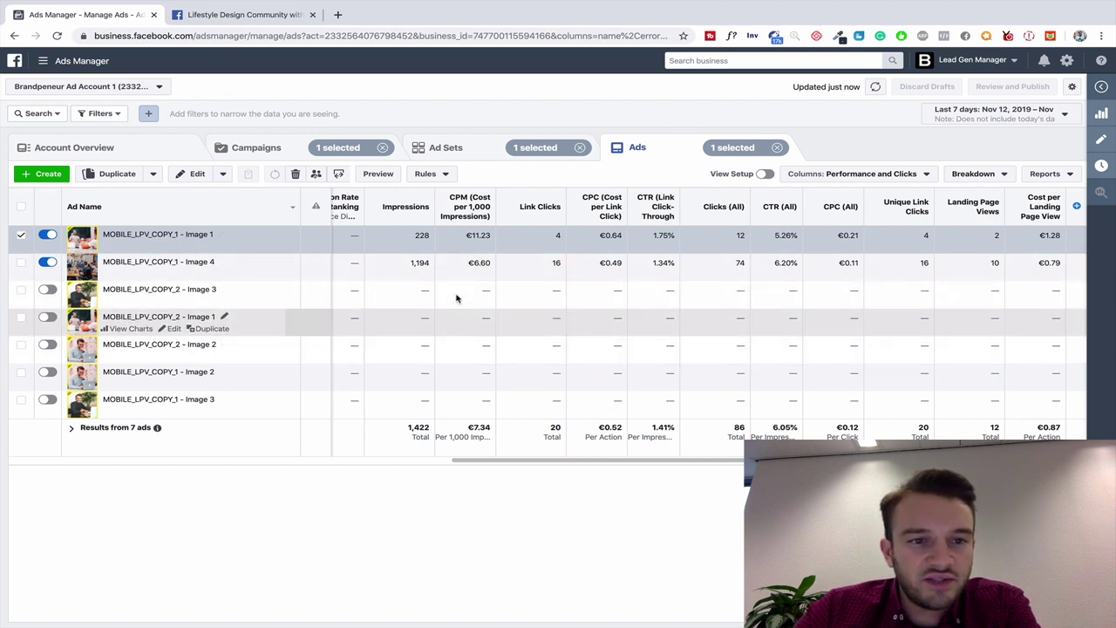
{"action": "left_click_drag", "start_coordinate": [774, 263], "coordinate": [798, 263]}
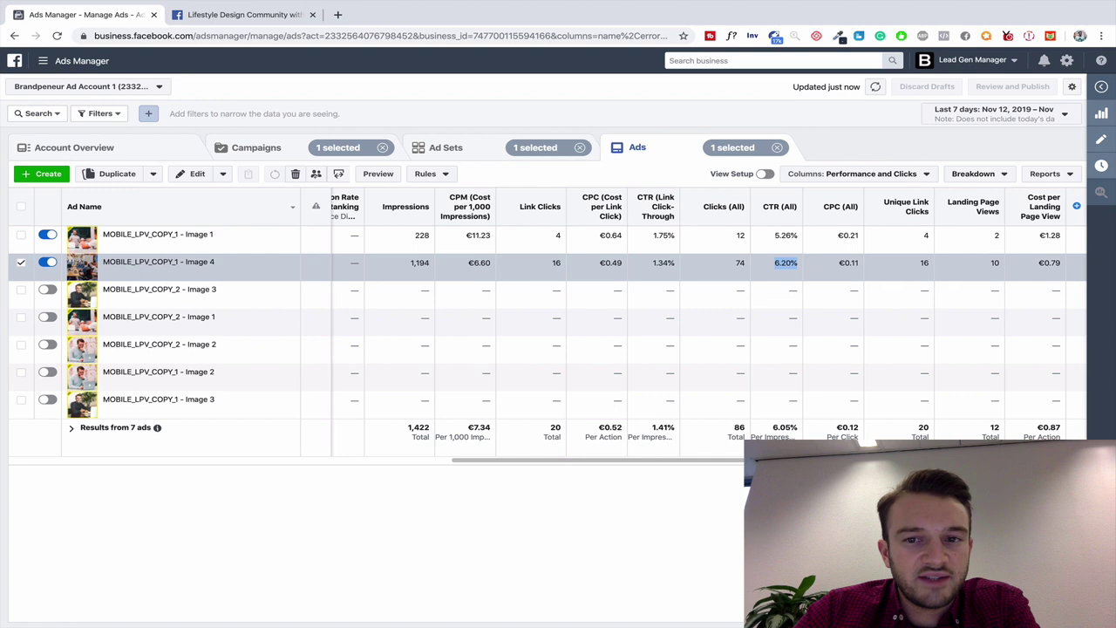
{"action": "left_click", "coordinate": [734, 511]}
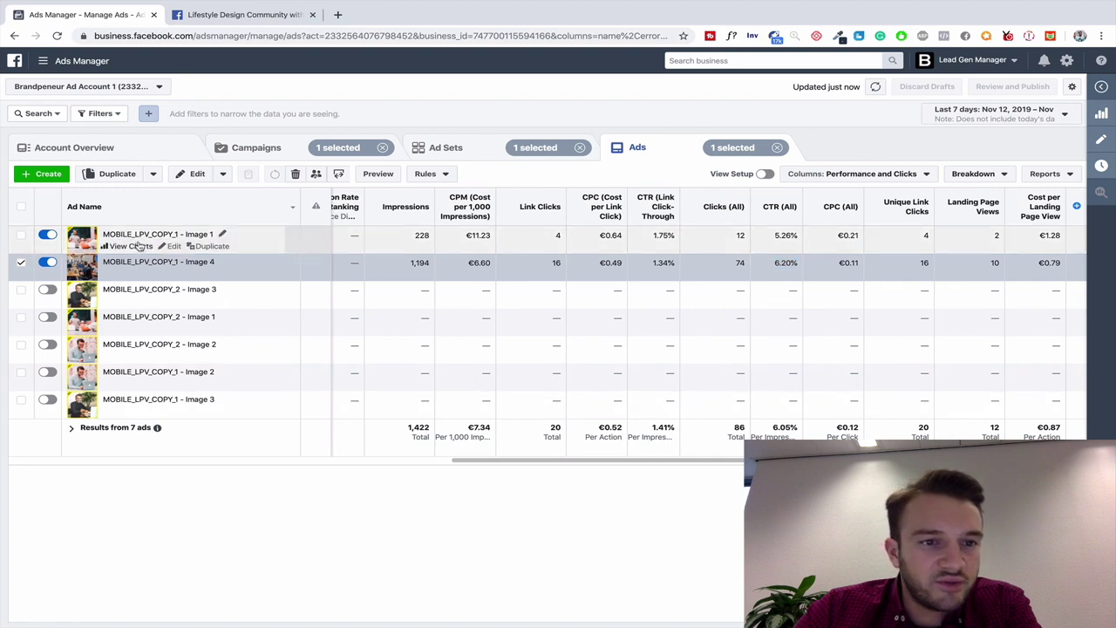
Review the Image 1 ad's charts and preview, then open the Image 4 ad's charts
{"action": "left_click", "coordinate": [138, 246]}
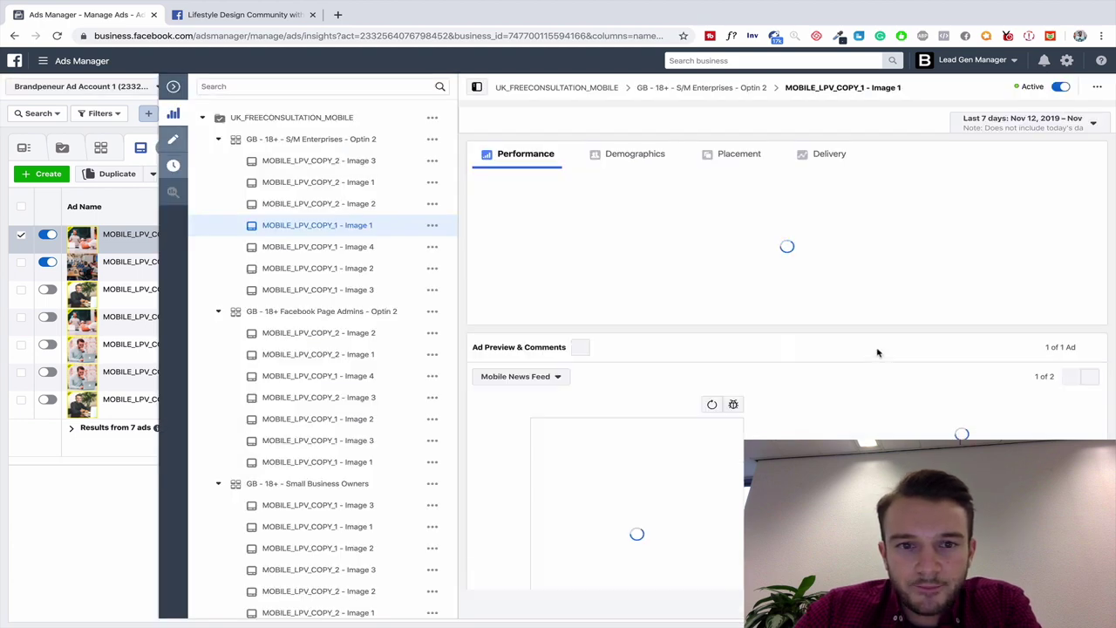
{"action": "scroll", "coordinate": [730, 463], "scroll_direction": "down", "scroll_amount": 3}
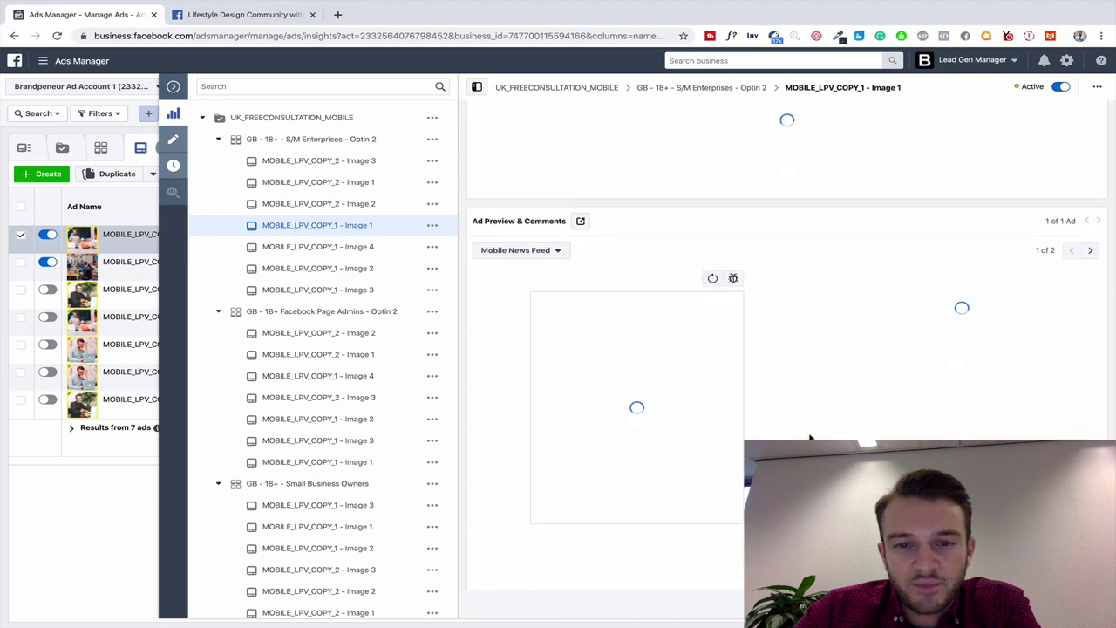
{"action": "scroll", "coordinate": [811, 438], "scroll_direction": "down", "scroll_amount": 1}
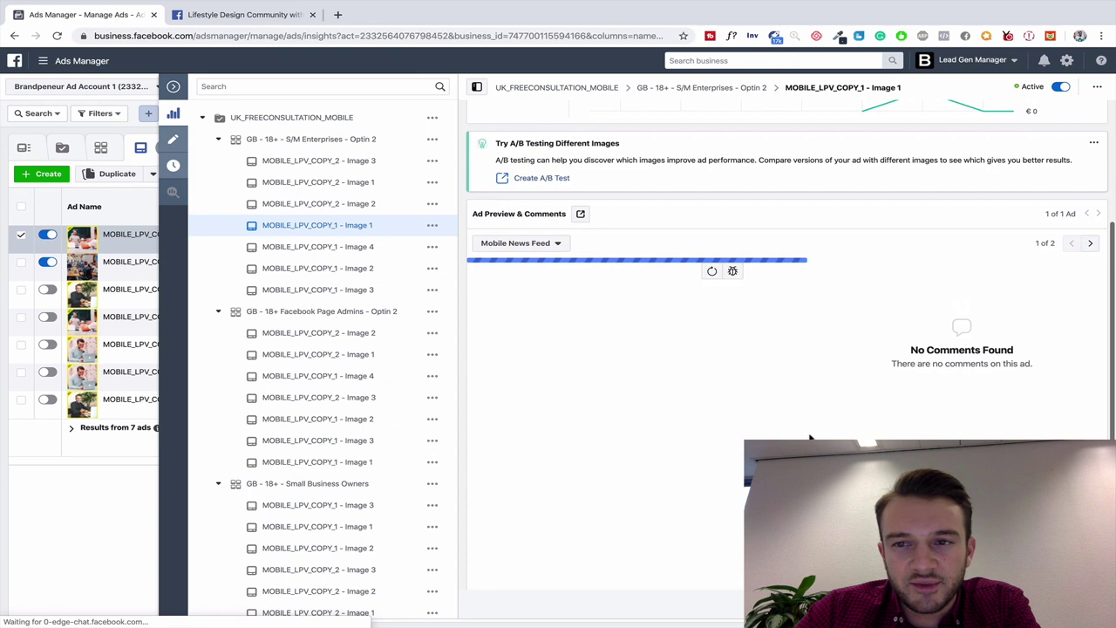
{"action": "scroll", "coordinate": [810, 438], "scroll_direction": "down", "scroll_amount": 1}
{"action": "scroll", "coordinate": [810, 438], "scroll_direction": "down", "scroll_amount": 1}
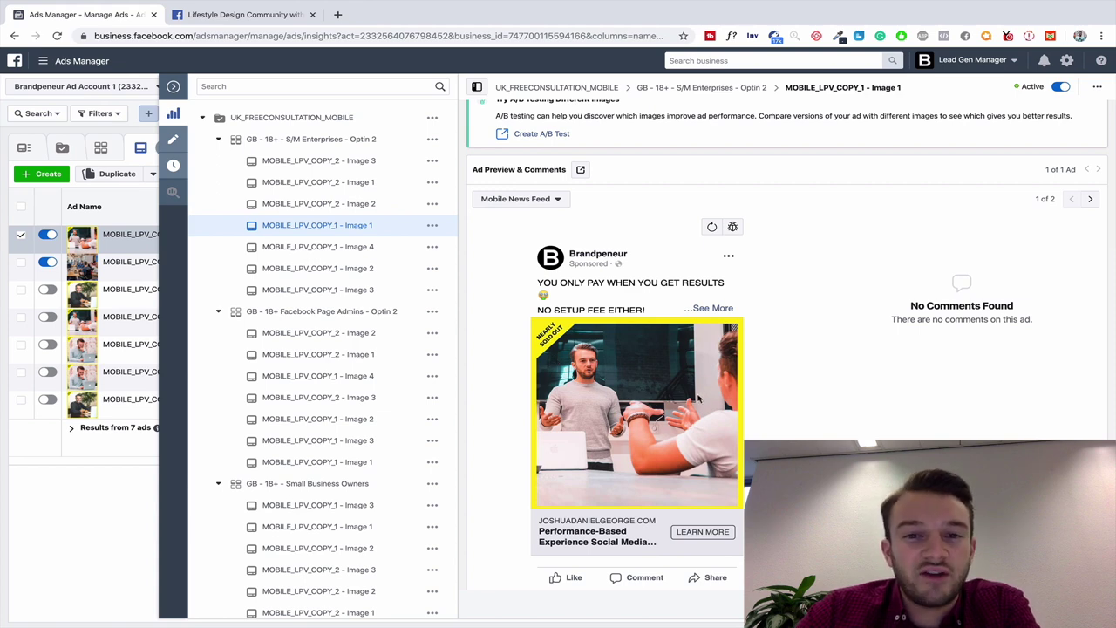
{"action": "scroll", "coordinate": [711, 362], "scroll_direction": "down", "scroll_amount": 2}
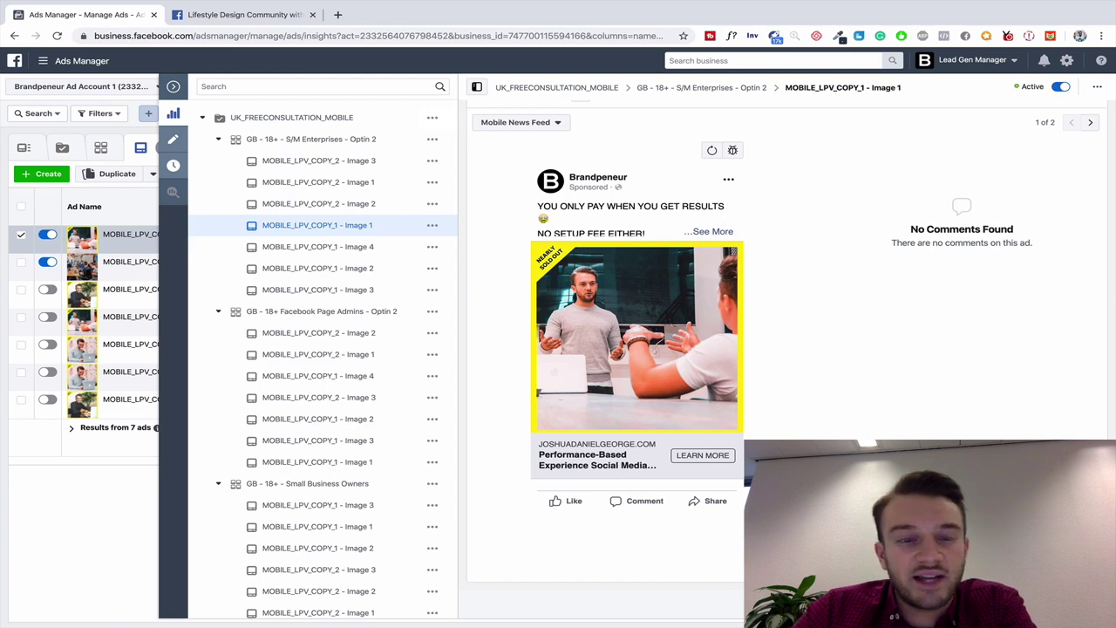
{"action": "left_click", "coordinate": [173, 86]}
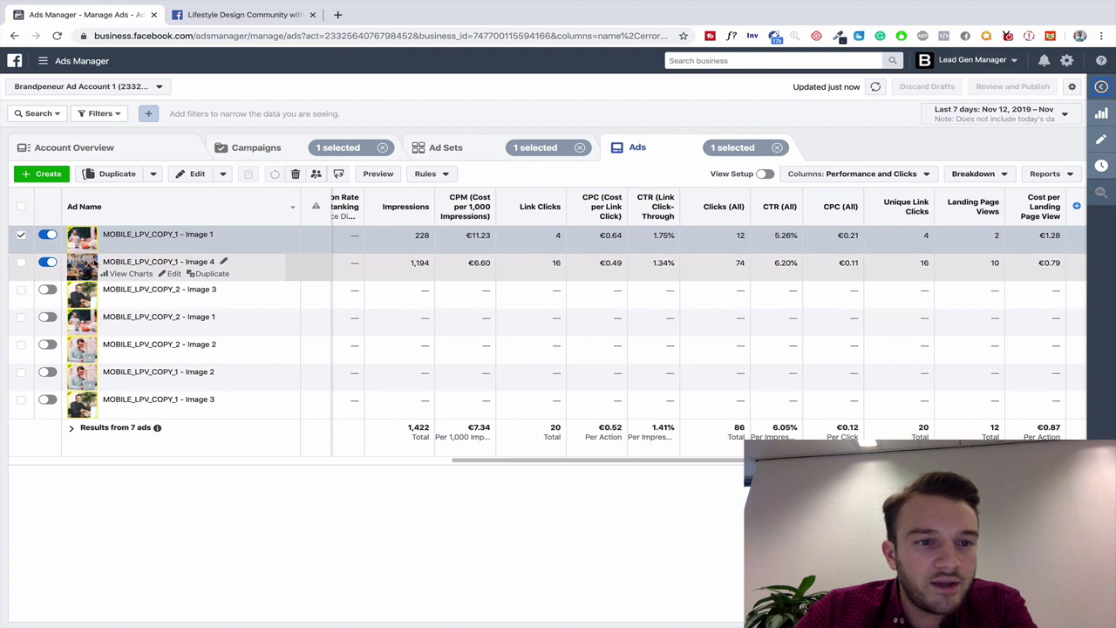
{"action": "left_click", "coordinate": [113, 275]}
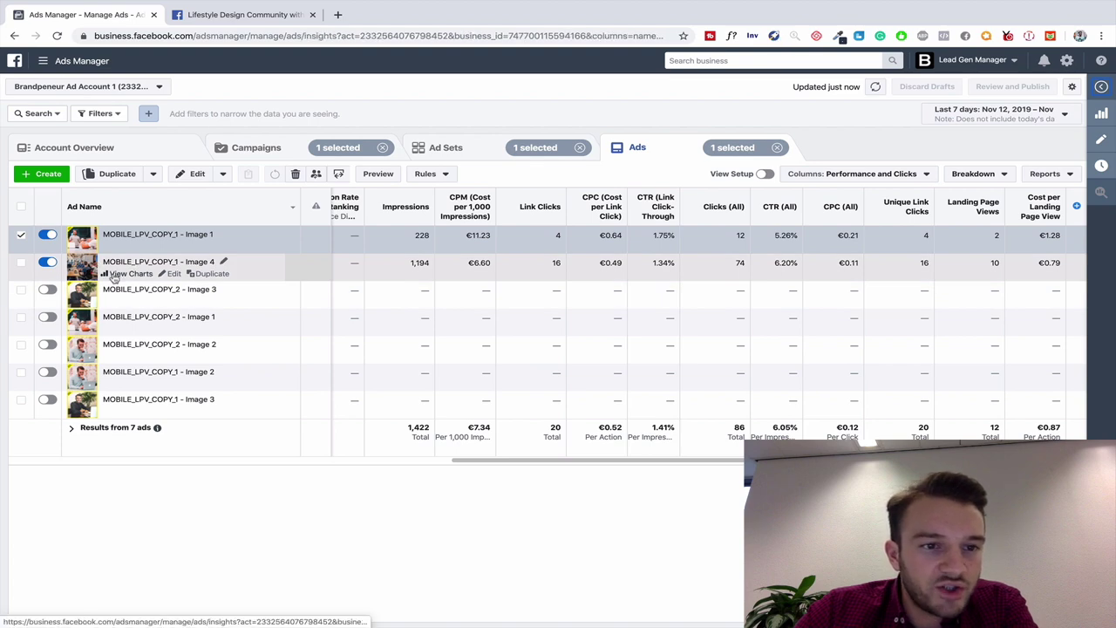
Scroll the insights pane down to the Image 4 ad's Mobile News Feed preview
{"action": "scroll", "coordinate": [757, 241], "scroll_direction": "down", "scroll_amount": 2}
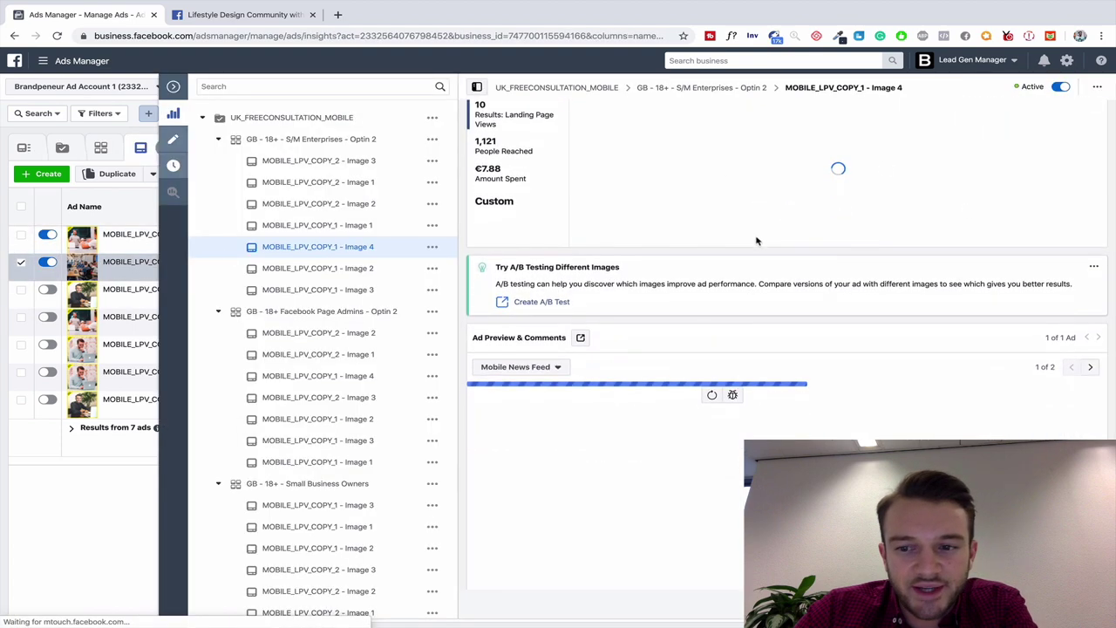
{"action": "scroll", "coordinate": [758, 241], "scroll_direction": "down", "scroll_amount": 4}
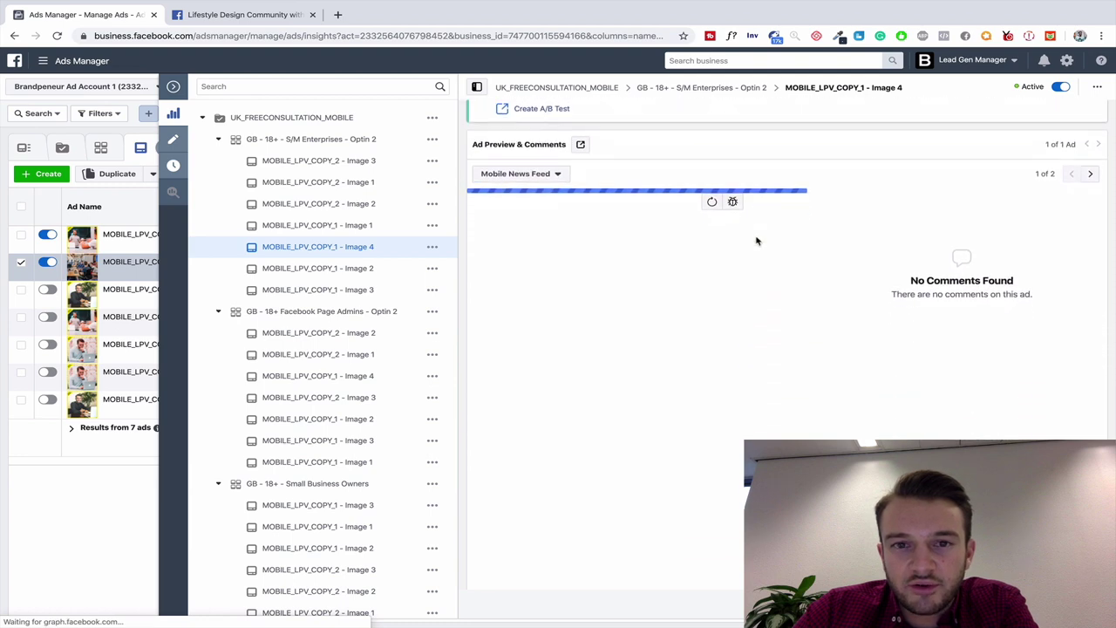
{"action": "scroll", "coordinate": [758, 242], "scroll_direction": "down", "scroll_amount": 1}
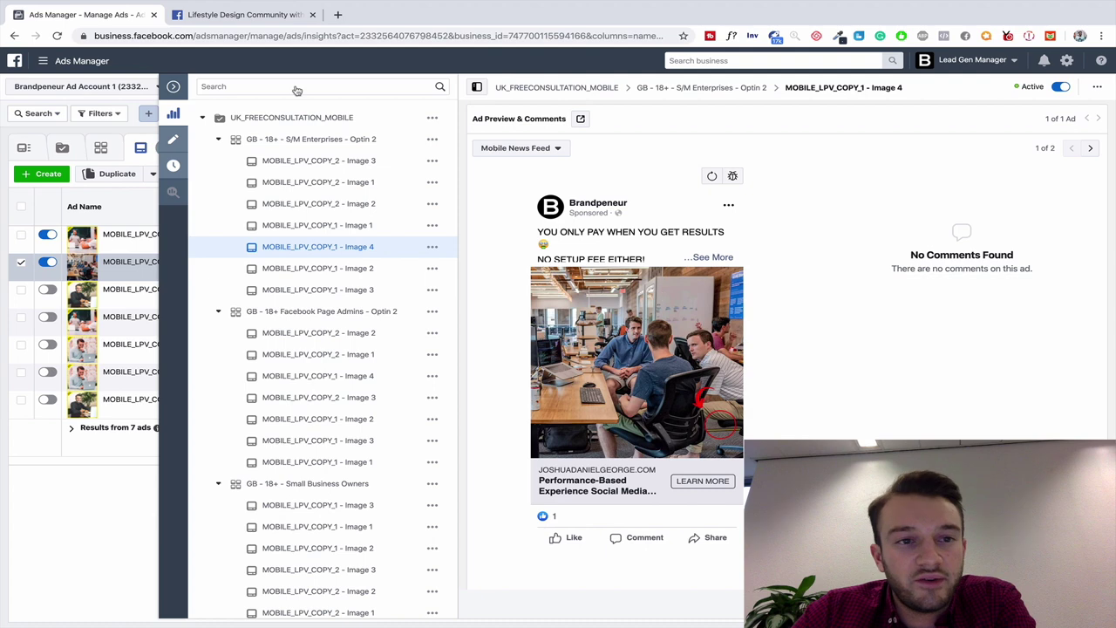
Return to the full ads table, then open a new tab on the Google start page
{"action": "left_click", "coordinate": [172, 87]}
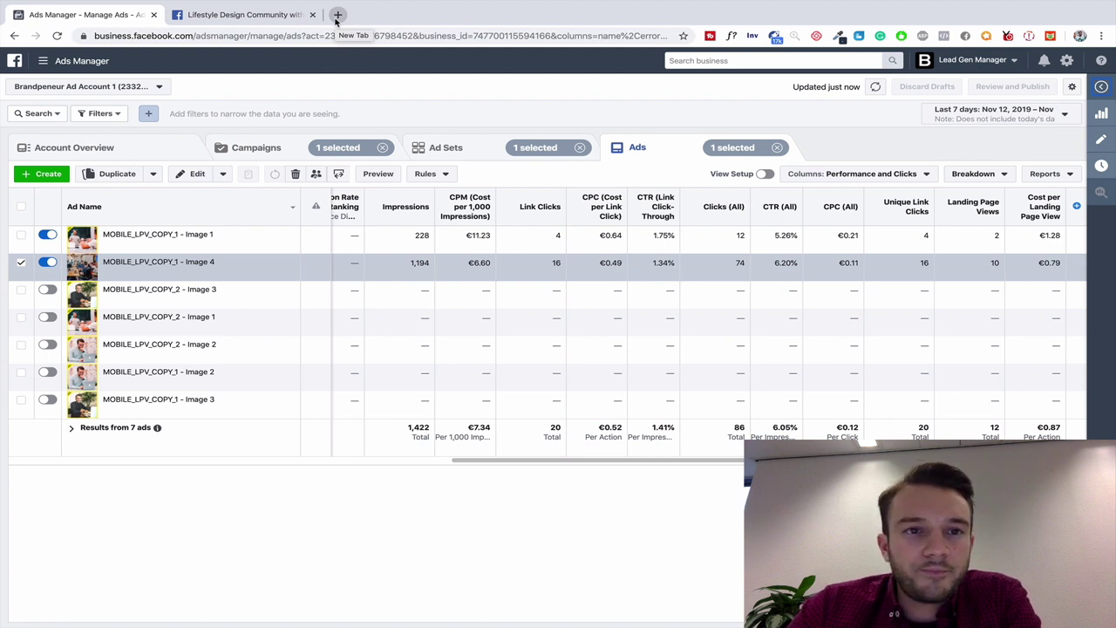
{"action": "left_click", "coordinate": [337, 15]}
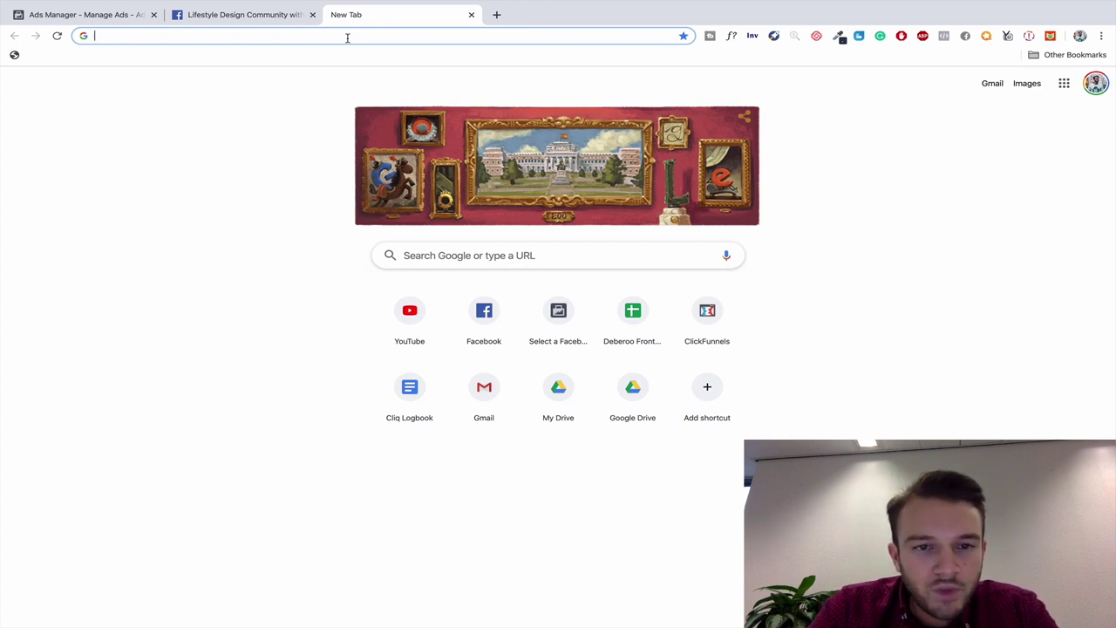
{"action": "left_click", "coordinate": [625, 259]}
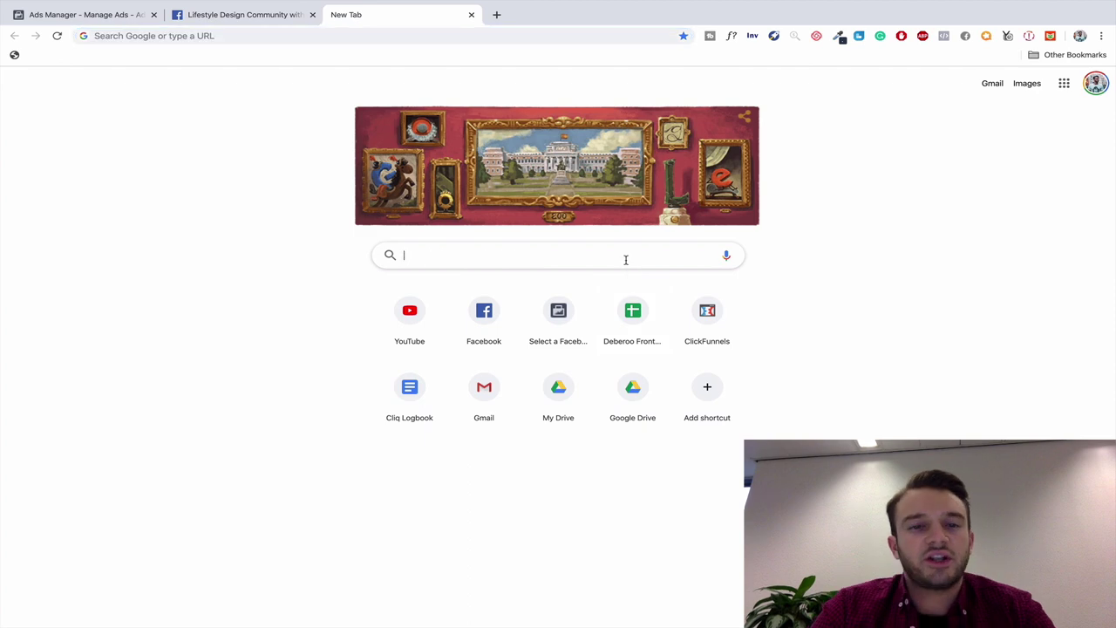
{"action": "left_click", "coordinate": [261, 23]}
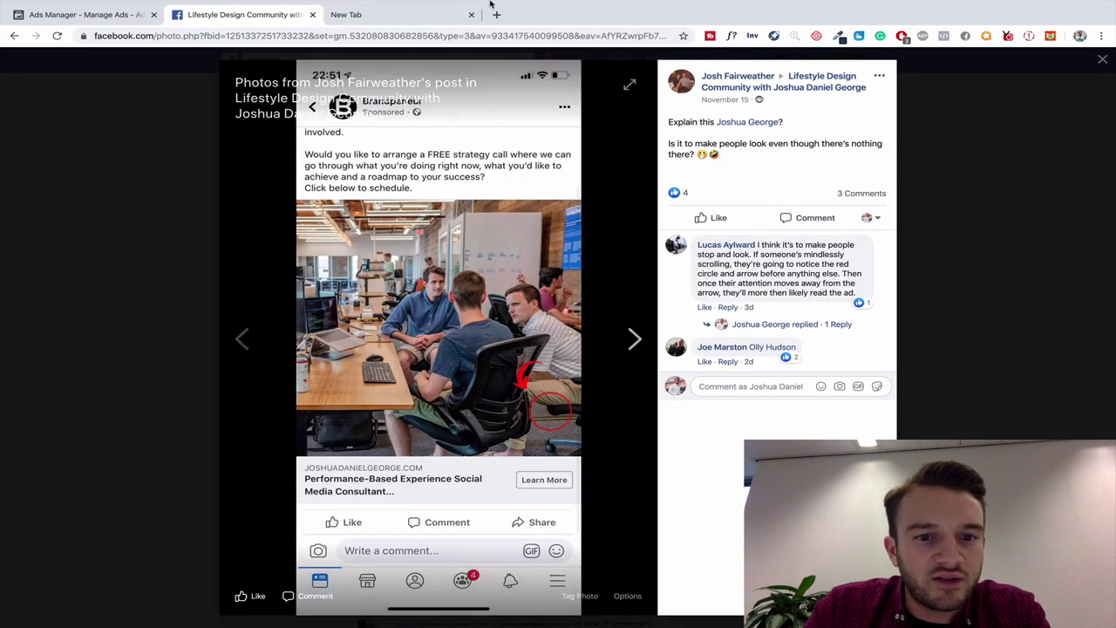
{"action": "left_click", "coordinate": [409, 16]}
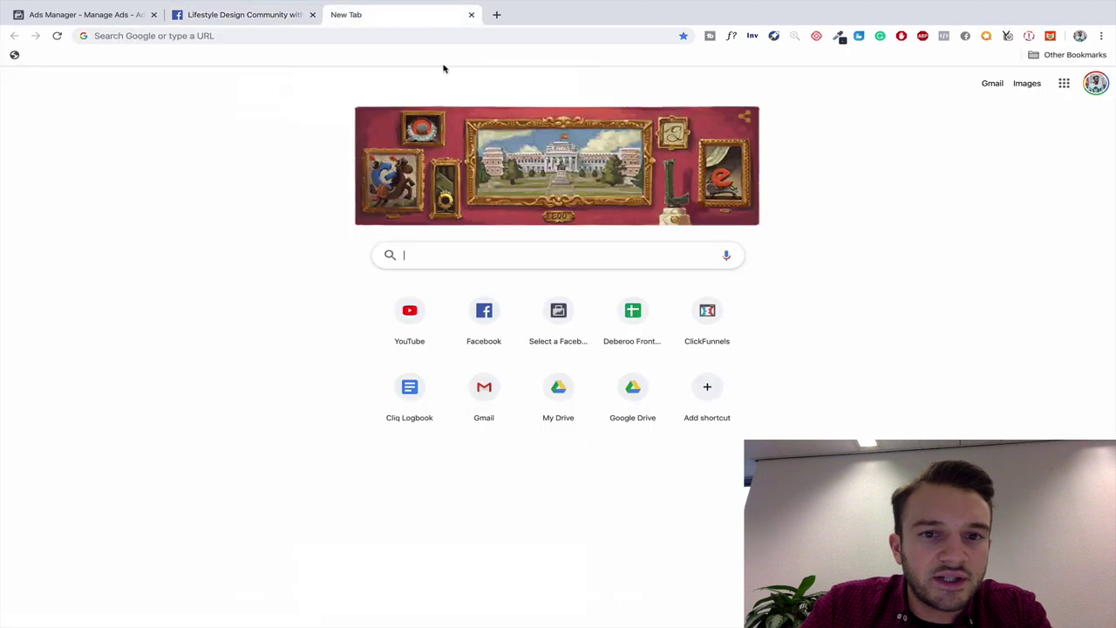
{"action": "left_click", "coordinate": [270, 25]}
{"action": "left_click", "coordinate": [132, 138]}
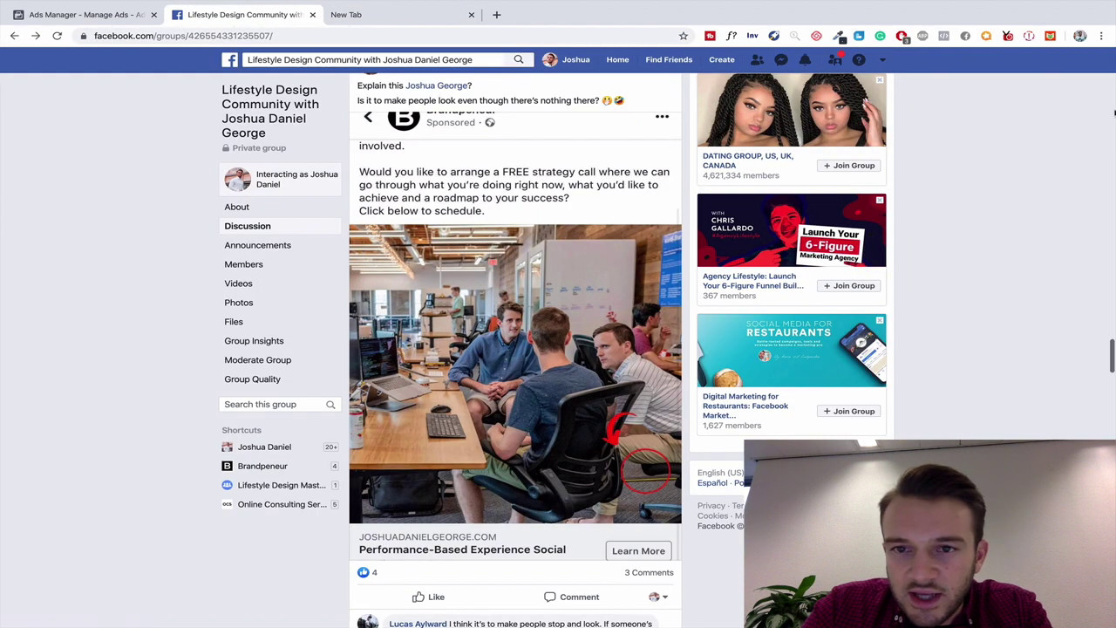
{"action": "scroll", "coordinate": [489, 332], "scroll_direction": "down", "scroll_amount": 5}
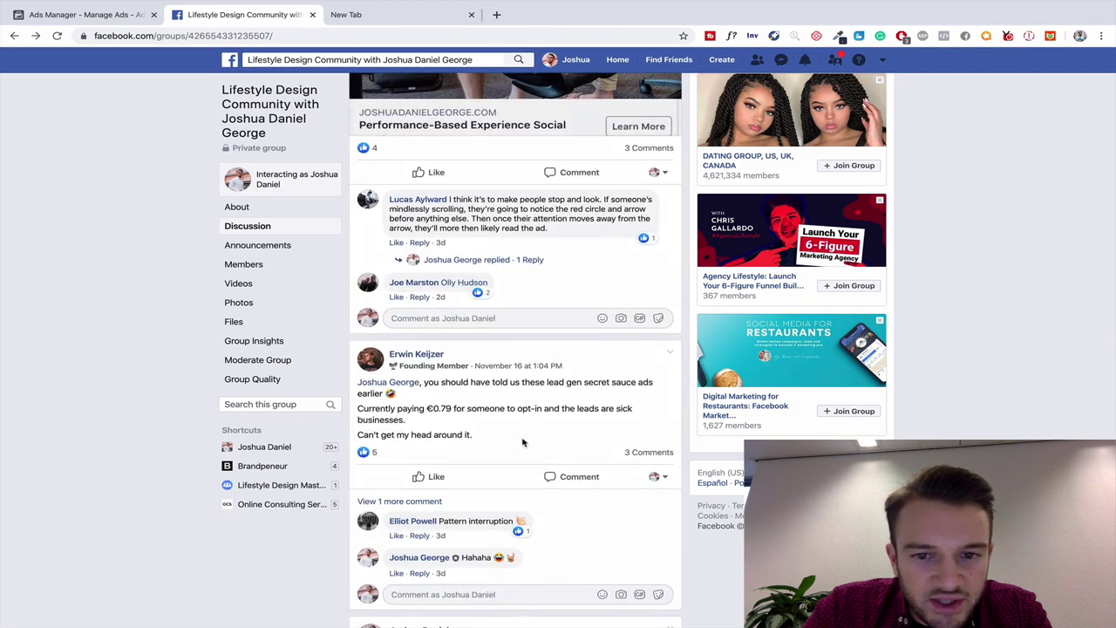
{"action": "scroll", "coordinate": [523, 443], "scroll_direction": "up", "scroll_amount": 3}
{"action": "scroll", "coordinate": [488, 419], "scroll_direction": "down", "scroll_amount": 3}
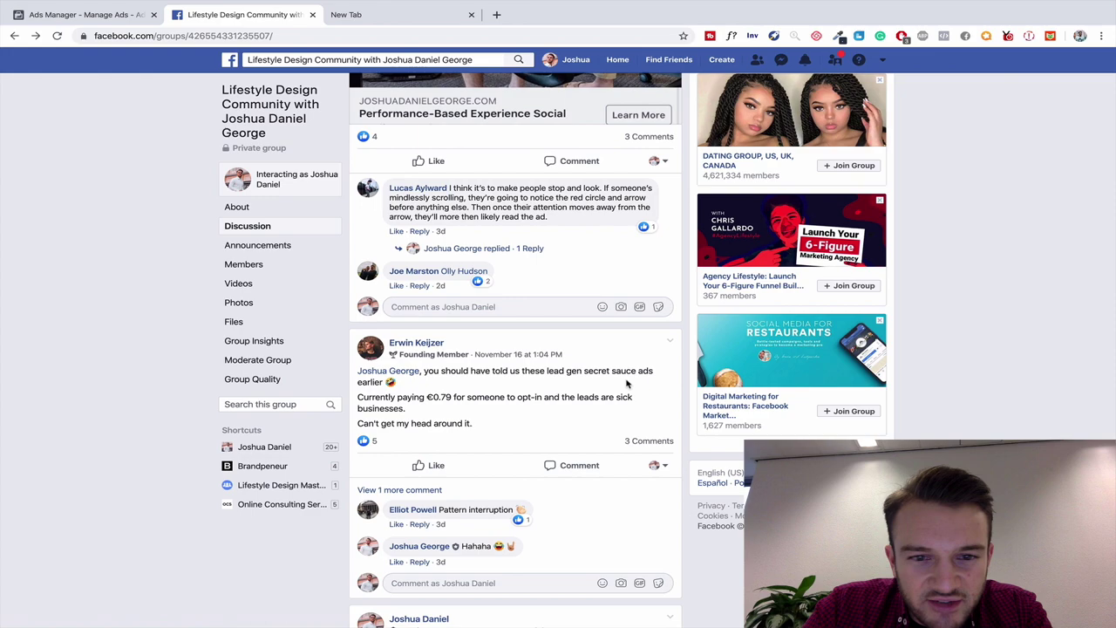
{"action": "scroll", "coordinate": [629, 381], "scroll_direction": "down", "scroll_amount": 1}
{"action": "scroll", "coordinate": [628, 375], "scroll_direction": "up", "scroll_amount": 1}
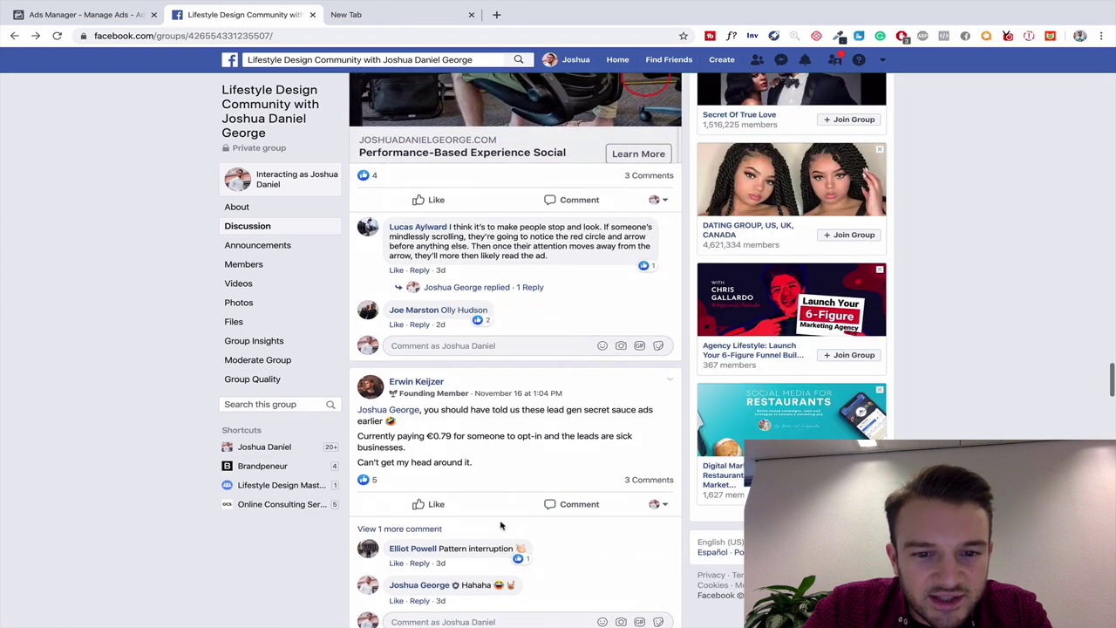
{"action": "scroll", "coordinate": [567, 373], "scroll_direction": "down", "scroll_amount": 10}
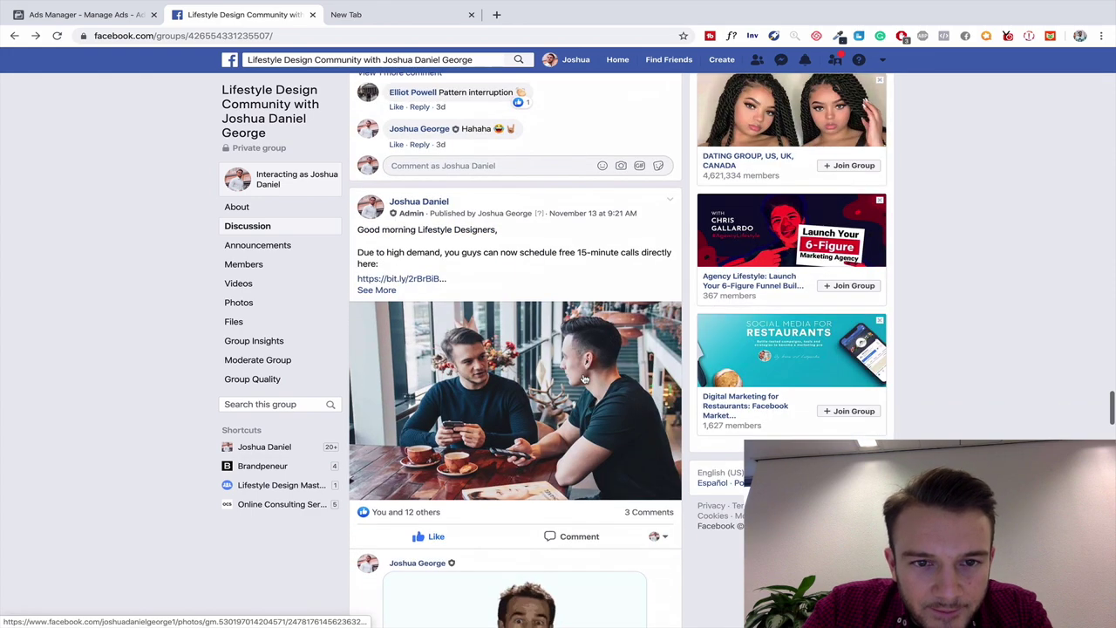
{"action": "scroll", "coordinate": [584, 380], "scroll_direction": "down", "scroll_amount": 3}
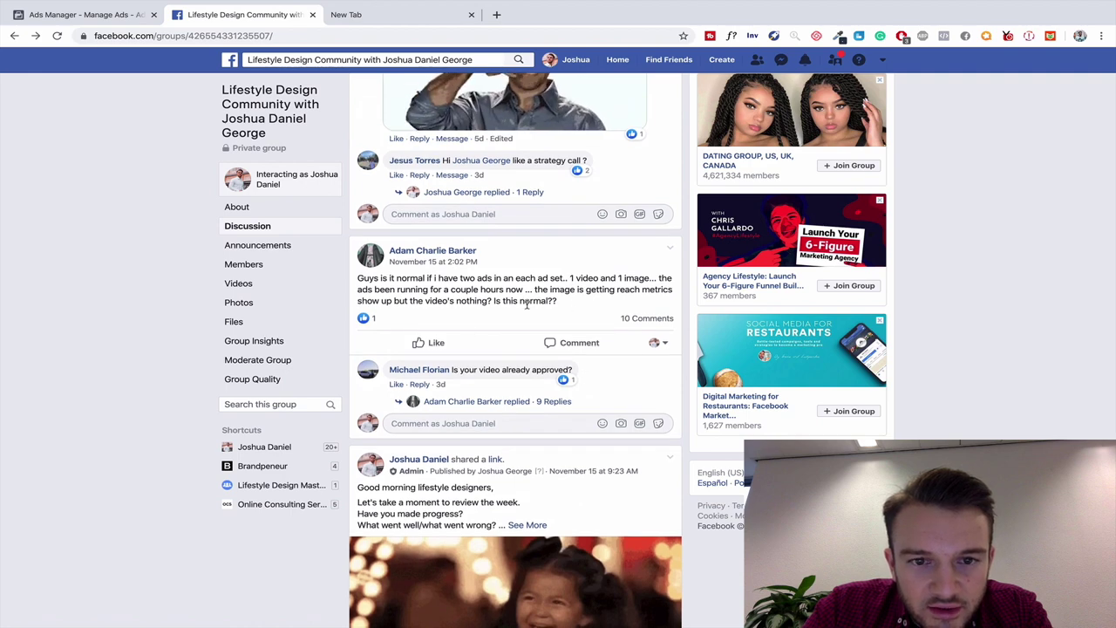
{"action": "scroll", "coordinate": [527, 303], "scroll_direction": "down", "scroll_amount": 7}
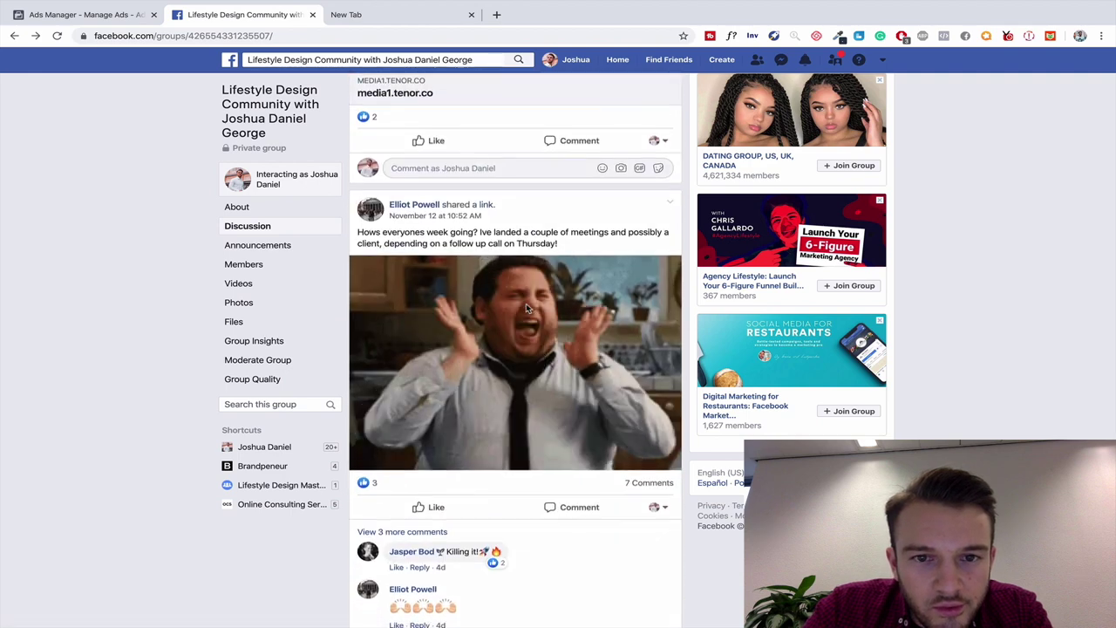
{"action": "scroll", "coordinate": [527, 307], "scroll_direction": "down", "scroll_amount": 3}
{"action": "scroll", "coordinate": [527, 307], "scroll_direction": "down", "scroll_amount": 3}
{"action": "scroll", "coordinate": [527, 307], "scroll_direction": "down", "scroll_amount": 2}
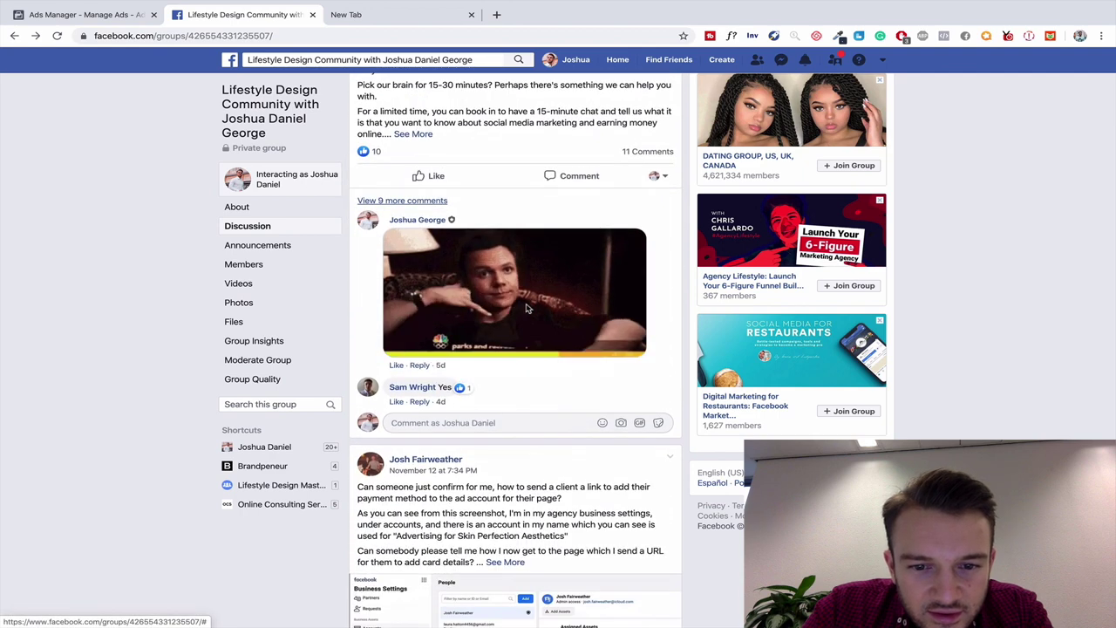
{"action": "scroll", "coordinate": [500, 498], "scroll_direction": "down", "scroll_amount": 1}
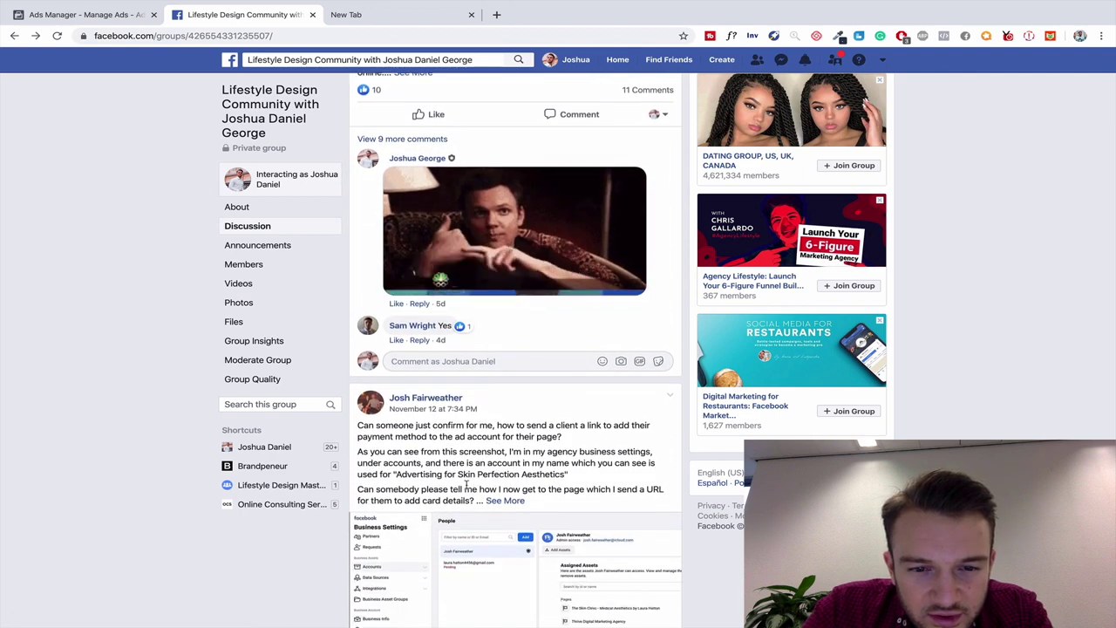
{"action": "scroll", "coordinate": [476, 475], "scroll_direction": "down", "scroll_amount": 1}
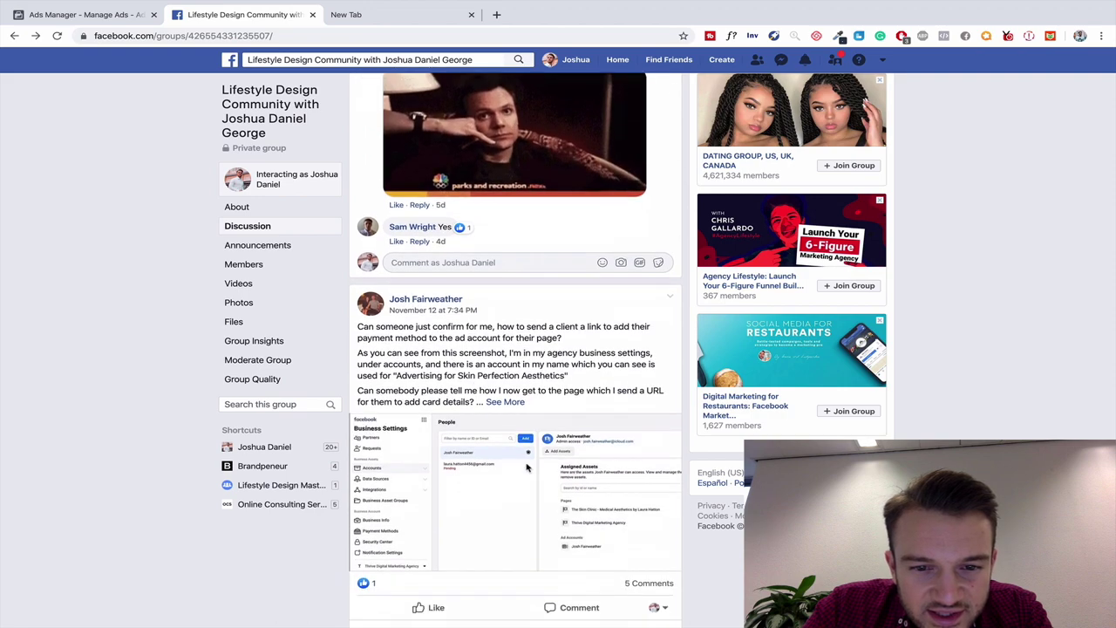
{"action": "scroll", "coordinate": [527, 469], "scroll_direction": "down", "scroll_amount": 6}
{"action": "scroll", "coordinate": [527, 469], "scroll_direction": "down", "scroll_amount": 5}
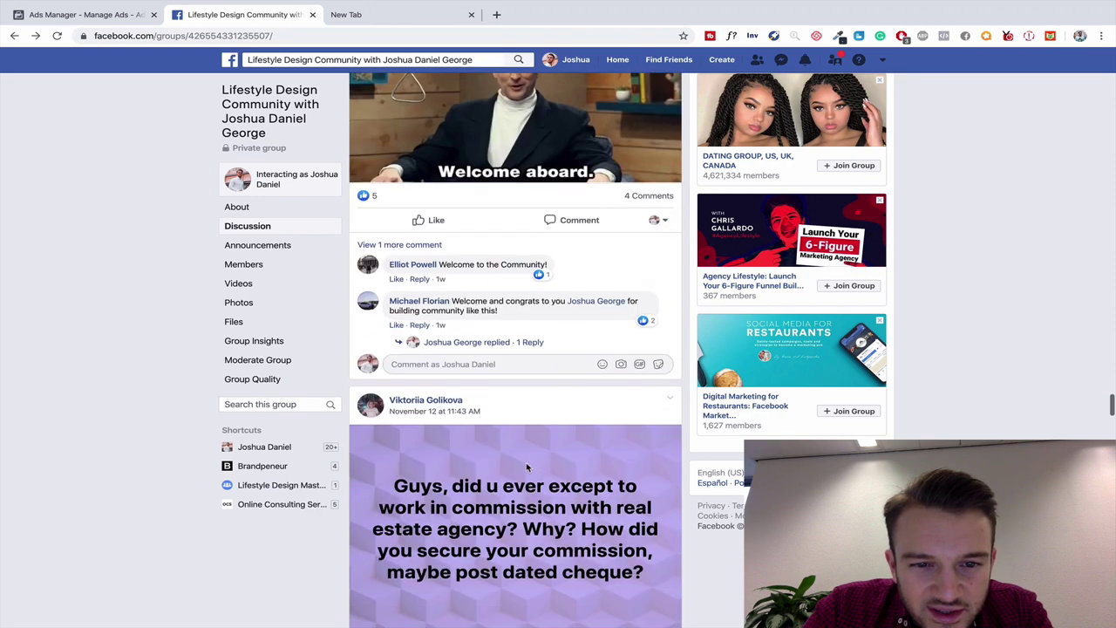
{"action": "scroll", "coordinate": [526, 468], "scroll_direction": "down", "scroll_amount": 1}
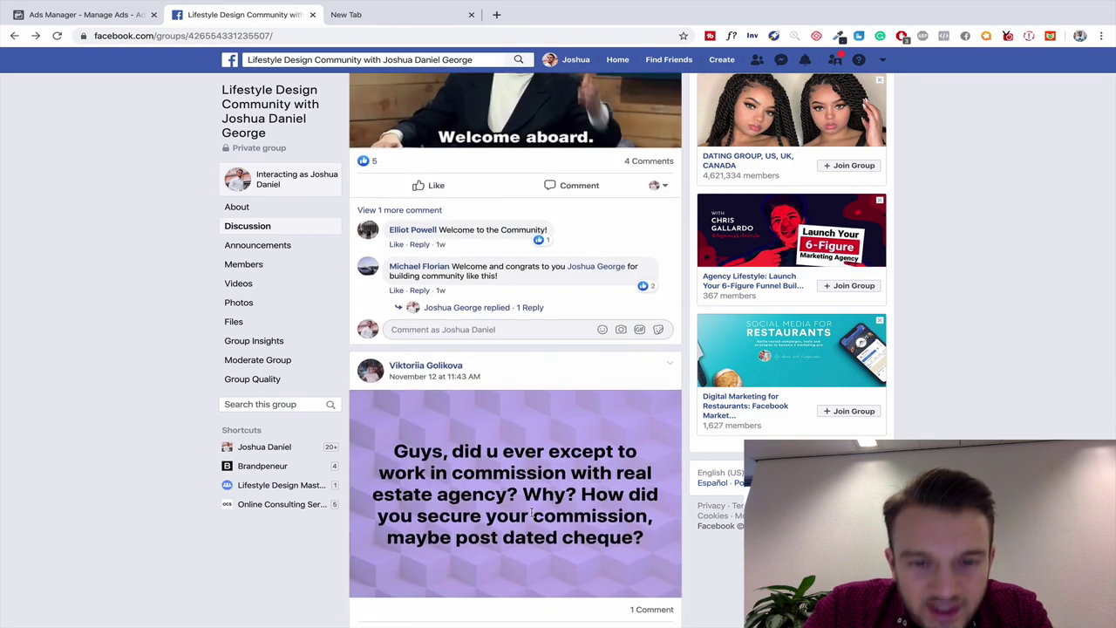
{"action": "scroll", "coordinate": [543, 471], "scroll_direction": "down", "scroll_amount": 2}
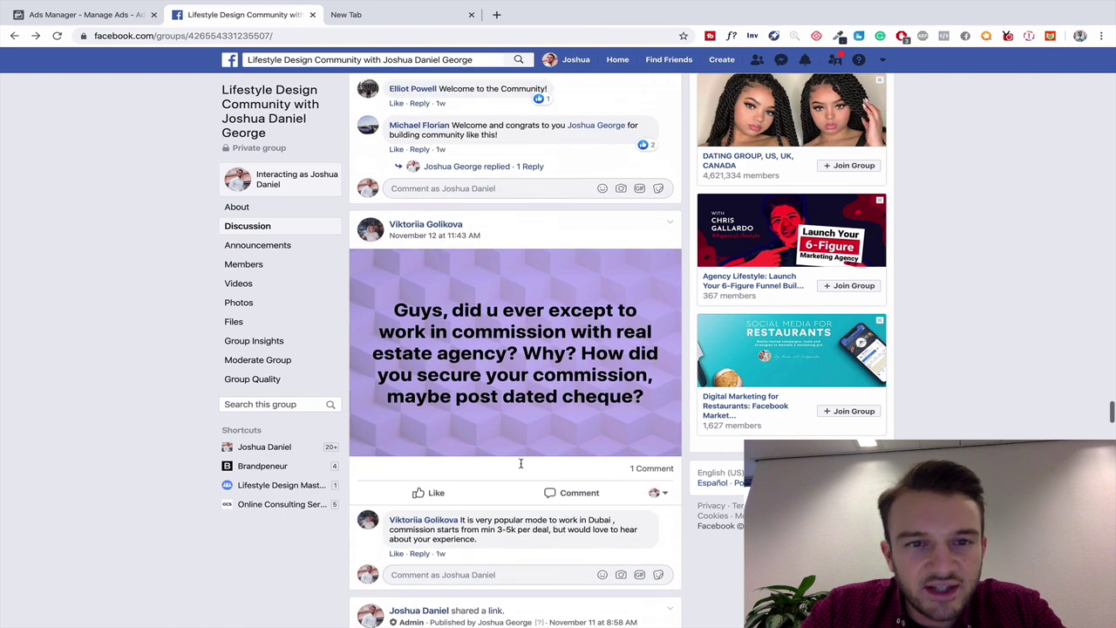
{"action": "scroll", "coordinate": [518, 462], "scroll_direction": "up", "scroll_amount": 4}
Search Google for 'Real estate', switch to Afbeeldingen (Images), and scroll the results
{"action": "left_click", "coordinate": [384, 11]}
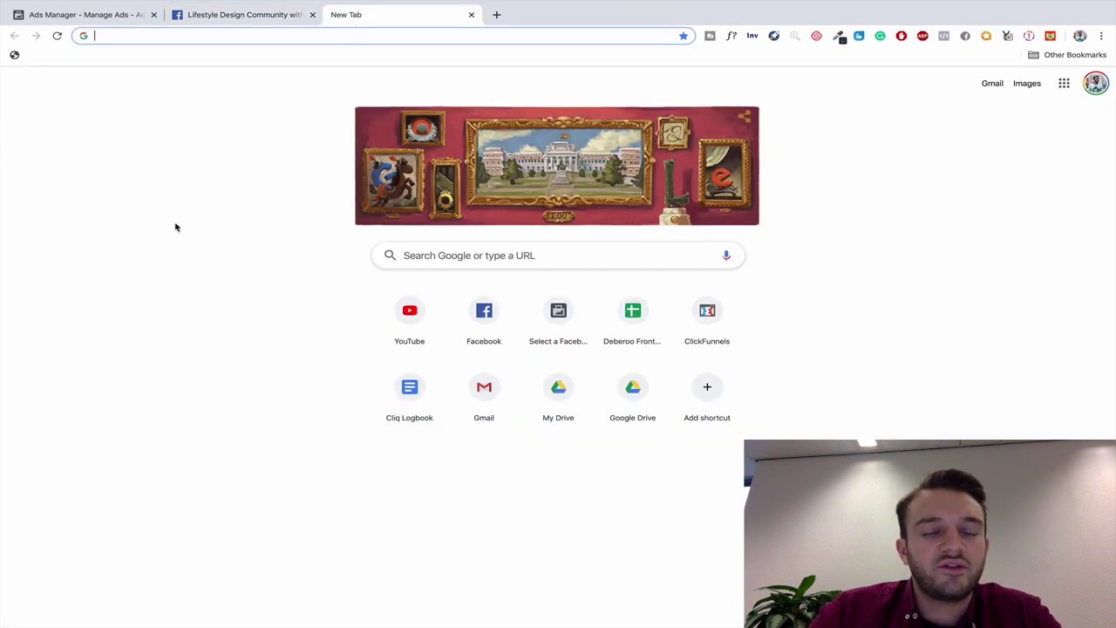
{"action": "left_click", "coordinate": [426, 268]}
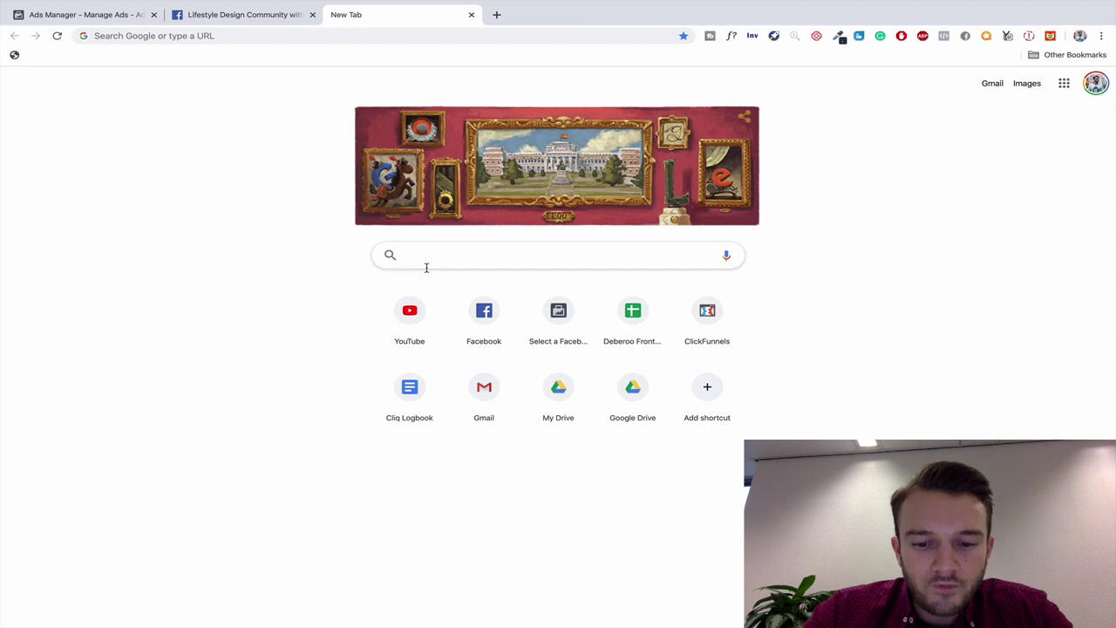
{"action": "type", "text": "Real estate"}
{"action": "key", "text": "Return"}
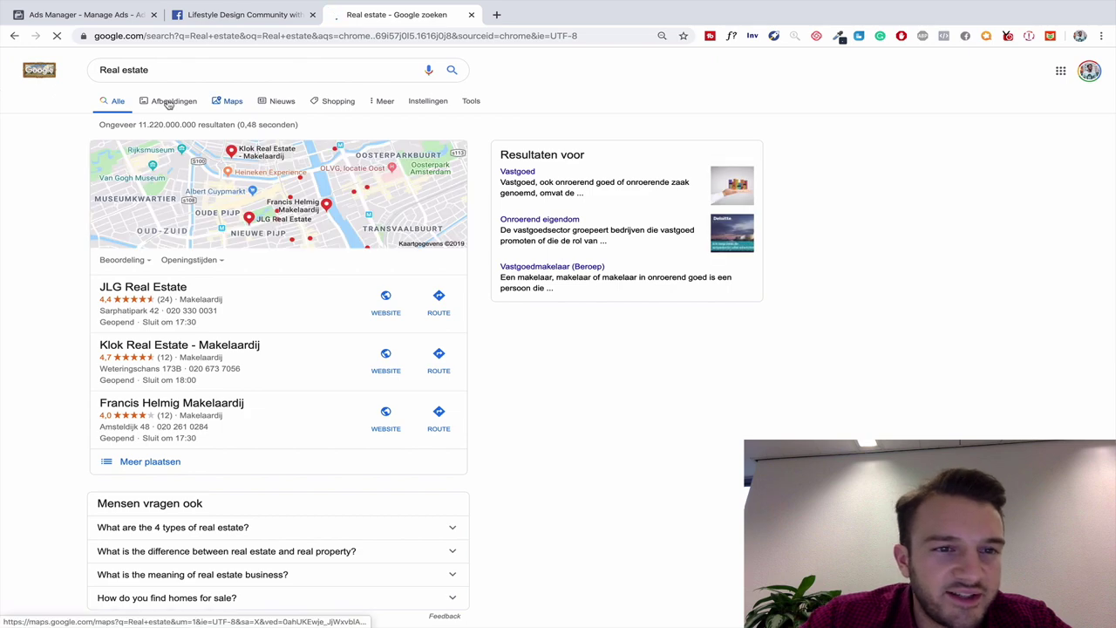
{"action": "left_click", "coordinate": [168, 101]}
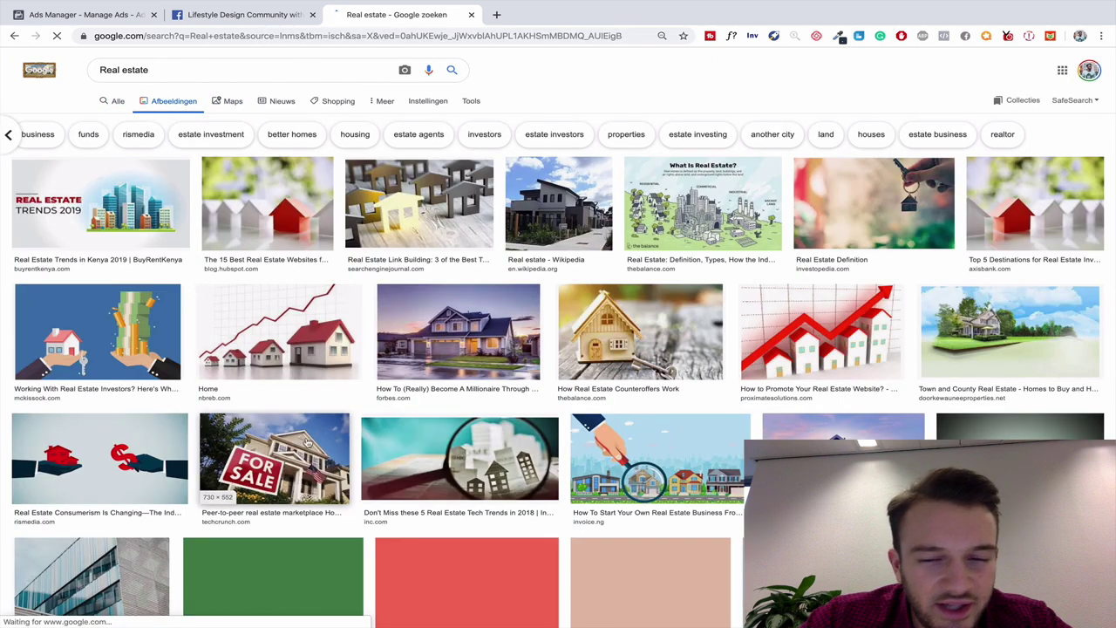
{"action": "scroll", "coordinate": [287, 342], "scroll_direction": "down", "scroll_amount": 2}
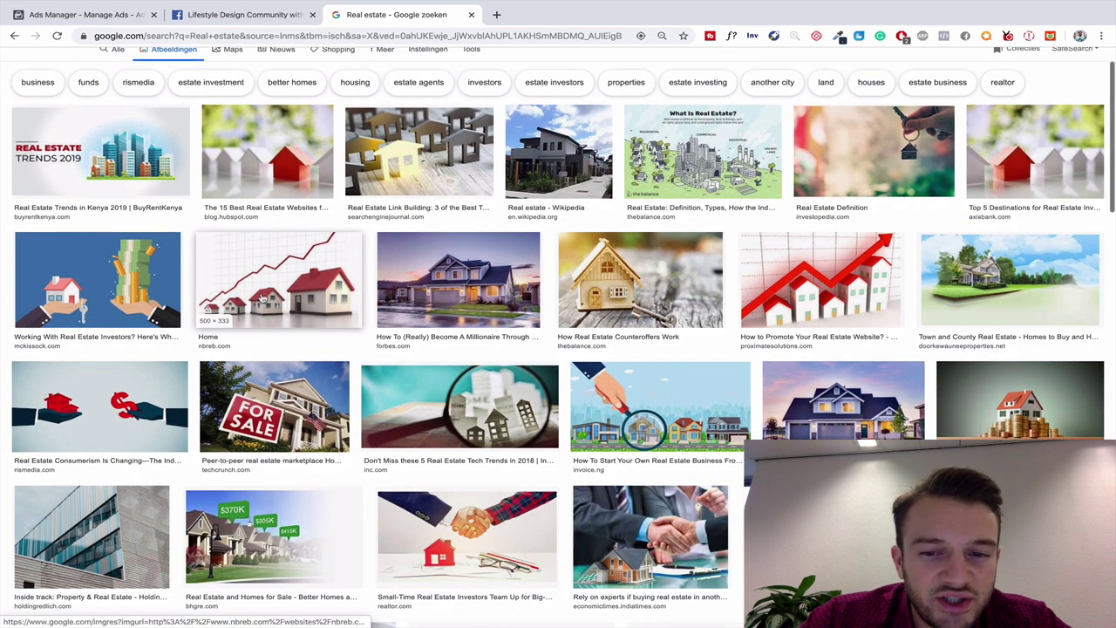
{"action": "scroll", "coordinate": [262, 301], "scroll_direction": "down", "scroll_amount": 1}
{"action": "scroll", "coordinate": [253, 322], "scroll_direction": "down", "scroll_amount": 5}
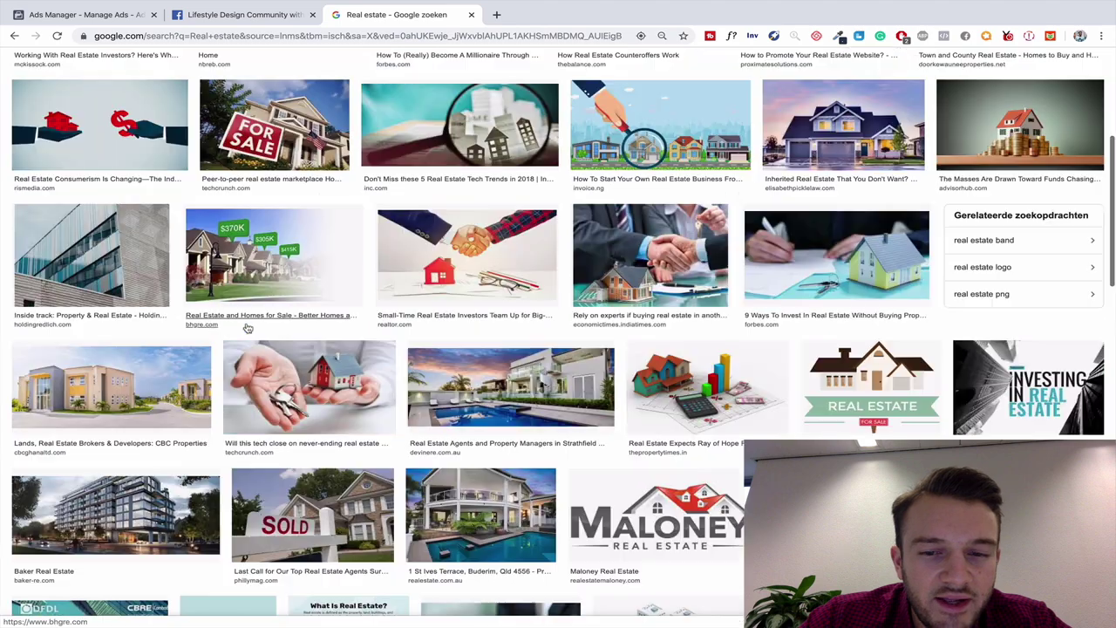
{"action": "scroll", "coordinate": [248, 328], "scroll_direction": "down", "scroll_amount": 4}
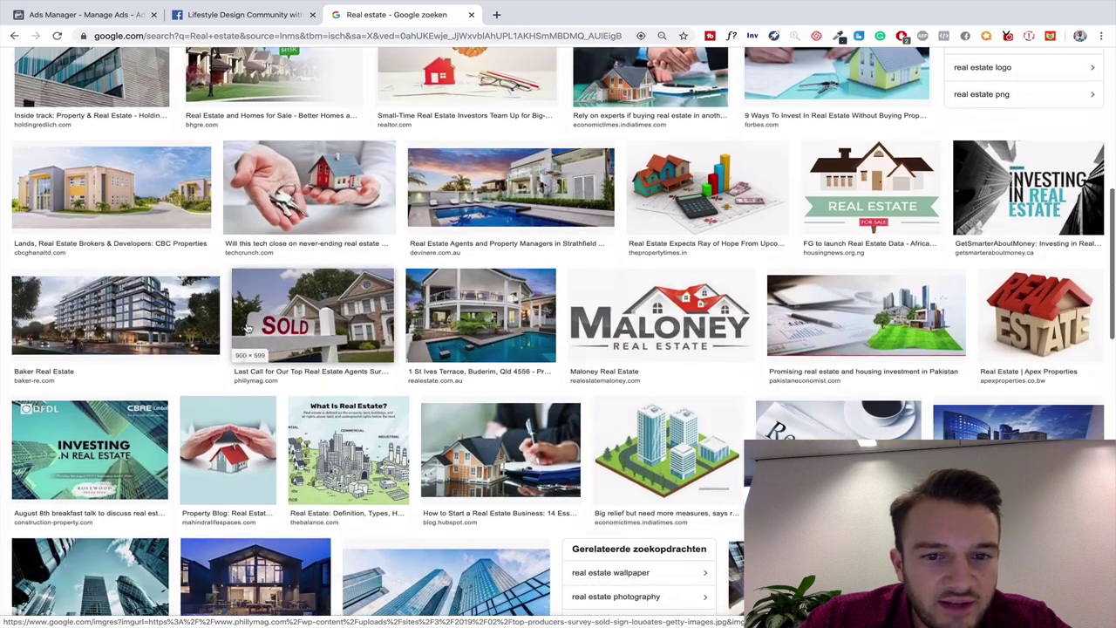
{"action": "scroll", "coordinate": [248, 328], "scroll_direction": "down", "scroll_amount": 5}
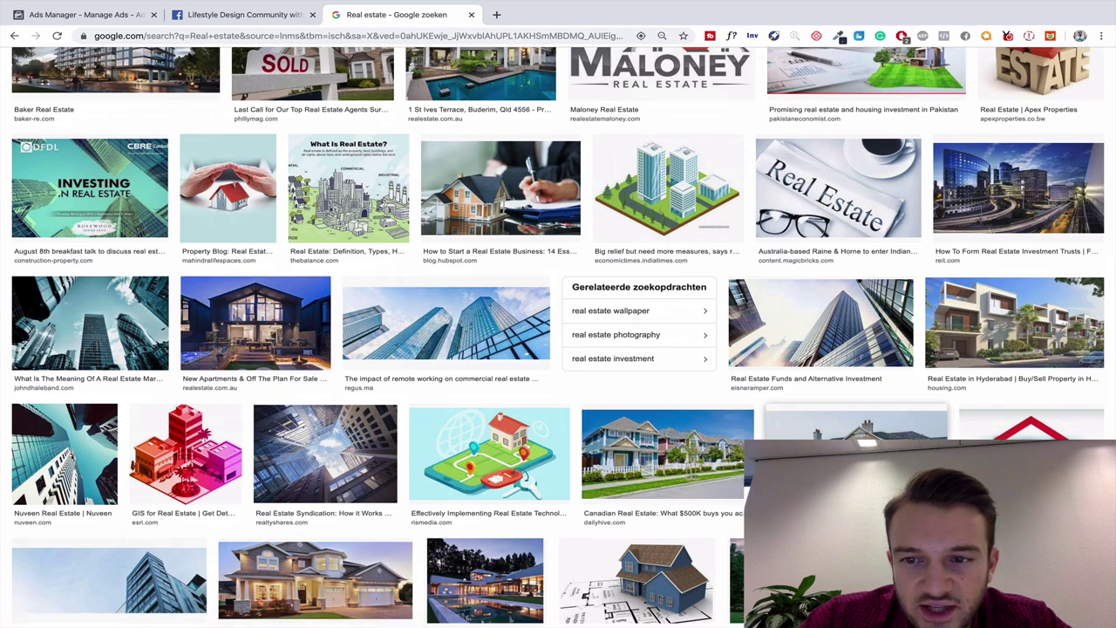
Preview the La Jolla house photo, close it, and scroll further through the results
{"action": "left_click", "coordinate": [855, 424]}
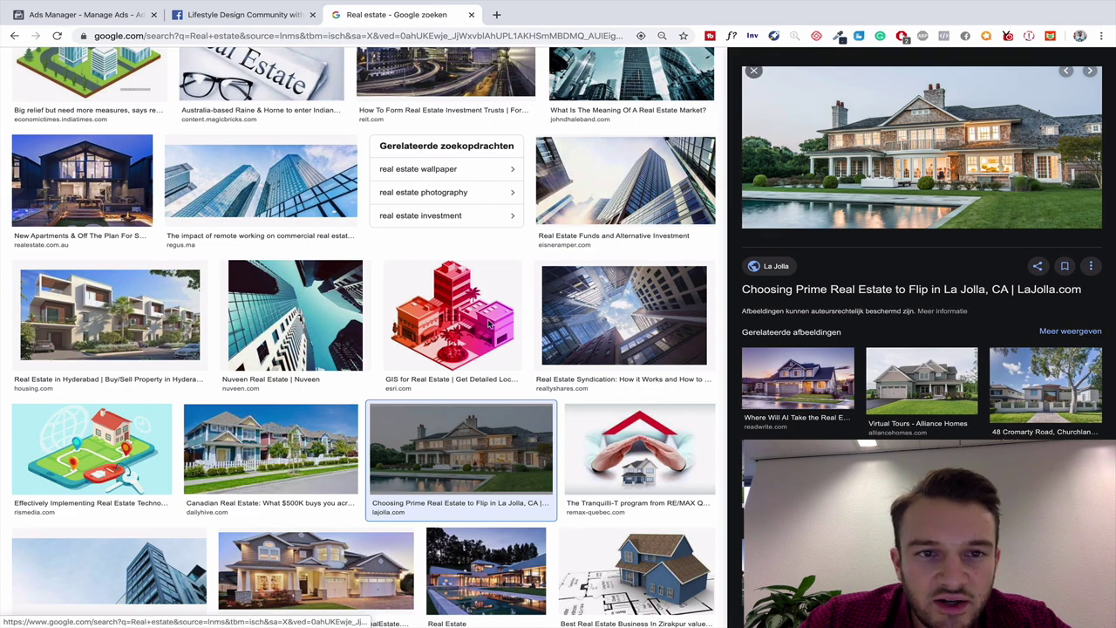
{"action": "key", "text": "Escape"}
{"action": "scroll", "coordinate": [476, 334], "scroll_direction": "up", "scroll_amount": 15}
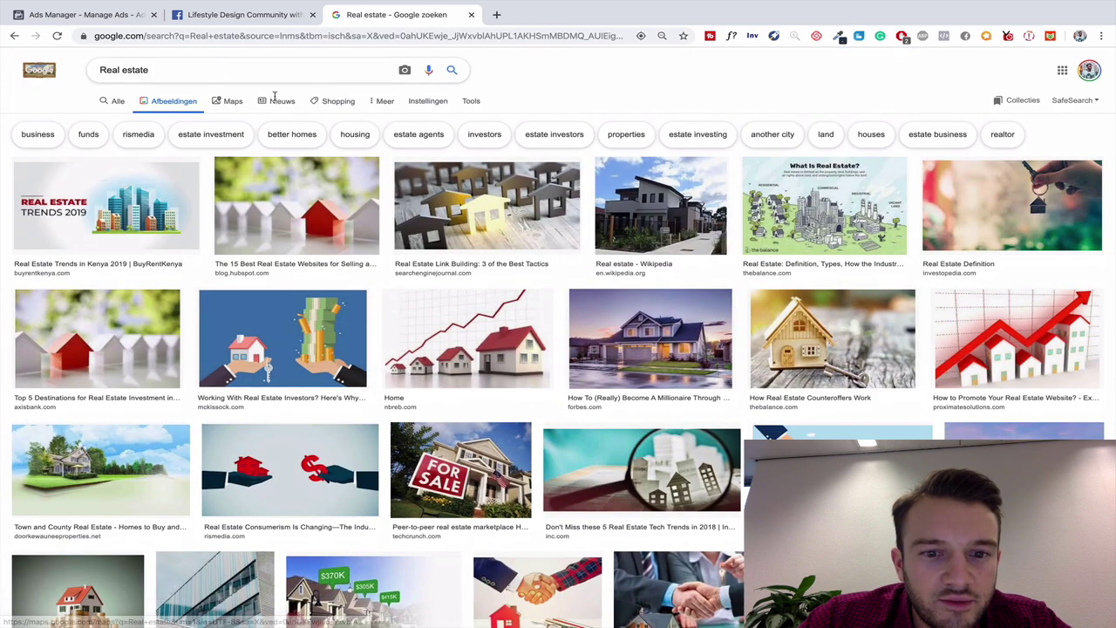
{"action": "scroll", "coordinate": [275, 96], "scroll_direction": "down", "scroll_amount": 15}
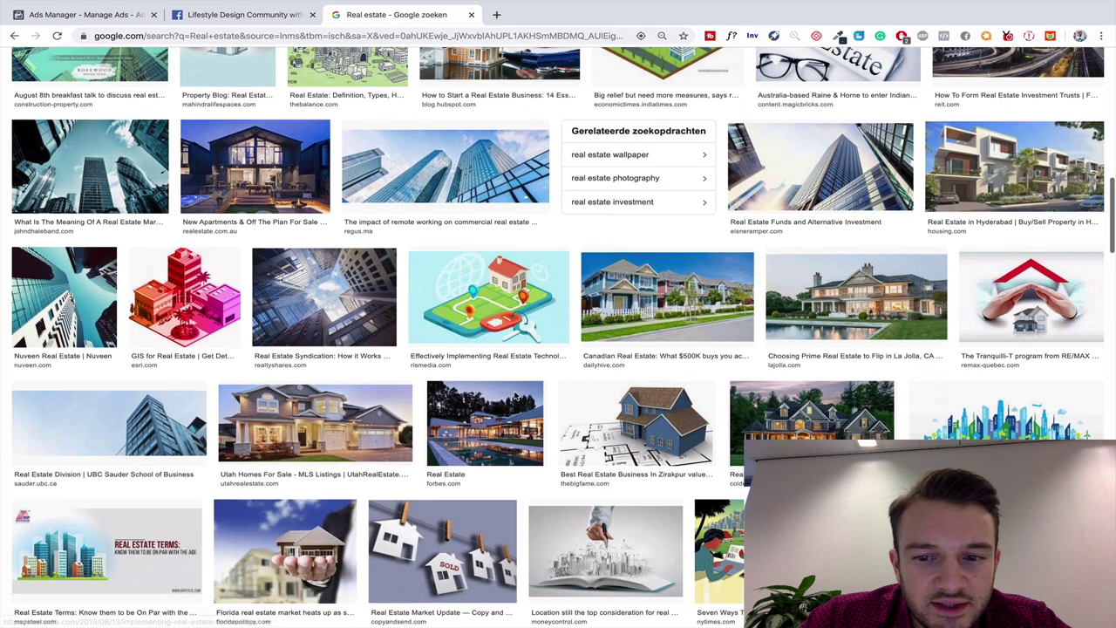
{"action": "scroll", "coordinate": [516, 397], "scroll_direction": "down", "scroll_amount": 5}
{"action": "scroll", "coordinate": [515, 397], "scroll_direction": "down", "scroll_amount": 3}
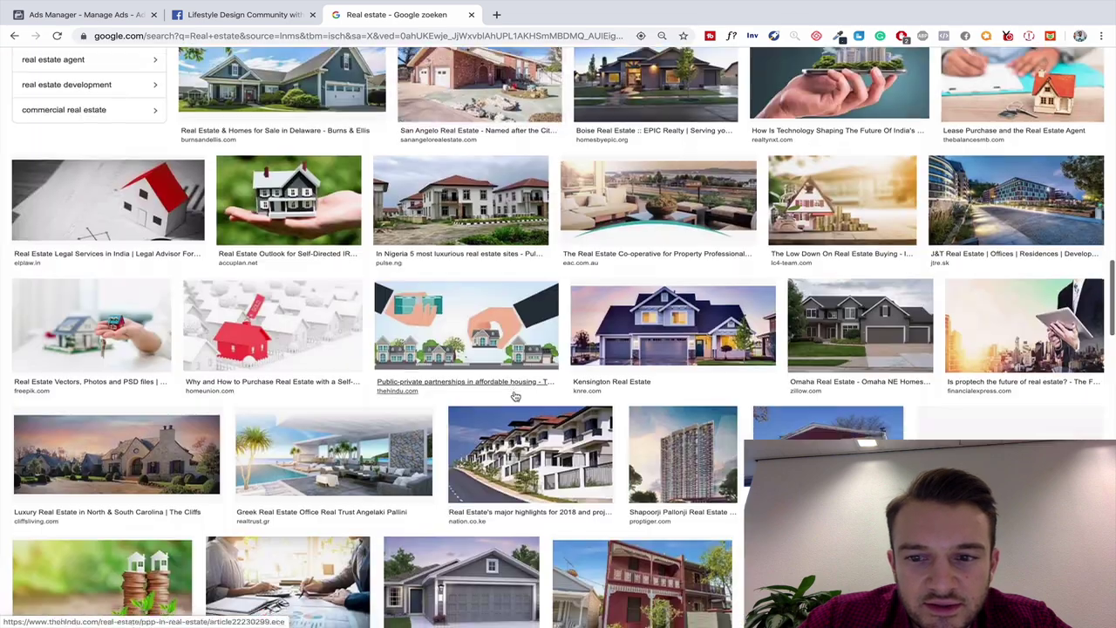
{"action": "scroll", "coordinate": [516, 397], "scroll_direction": "down", "scroll_amount": 6}
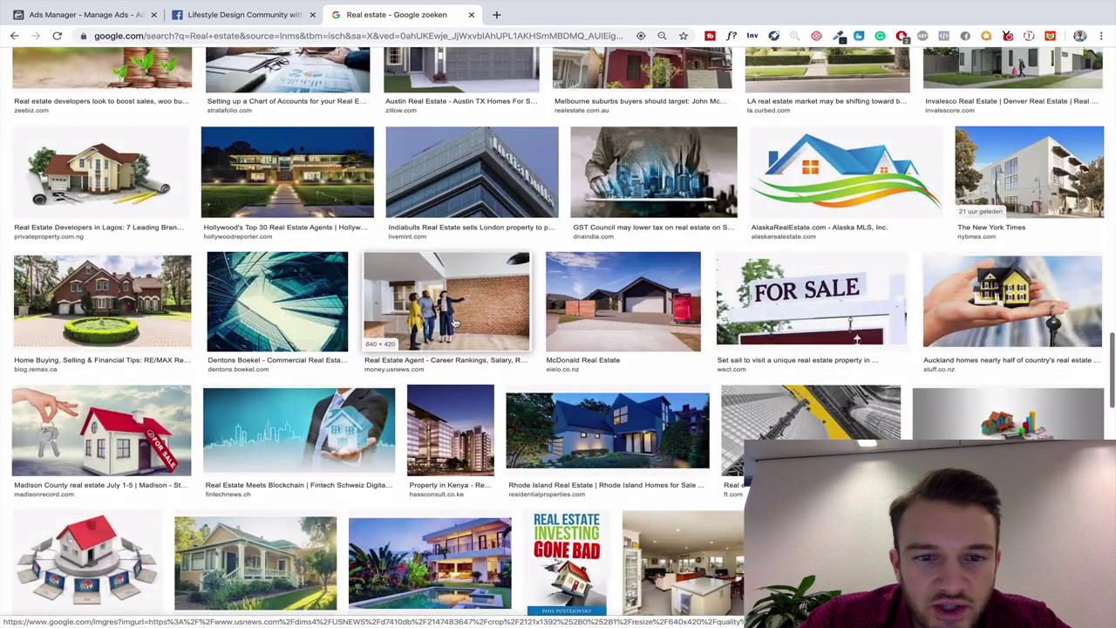
Browse related realtor photos from the Real Estate Agent preview's side panel
{"action": "left_click", "coordinate": [454, 323]}
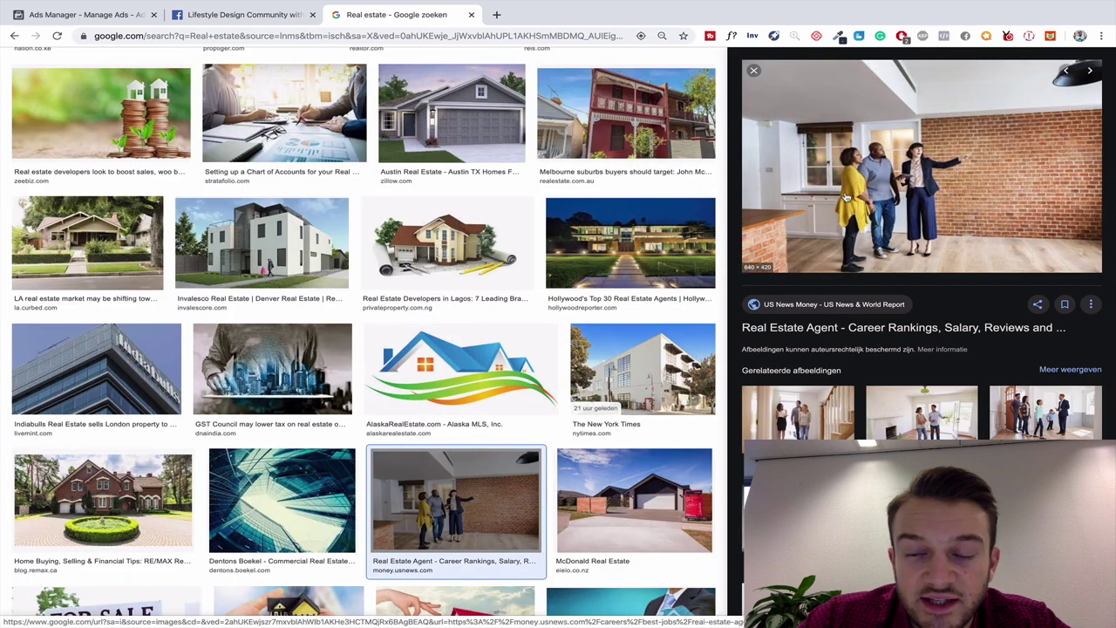
{"action": "left_click", "coordinate": [948, 418]}
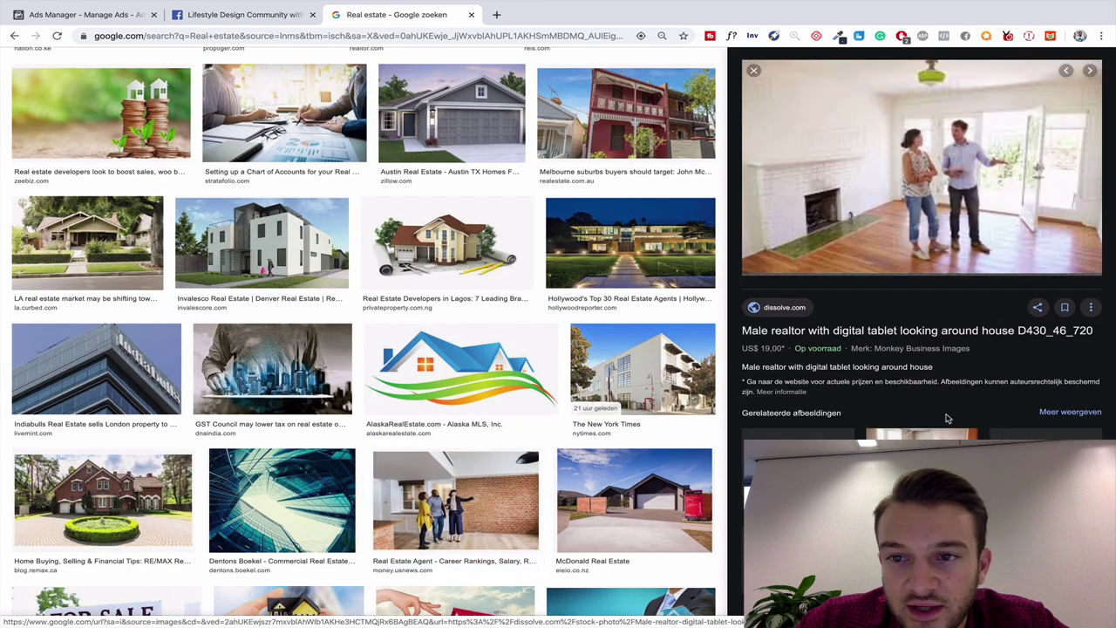
{"action": "left_click", "coordinate": [942, 431]}
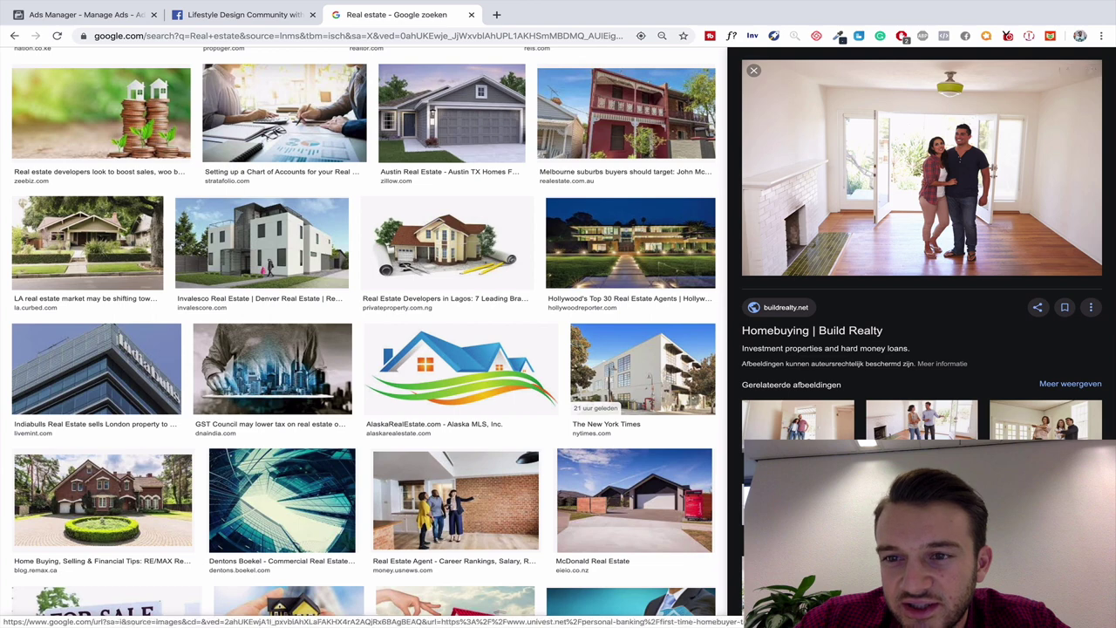
{"action": "left_click", "coordinate": [1046, 447]}
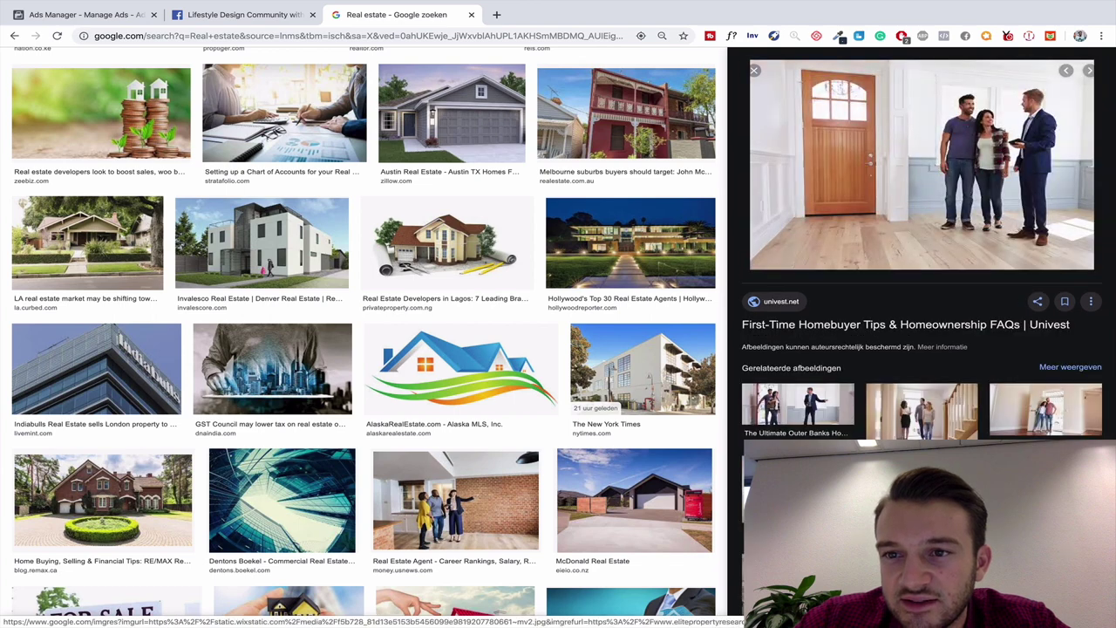
{"action": "left_click", "coordinate": [1089, 70]}
{"action": "left_click", "coordinate": [922, 429]}
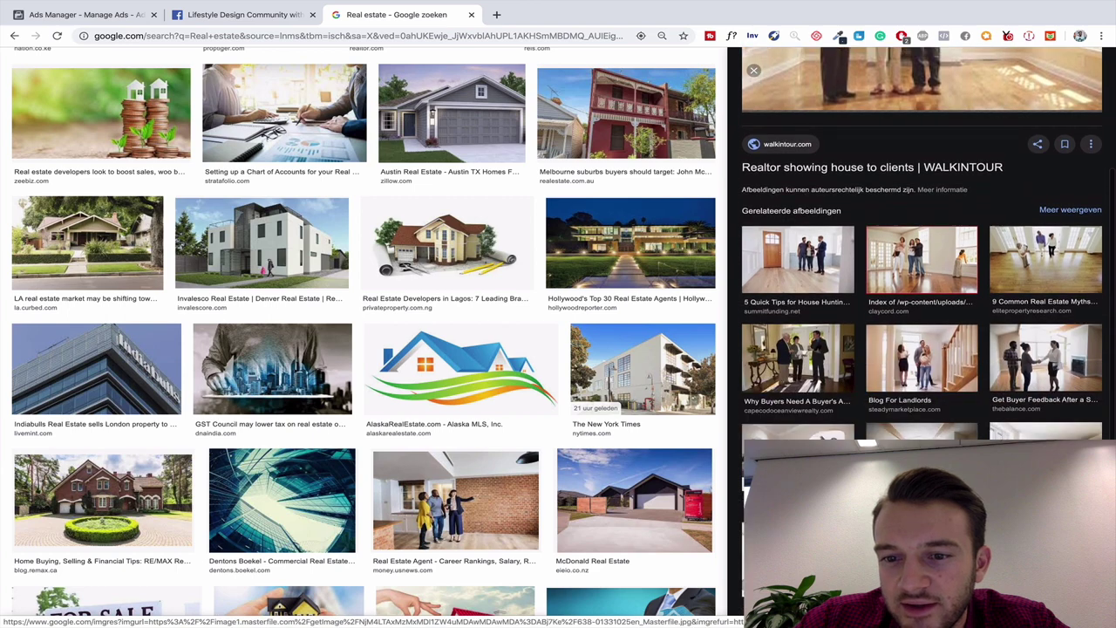
{"action": "left_click", "coordinate": [922, 367]}
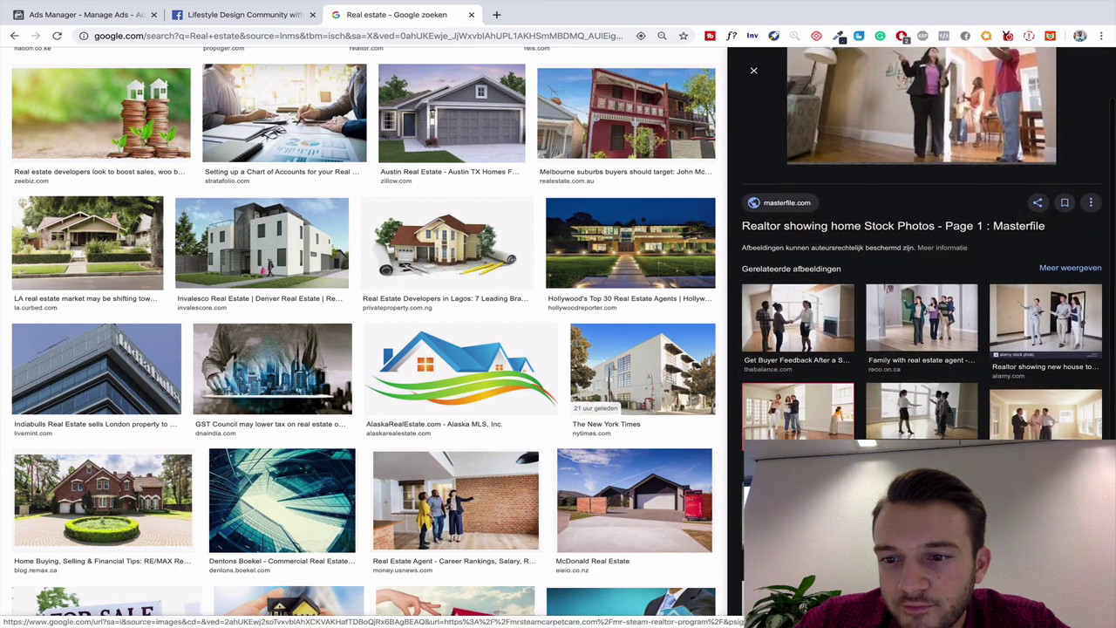
{"action": "left_click", "coordinate": [920, 419]}
{"action": "scroll", "coordinate": [920, 433], "scroll_direction": "down", "scroll_amount": 3}
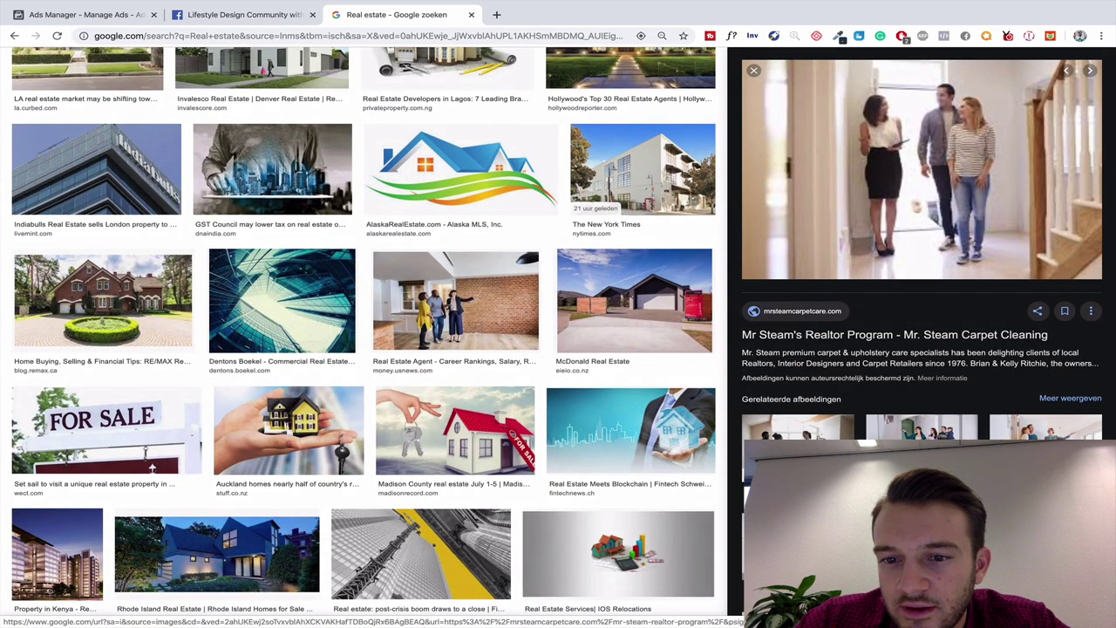
{"action": "left_click", "coordinate": [920, 431]}
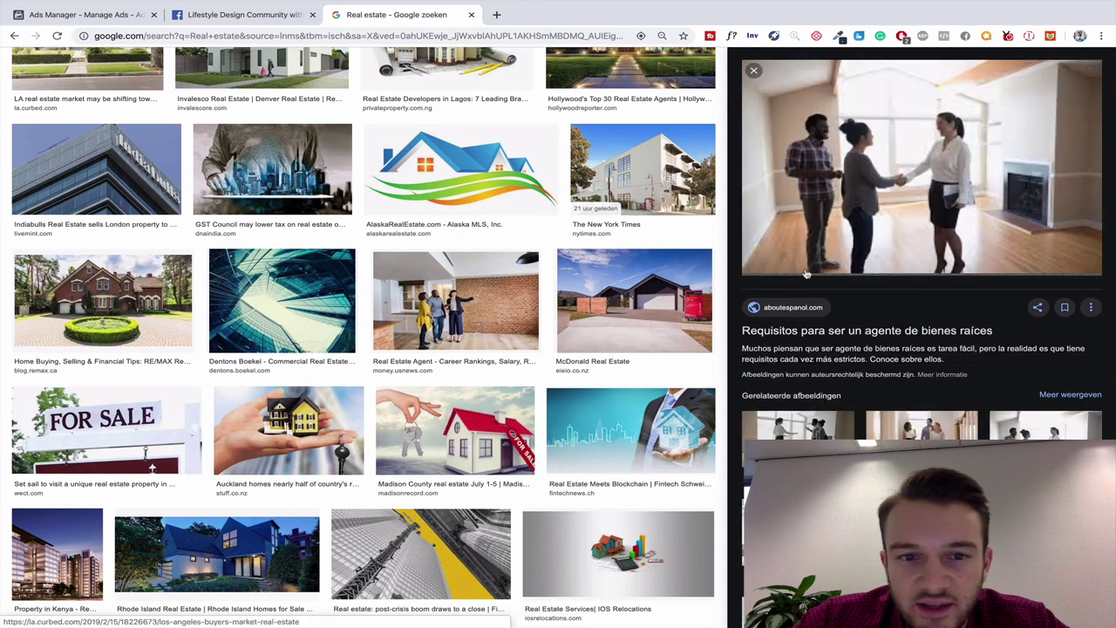
Reopen the Real Estate Agent preview and settle on the Homebuying | Build Realty couple photo
{"action": "left_click", "coordinate": [755, 71]}
{"action": "left_click", "coordinate": [445, 275]}
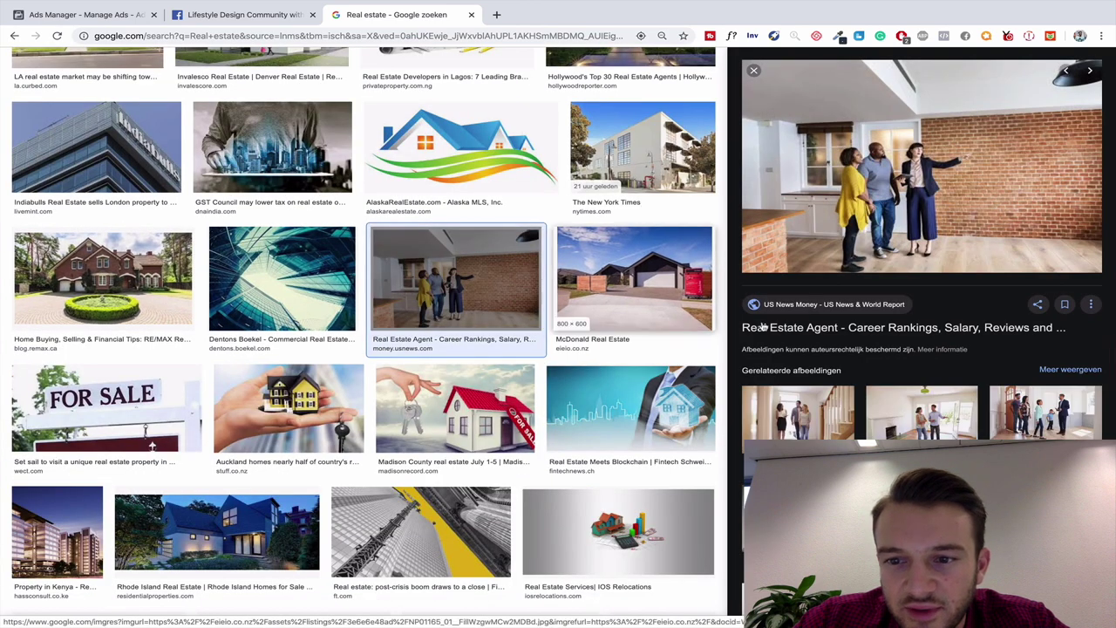
{"action": "left_click", "coordinate": [905, 416]}
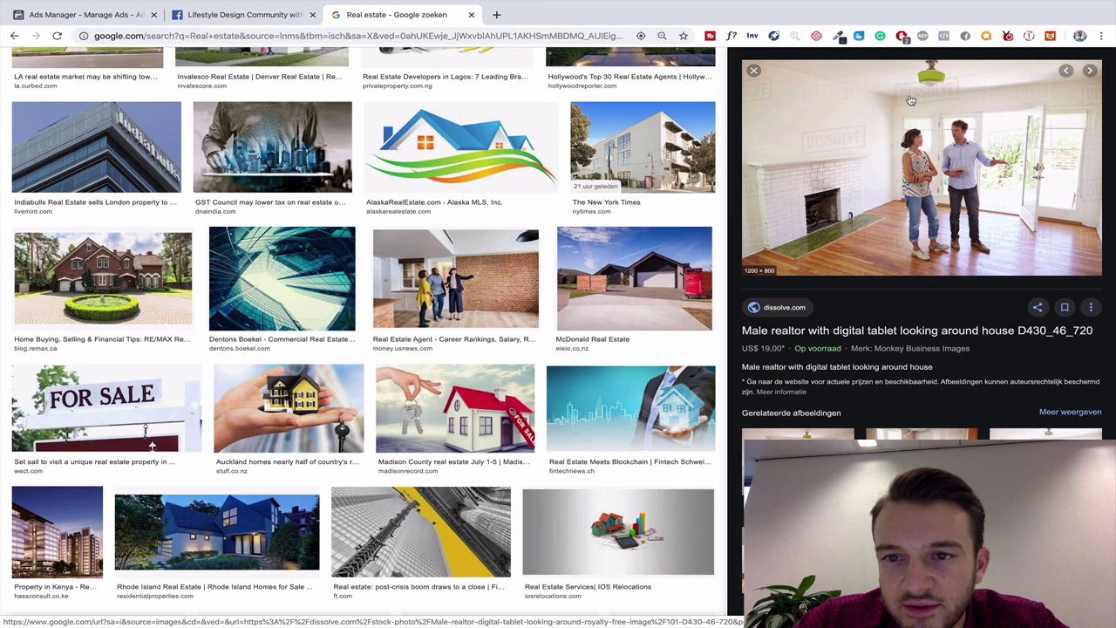
{"action": "left_click", "coordinate": [793, 436]}
Save the Build Realty couple photo to the Desktop as the JPEG 'Couple-touring-house'
{"action": "right_click", "coordinate": [893, 182]}
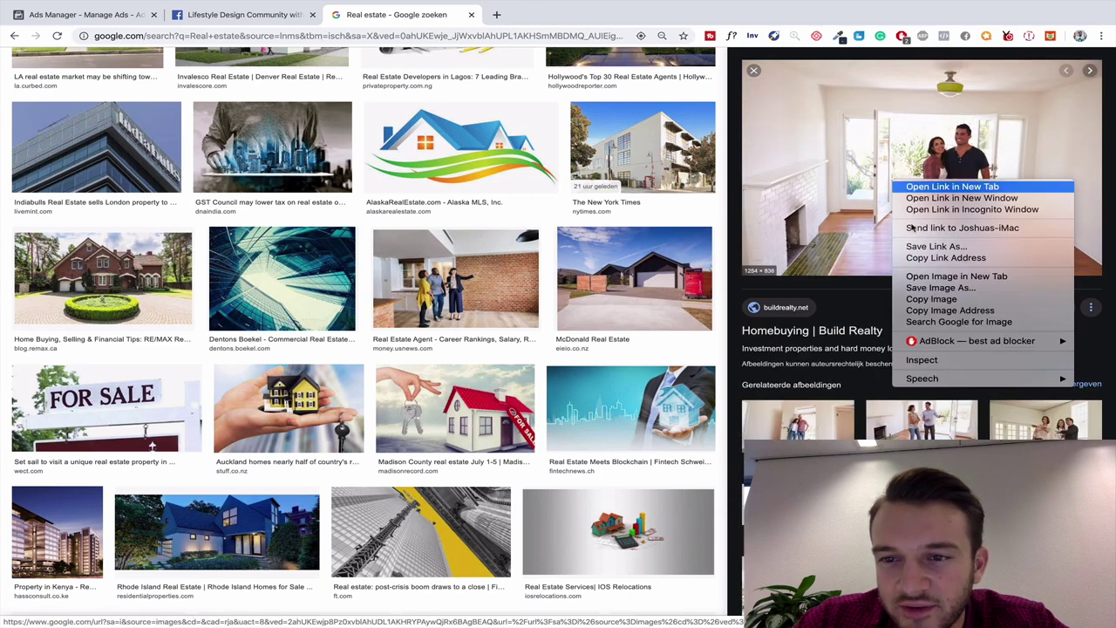
{"action": "left_click", "coordinate": [929, 289]}
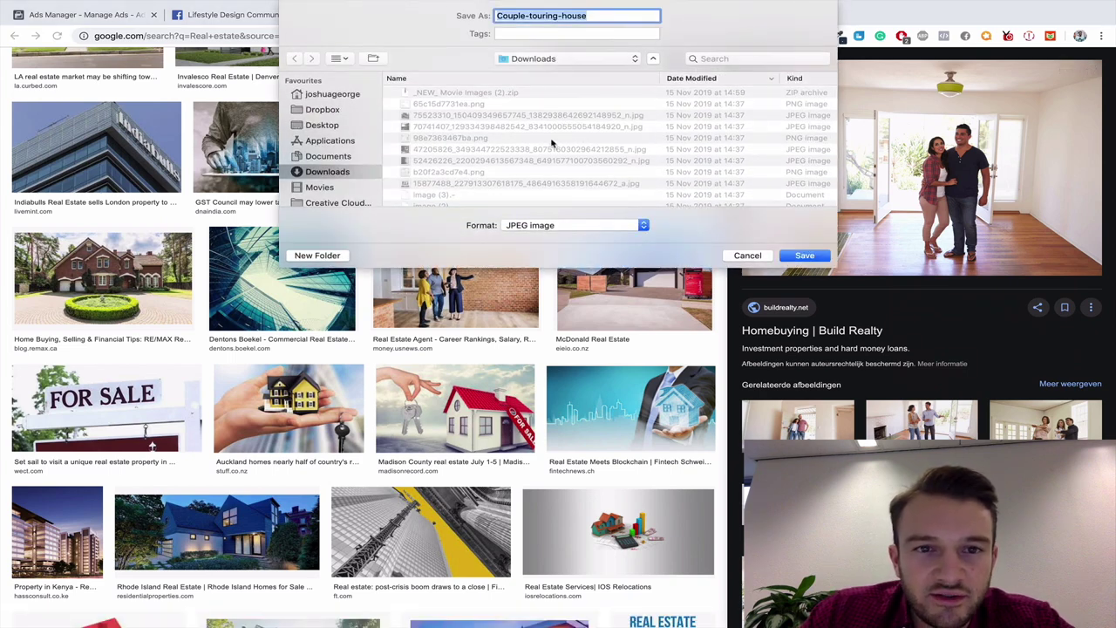
{"action": "left_click", "coordinate": [335, 128]}
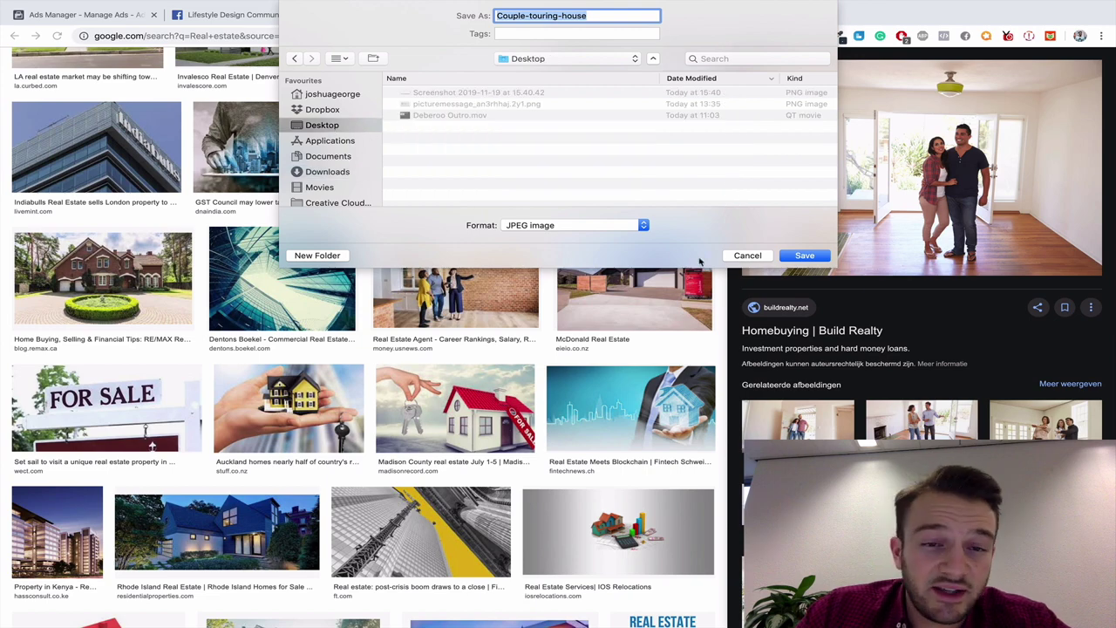
{"action": "key", "text": "Return"}
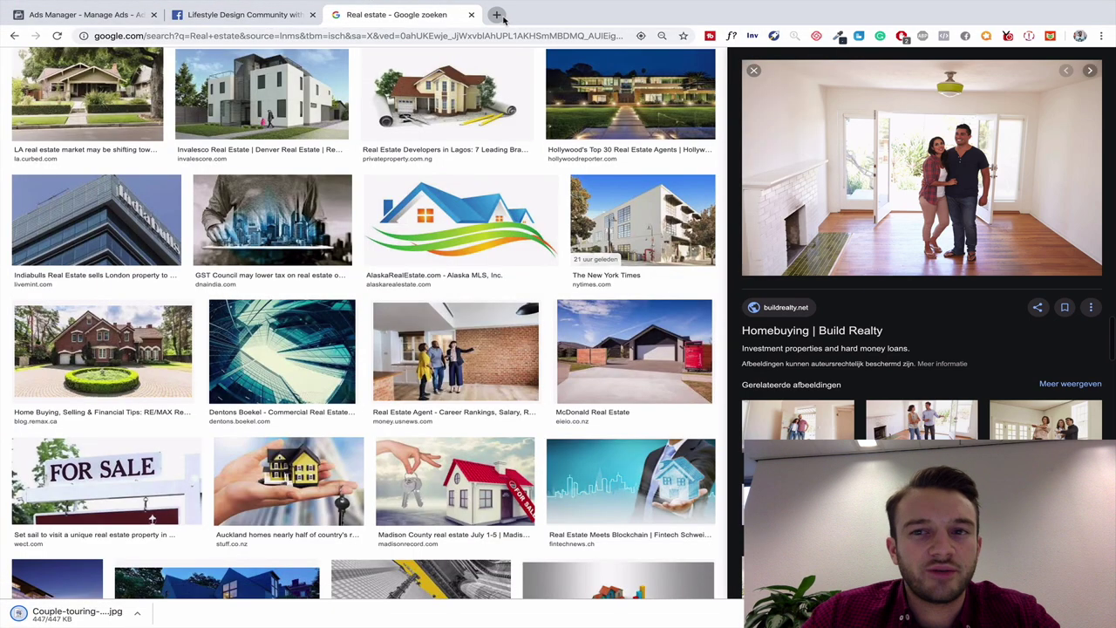
Open canva.com in a new browser tab
{"action": "left_click", "coordinate": [495, 14]}
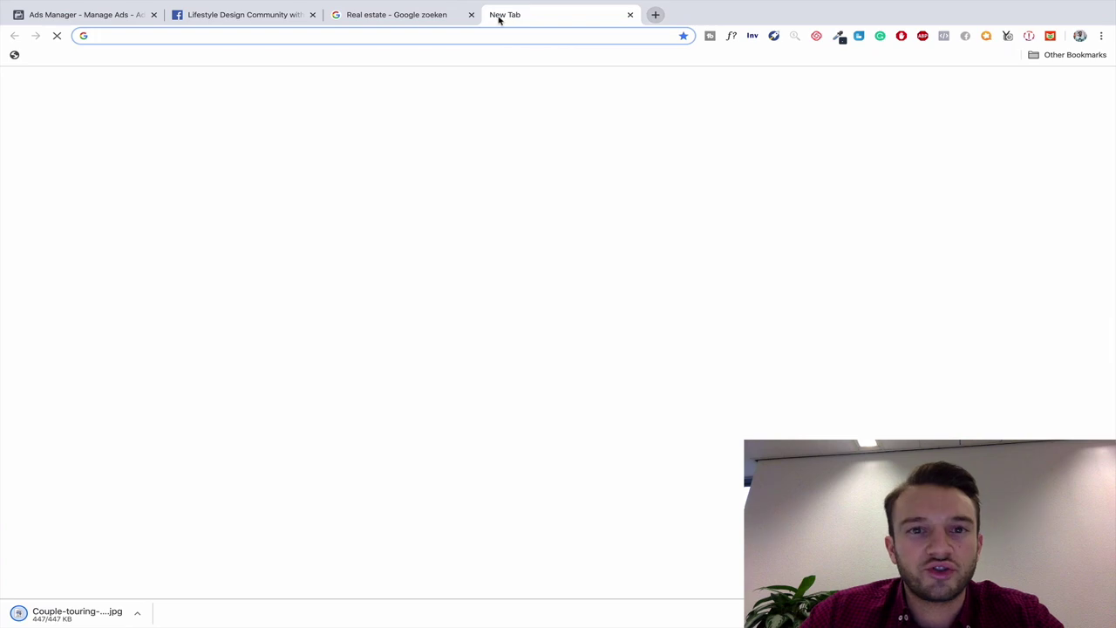
{"action": "type", "text": "canva.com"}
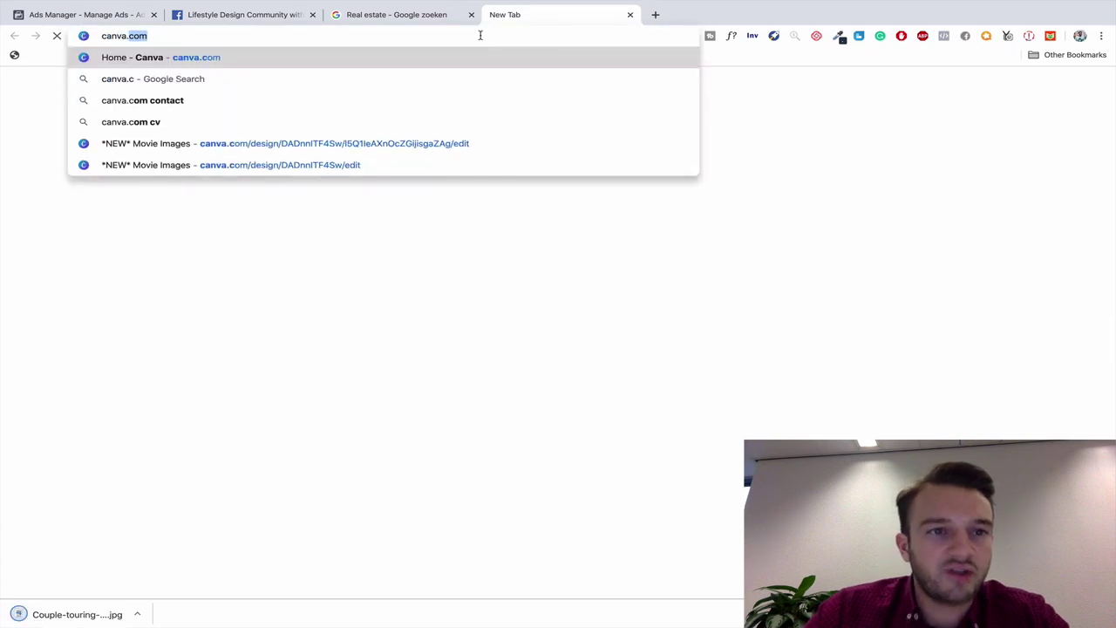
{"action": "key", "text": "Return"}
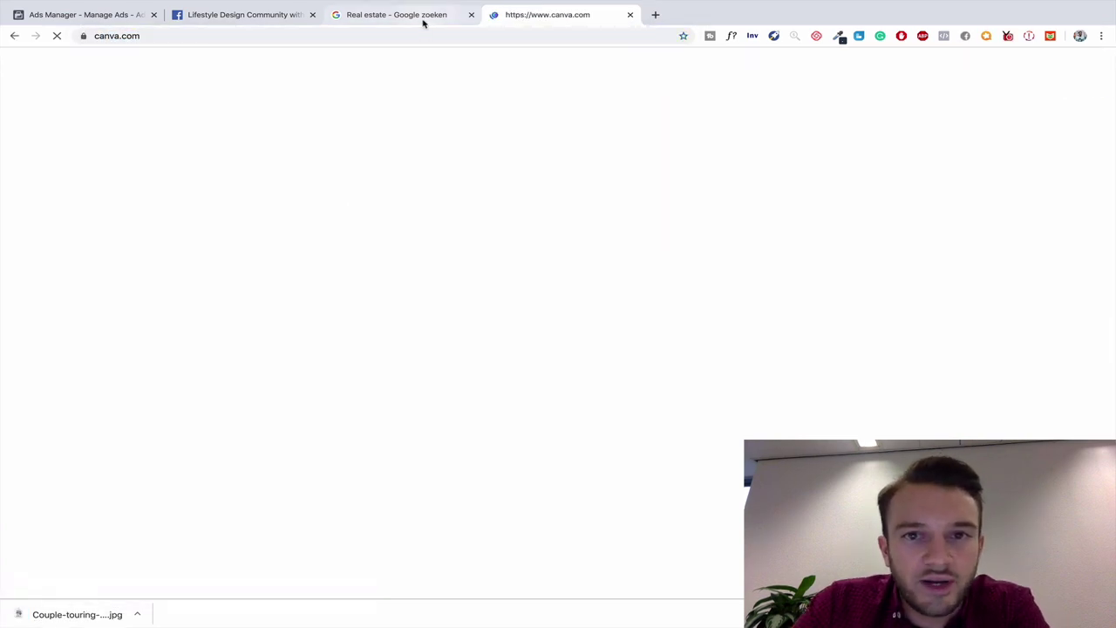
Go to the Canva home page and scroll down to the Your Designs row
{"action": "left_click", "coordinate": [425, 19]}
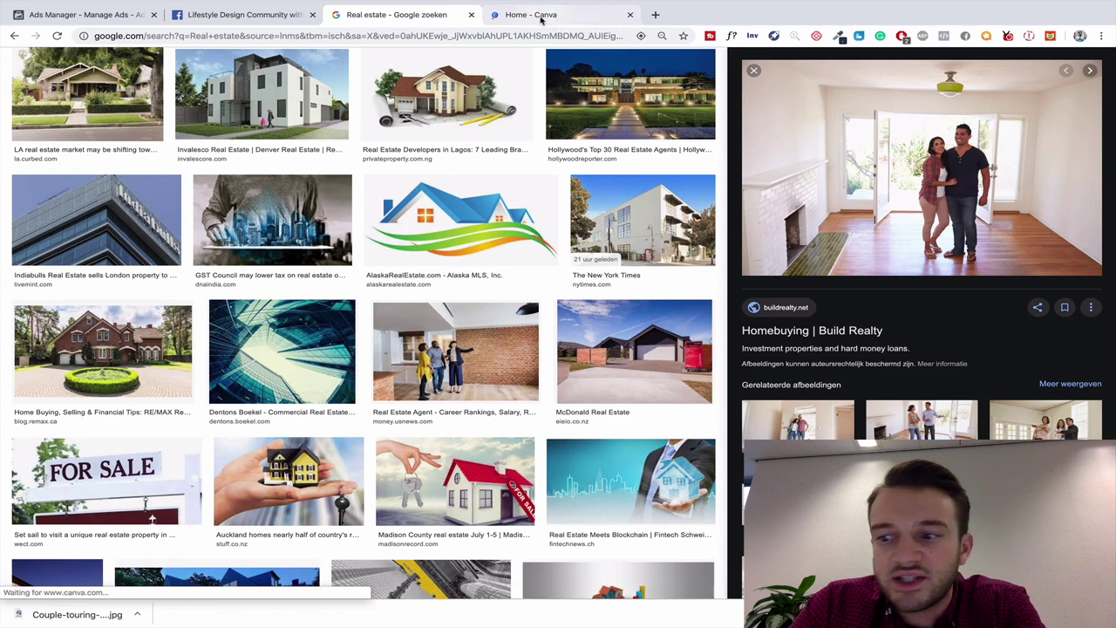
{"action": "left_click", "coordinate": [541, 17]}
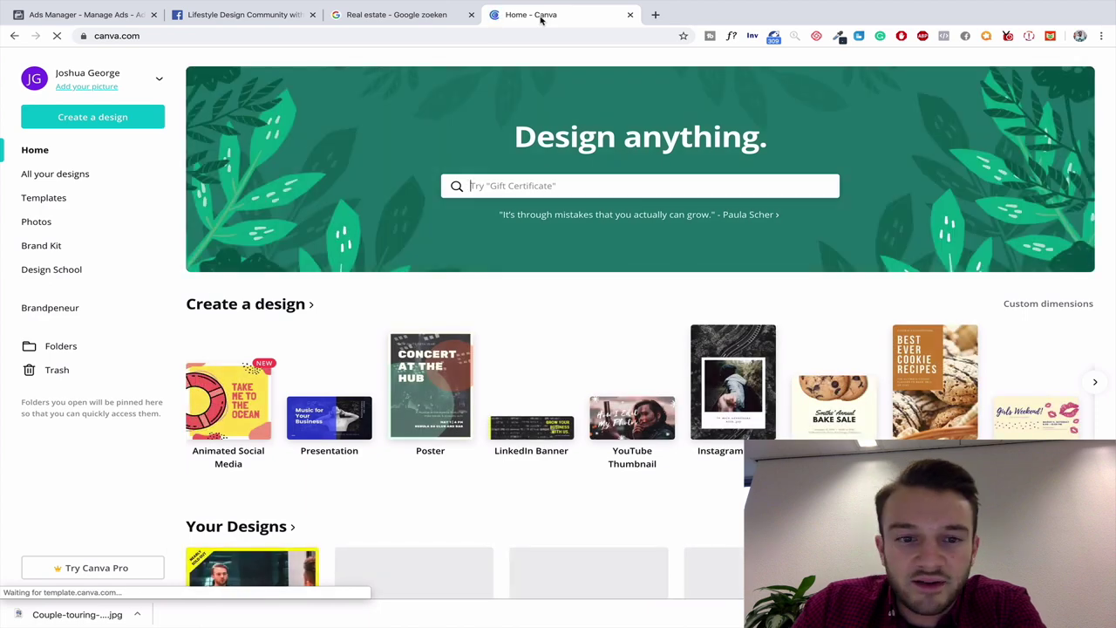
{"action": "scroll", "coordinate": [610, 306], "scroll_direction": "down", "scroll_amount": 1}
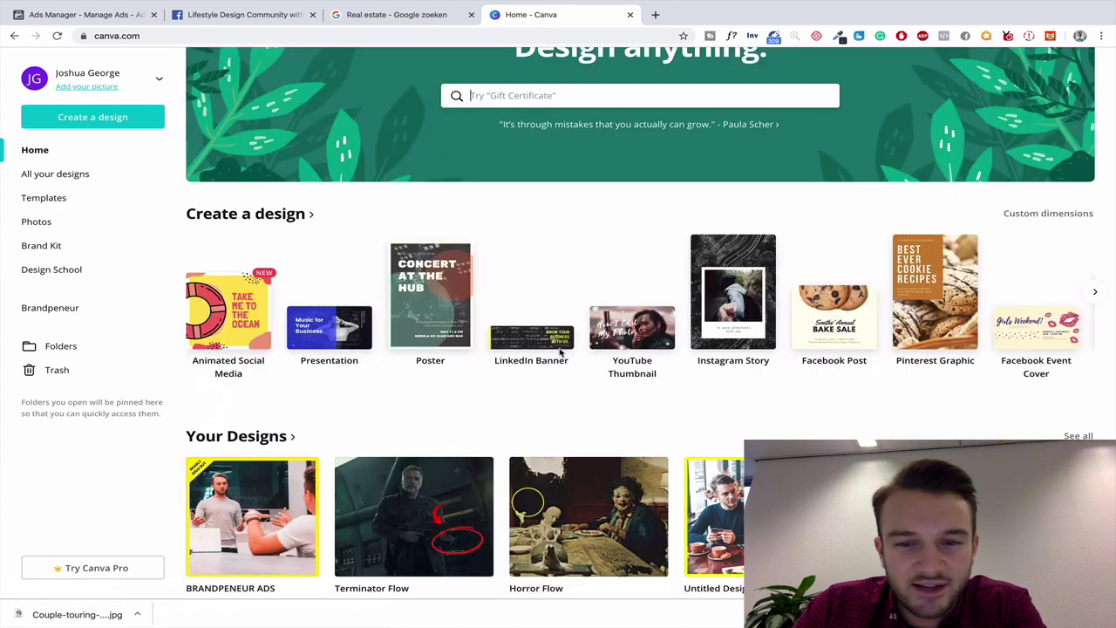
{"action": "scroll", "coordinate": [561, 353], "scroll_direction": "up", "scroll_amount": 1}
{"action": "scroll", "coordinate": [561, 353], "scroll_direction": "down", "scroll_amount": 3}
{"action": "scroll", "coordinate": [560, 353], "scroll_direction": "up", "scroll_amount": 1}
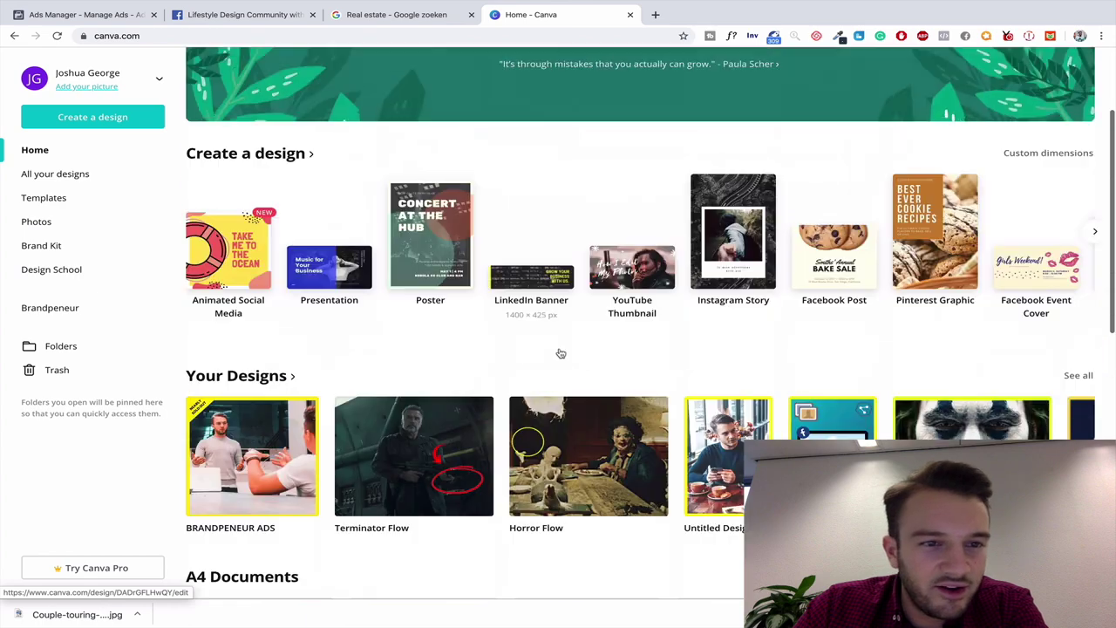
{"action": "scroll", "coordinate": [560, 354], "scroll_direction": "down", "scroll_amount": 1}
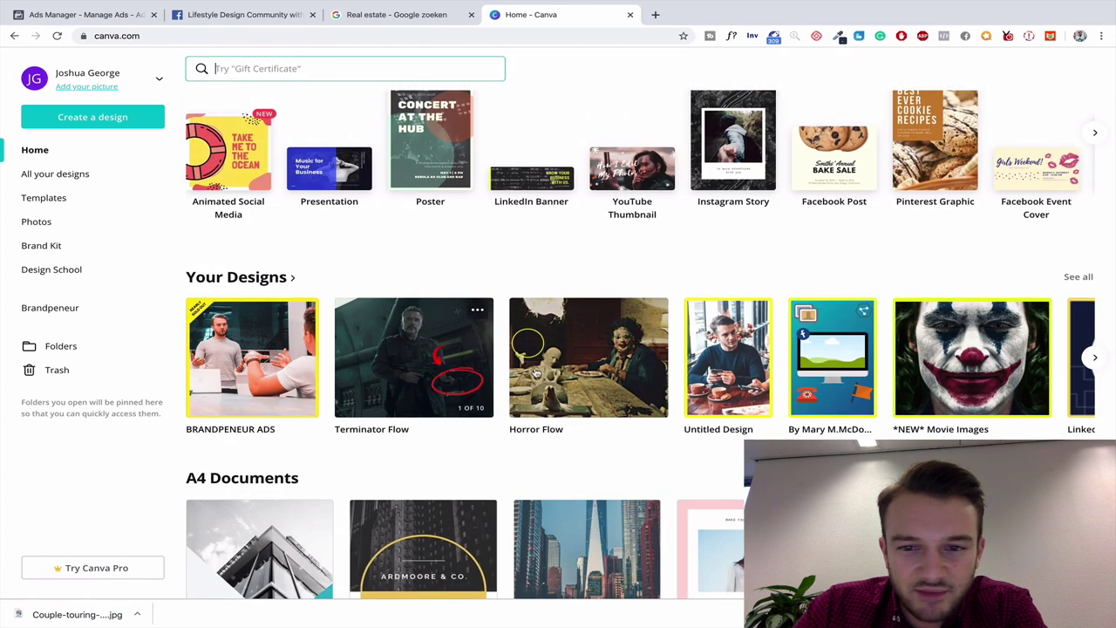
{"action": "scroll", "coordinate": [436, 288], "scroll_direction": "down", "scroll_amount": 1}
{"action": "scroll", "coordinate": [425, 312], "scroll_direction": "up", "scroll_amount": 4}
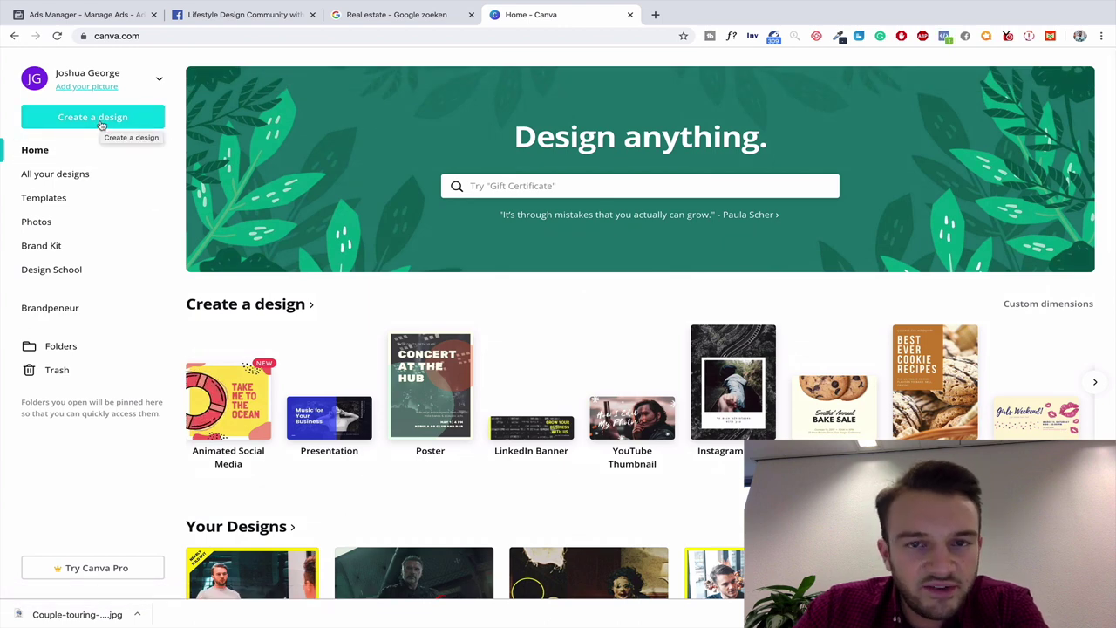
{"action": "scroll", "coordinate": [271, 454], "scroll_direction": "down", "scroll_amount": 3}
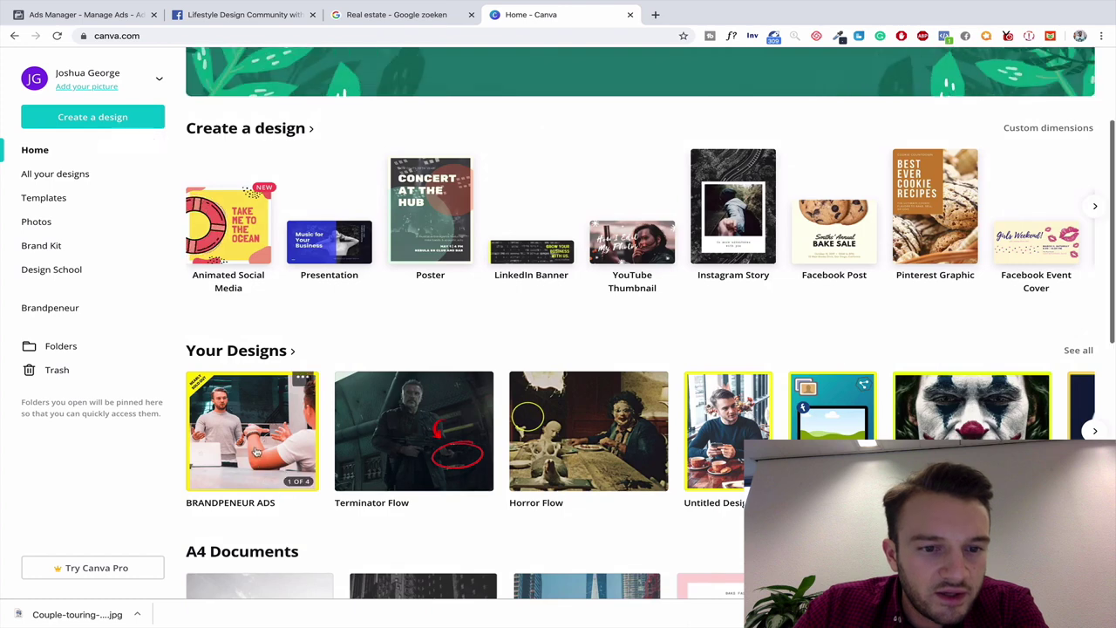
Open the BRANDPENEUR ADS design and duplicate its office-photo page as page 5
{"action": "left_click", "coordinate": [256, 450]}
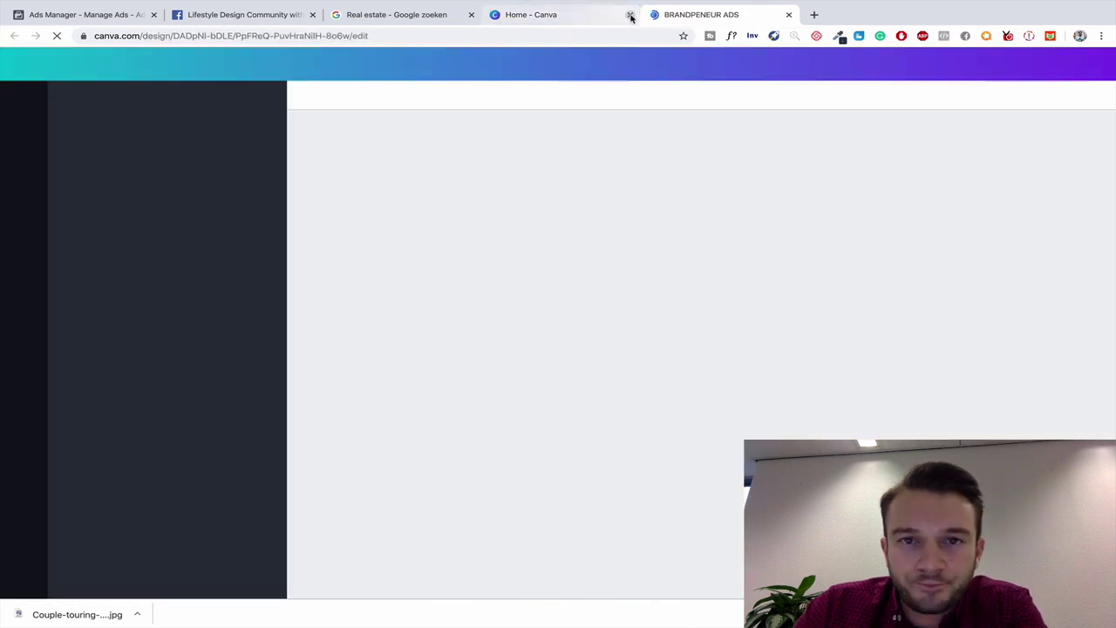
{"action": "left_click", "coordinate": [631, 14]}
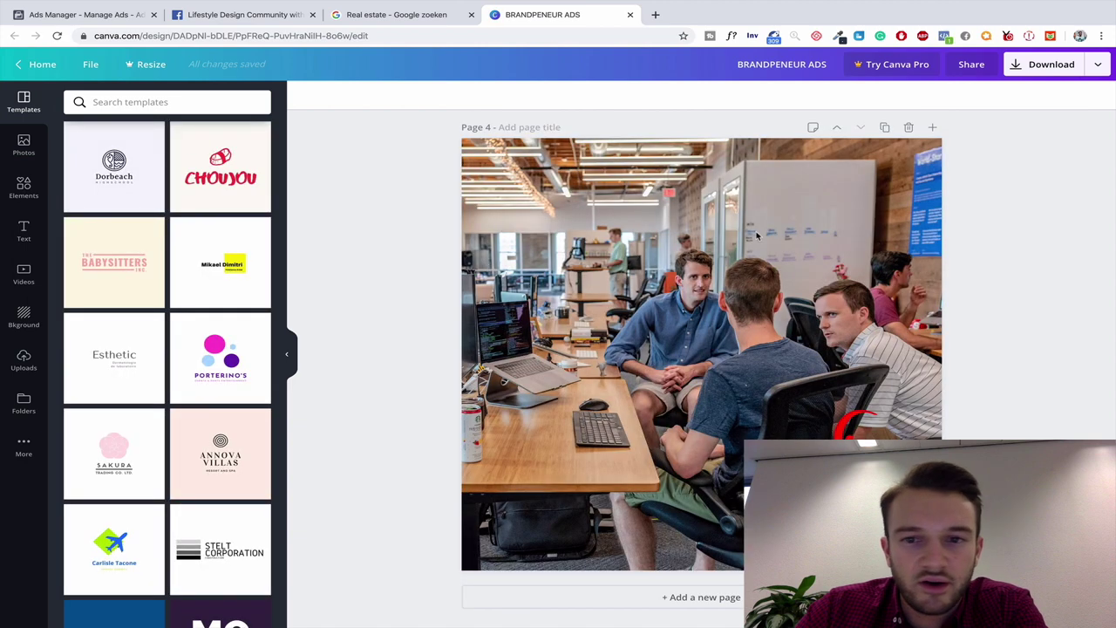
{"action": "left_click", "coordinate": [884, 128]}
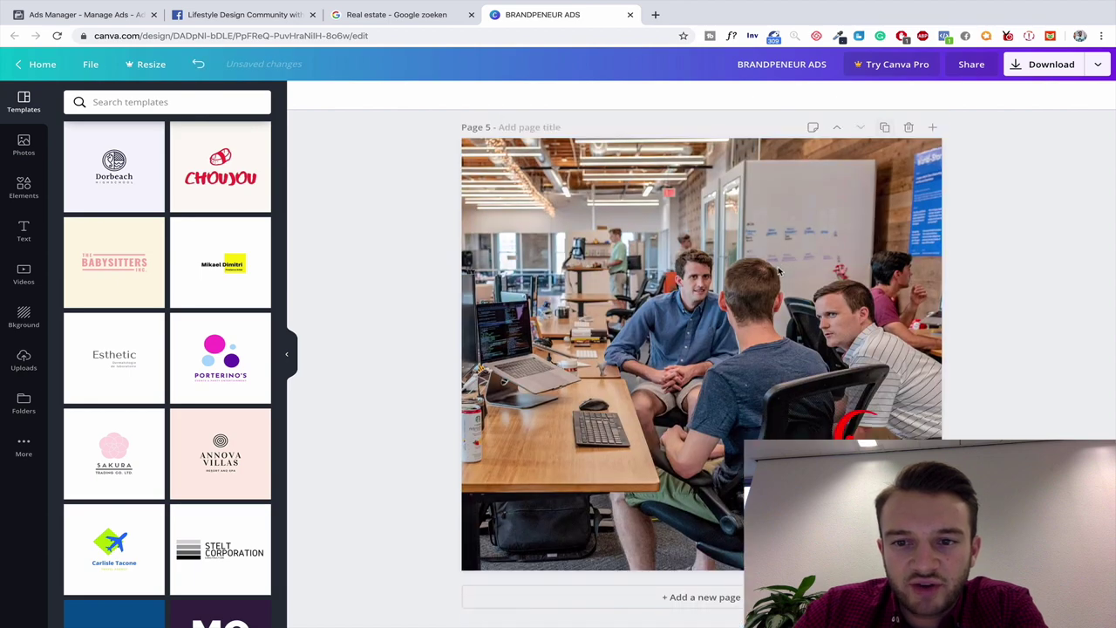
{"action": "left_click", "coordinate": [779, 273]}
Upload Couple-touring-house.jpg from the Desktop into Canva's Uploads
{"action": "left_click", "coordinate": [7, 367]}
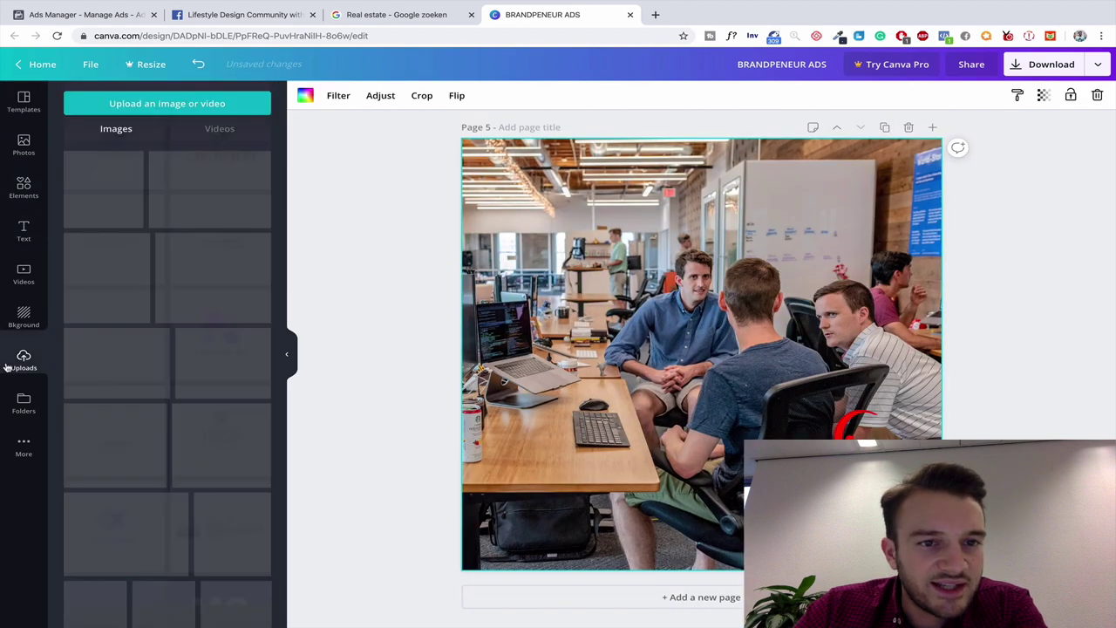
{"action": "left_click", "coordinate": [173, 103]}
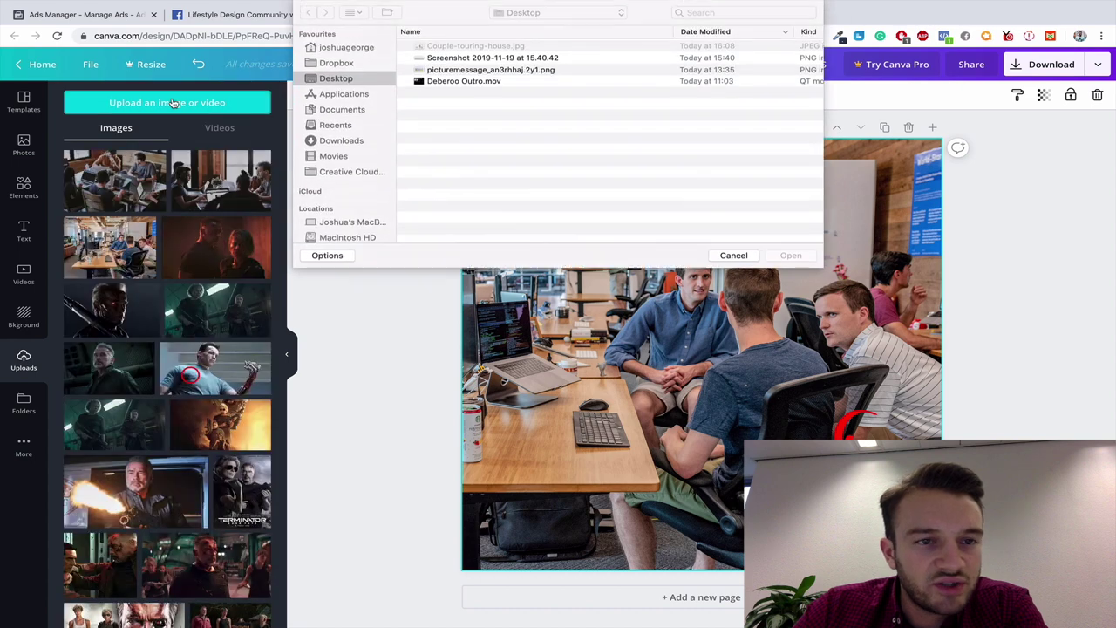
{"action": "left_click", "coordinate": [471, 46]}
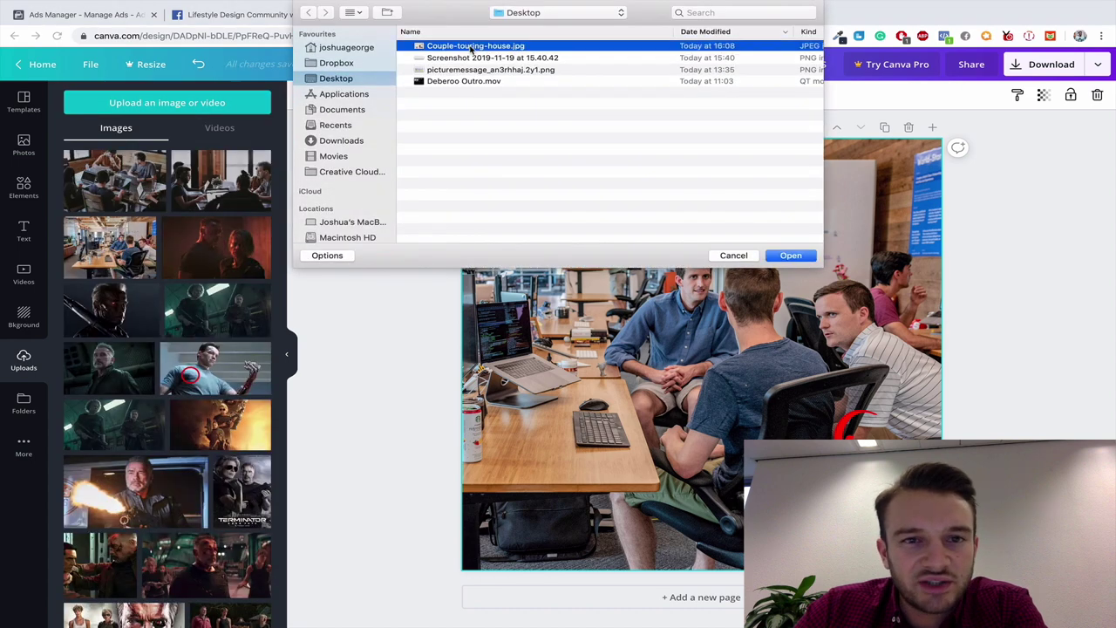
{"action": "double_click", "coordinate": [470, 46]}
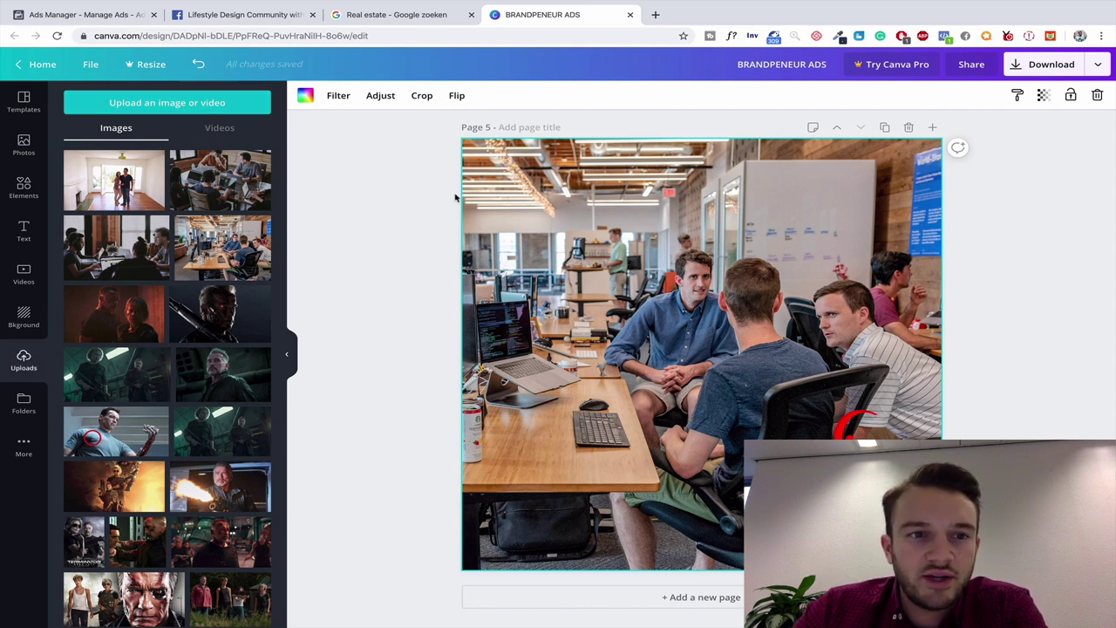
Swap page 5's office photo for the couple photo and enlarge it with its corner handles
{"action": "scroll", "coordinate": [452, 401], "scroll_direction": "up", "scroll_amount": 3}
{"action": "scroll", "coordinate": [492, 344], "scroll_direction": "down", "scroll_amount": 3}
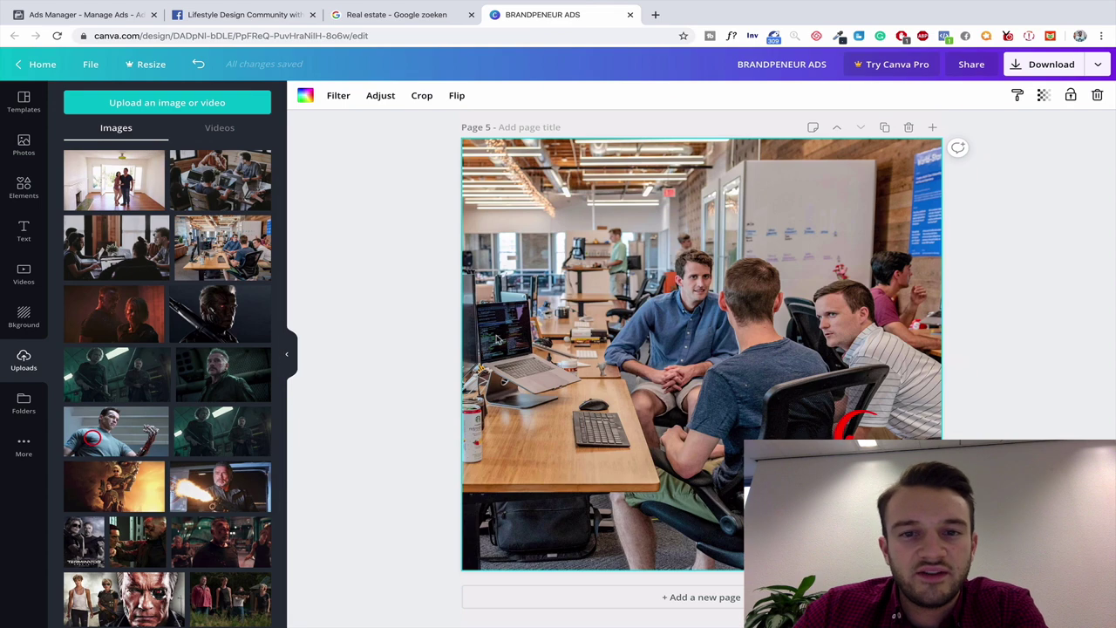
{"action": "key", "text": "ctrl+z"}
{"action": "key", "text": "ctrl+z"}
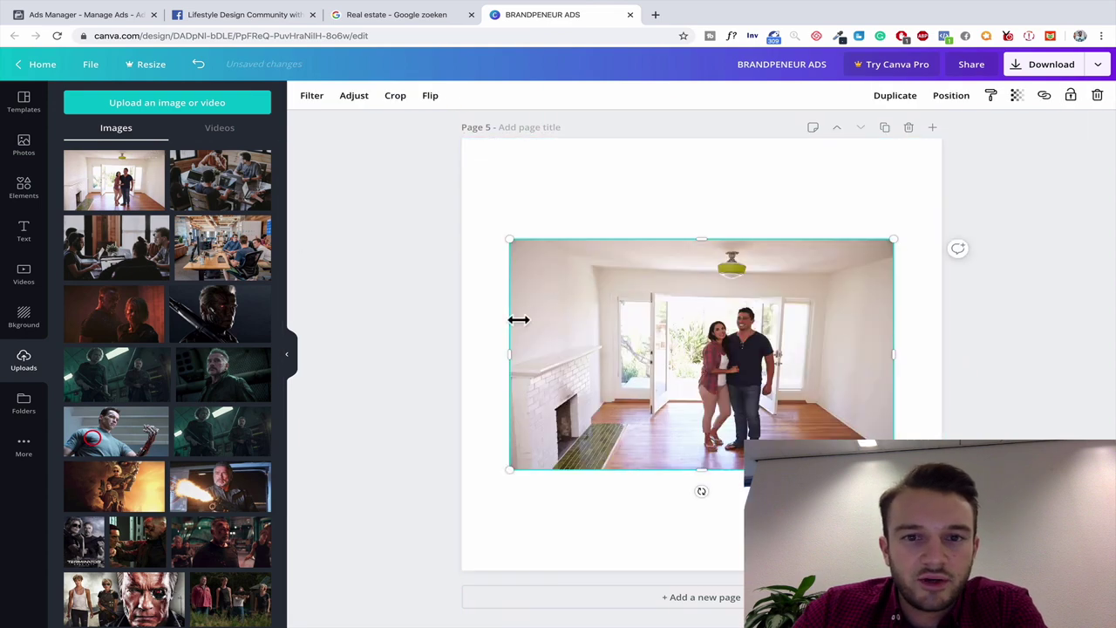
{"action": "left_click_drag", "start_coordinate": [514, 242], "coordinate": [323, 161]}
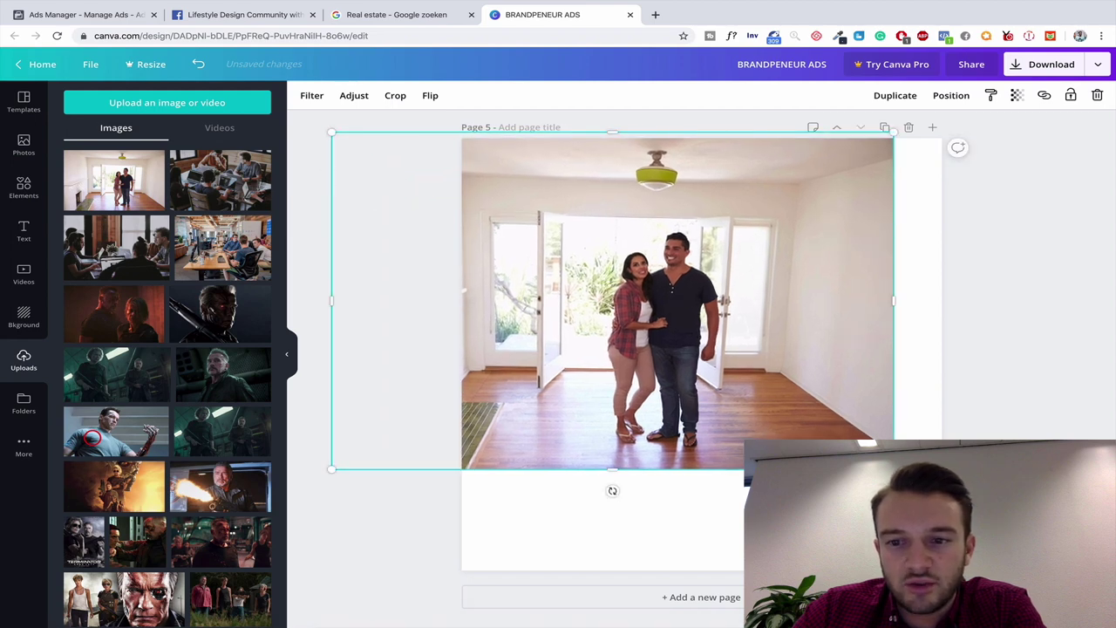
{"action": "left_click_drag", "start_coordinate": [894, 469], "coordinate": [1078, 580]}
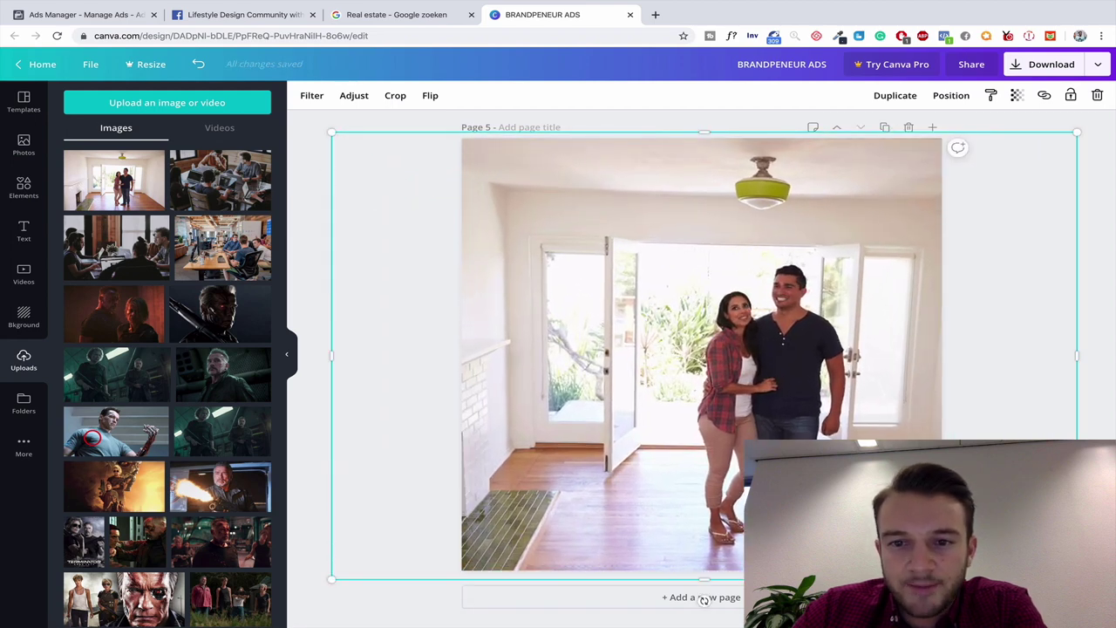
{"action": "left_click_drag", "start_coordinate": [668, 256], "coordinate": [613, 253]}
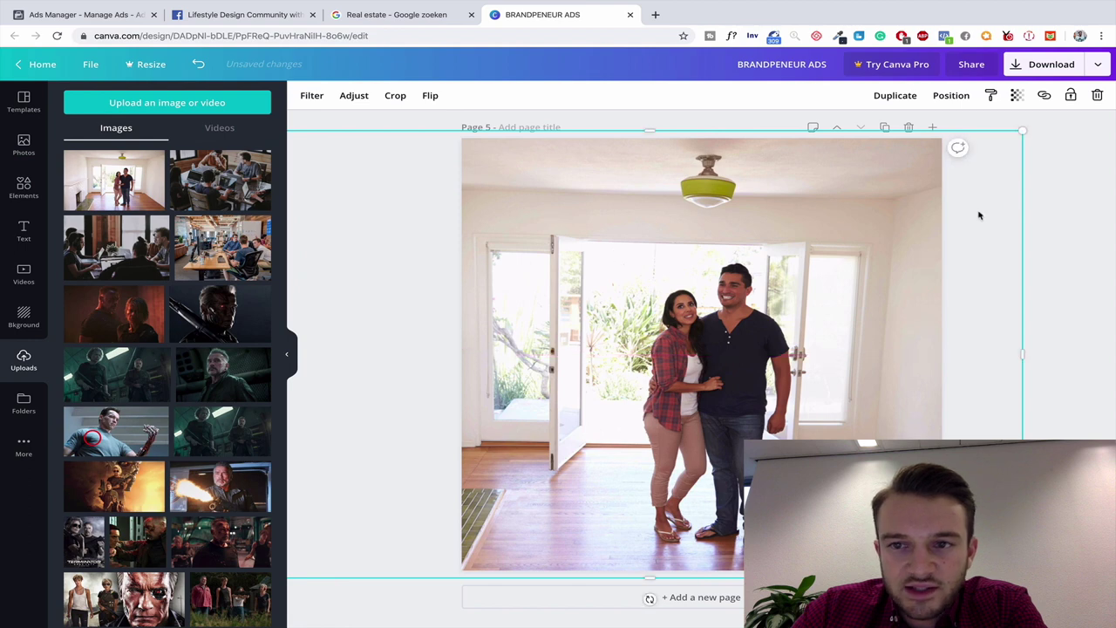
Zoom to 75%, stretch the couple photo to cover page 5, and paste the red circle
{"action": "left_click", "coordinate": [977, 615]}
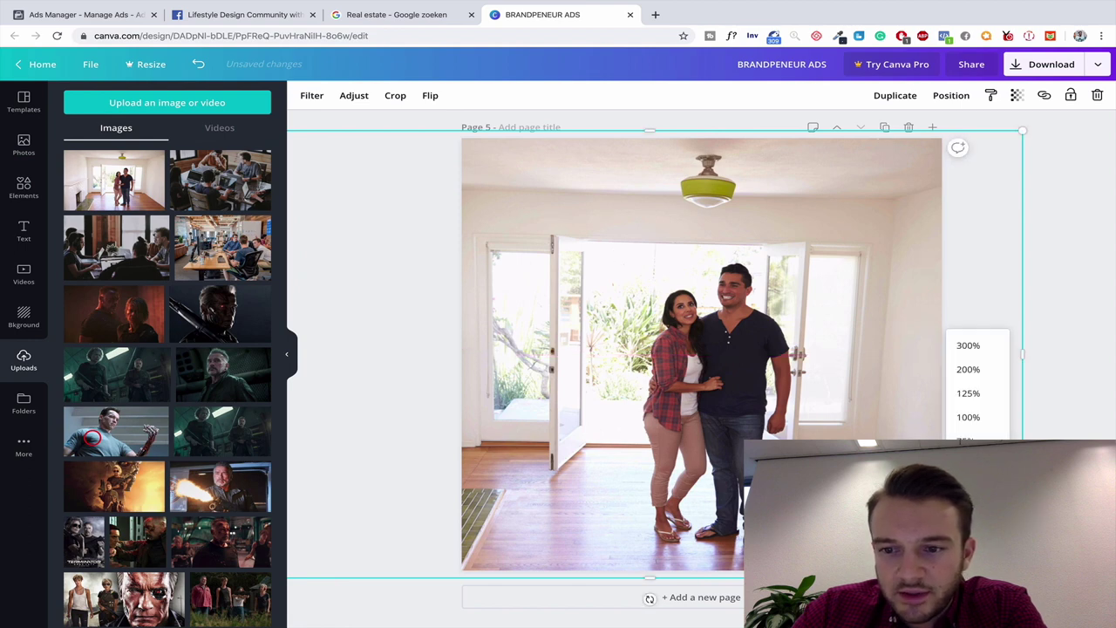
{"action": "left_click", "coordinate": [973, 442]}
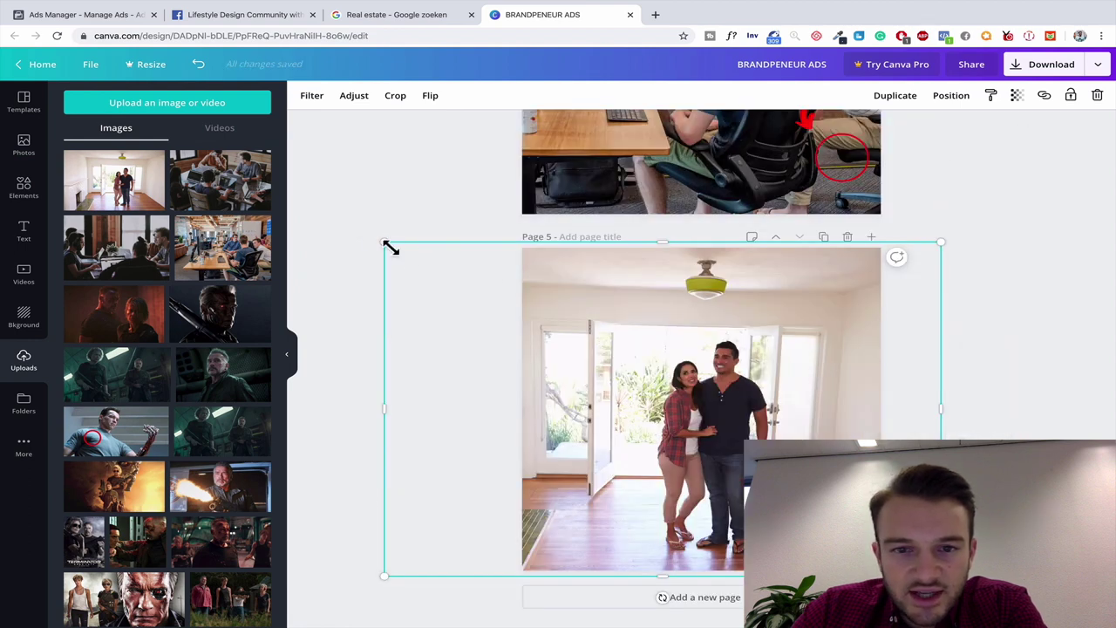
{"action": "left_click_drag", "start_coordinate": [385, 241], "coordinate": [281, 170]}
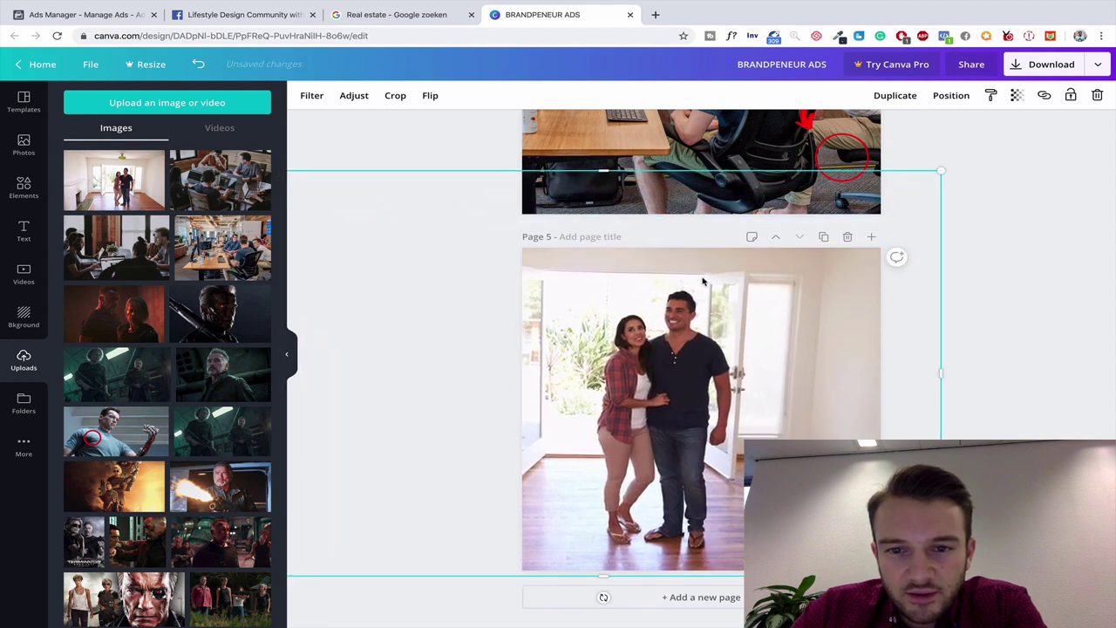
{"action": "left_click_drag", "start_coordinate": [704, 279], "coordinate": [776, 279]}
{"action": "left_click", "coordinate": [1066, 280]}
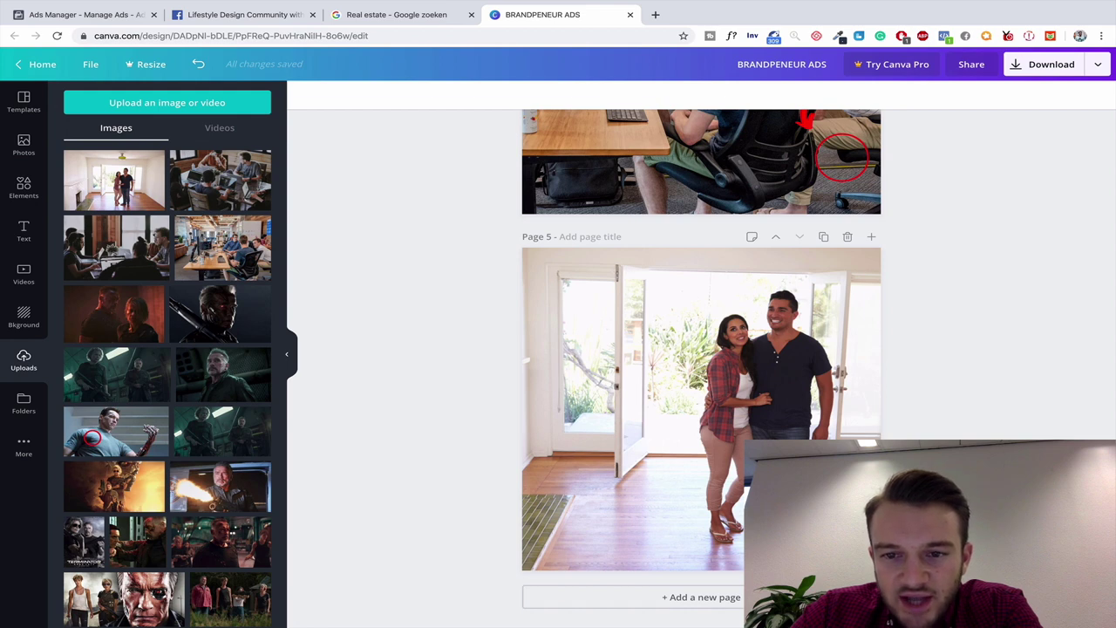
{"action": "key", "text": "ctrl+v"}
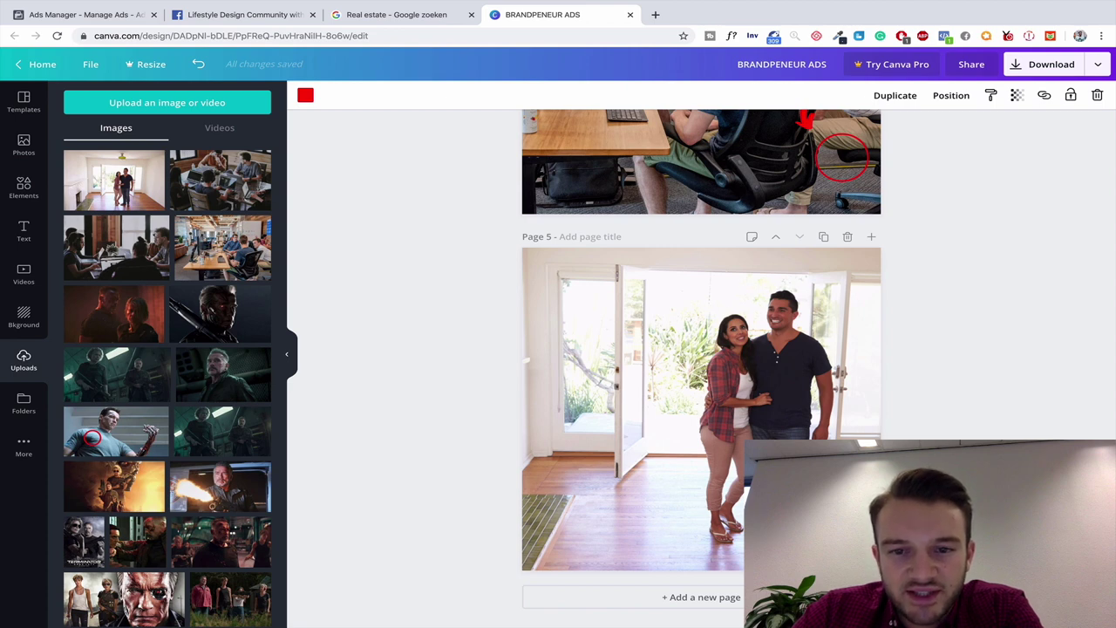
Place the red circle and arrow at the photo's lower left, and set photo brightness to -1
{"action": "left_click_drag", "start_coordinate": [842, 514], "coordinate": [550, 454]}
{"action": "left_click_drag", "start_coordinate": [759, 471], "coordinate": [542, 408]}
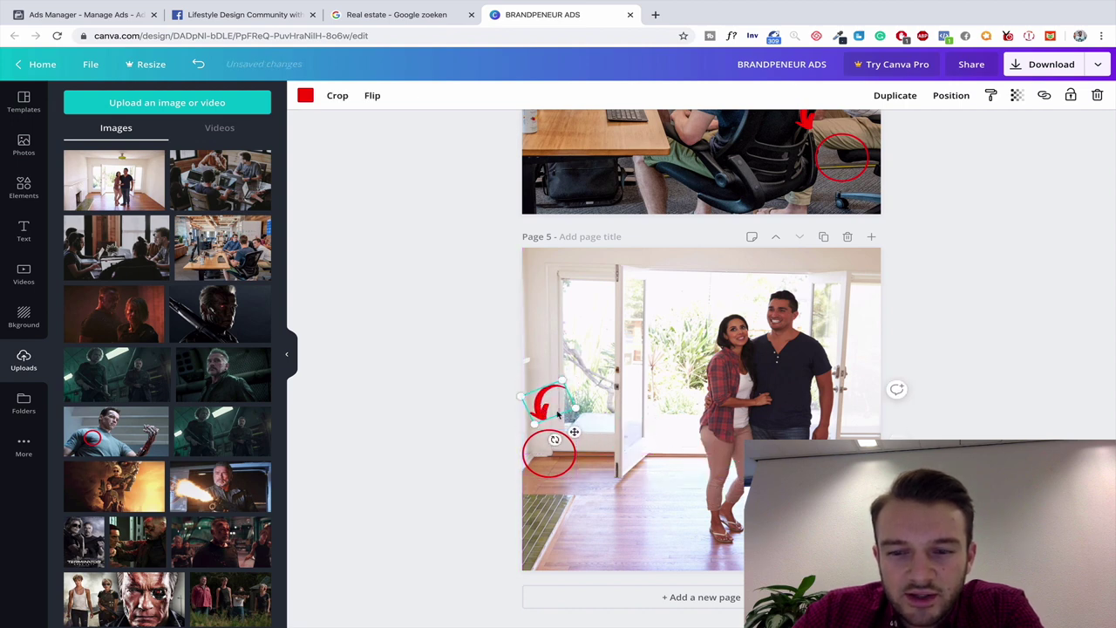
{"action": "left_click", "coordinate": [584, 462]}
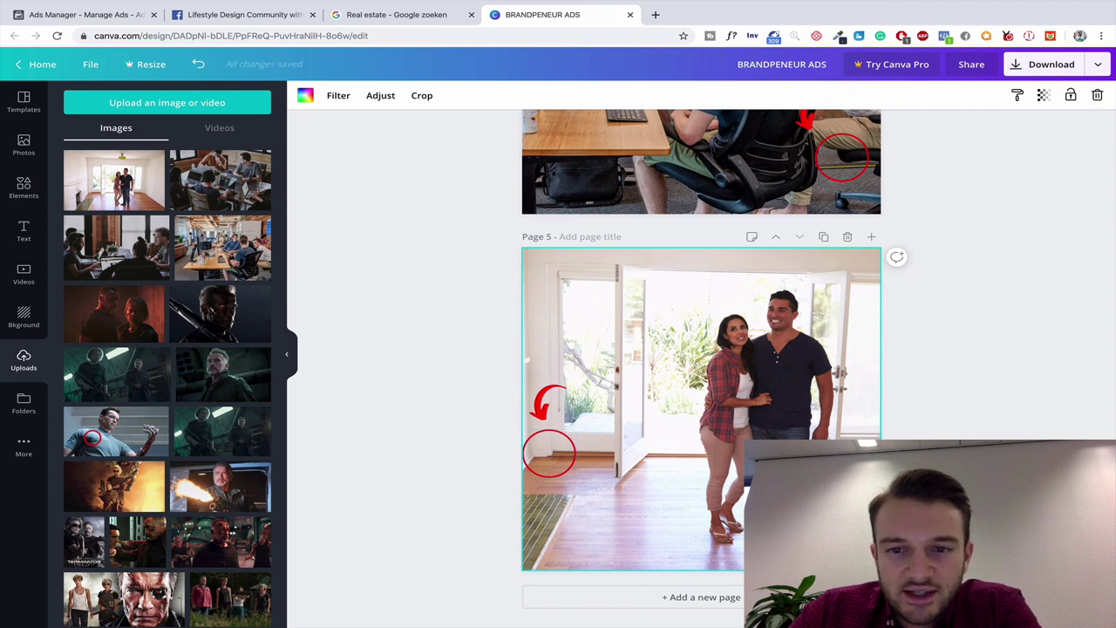
{"action": "left_click", "coordinate": [336, 98]}
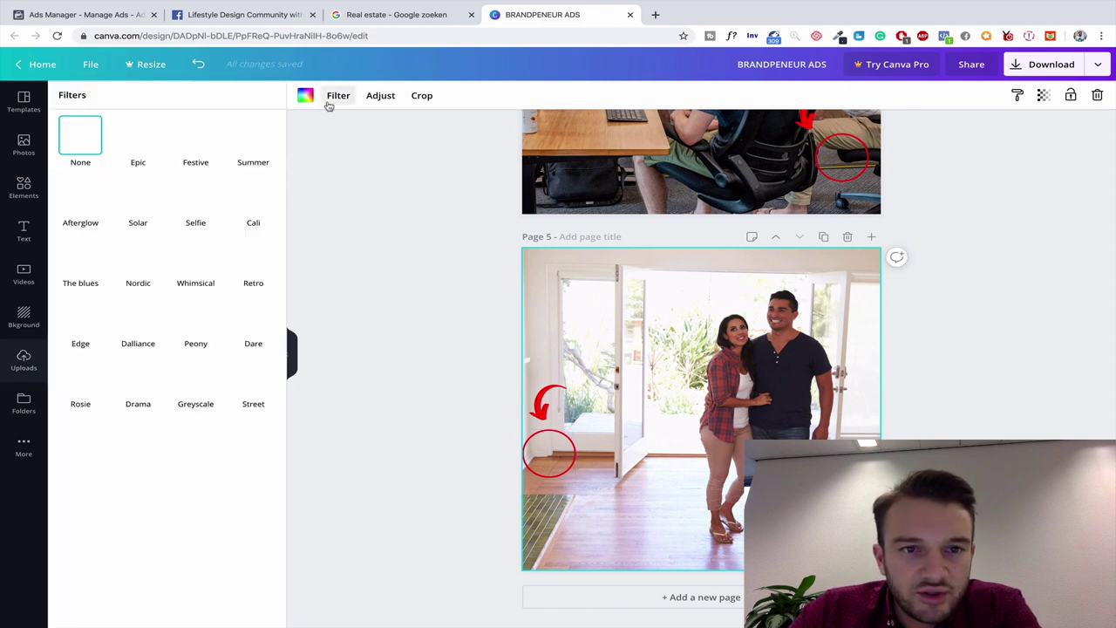
{"action": "left_click", "coordinate": [378, 97]}
{"action": "mouse_move", "coordinate": [181, 126]}
{"action": "left_mouse_down"}
{"action": "mouse_move", "coordinate": [158, 125]}
{"action": "mouse_move", "coordinate": [182, 126]}
{"action": "left_mouse_up"}
Reset the photo brightness and delete the red circle and old red arrow from Page 5
{"action": "left_click", "coordinate": [387, 250]}
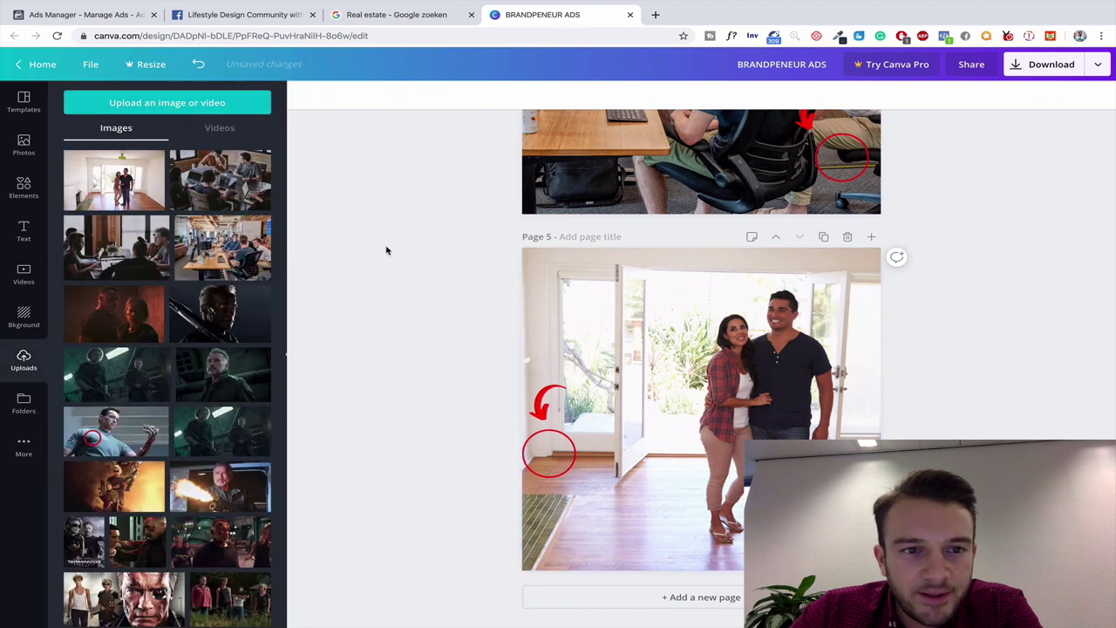
{"action": "left_click", "coordinate": [584, 447]}
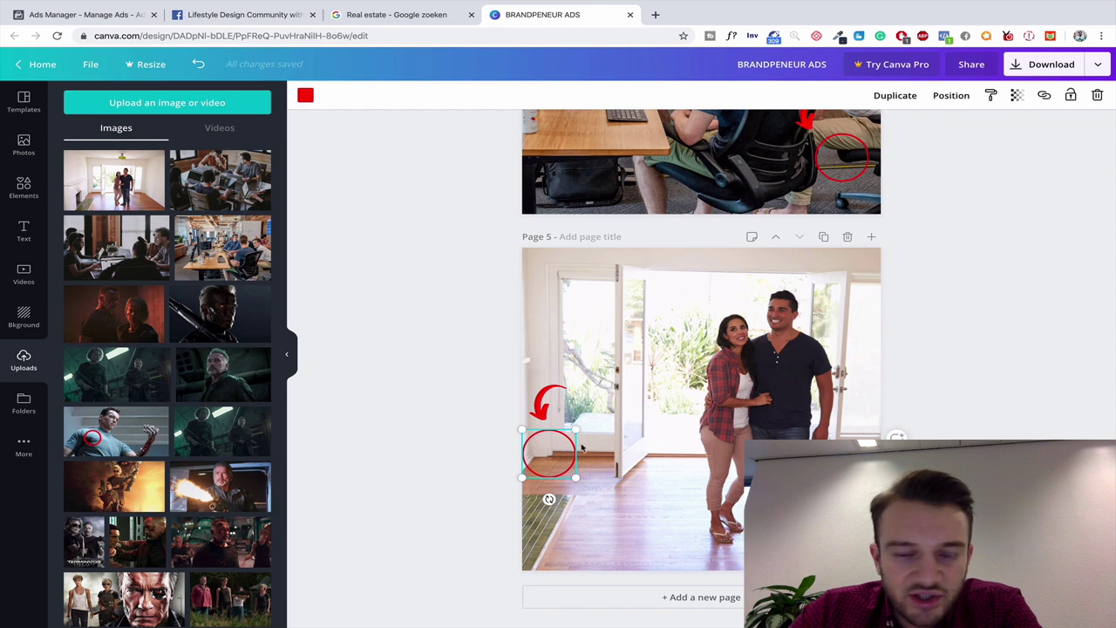
{"action": "key", "text": "Delete"}
{"action": "left_click", "coordinate": [544, 403]}
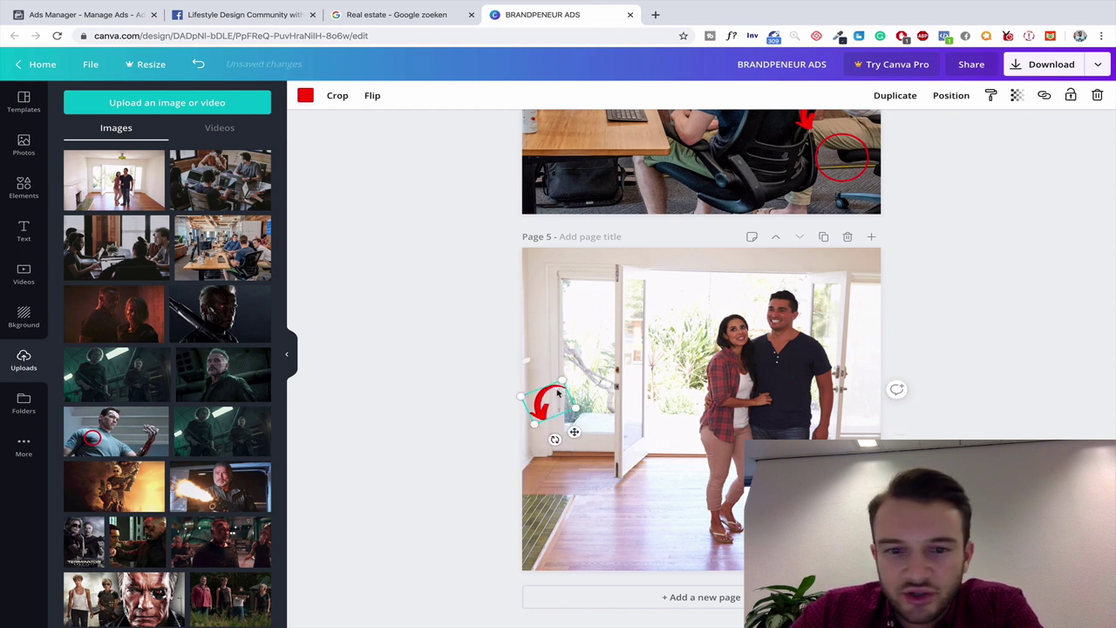
{"action": "left_click_drag", "start_coordinate": [569, 386], "coordinate": [570, 419]}
{"action": "key", "text": "Delete"}
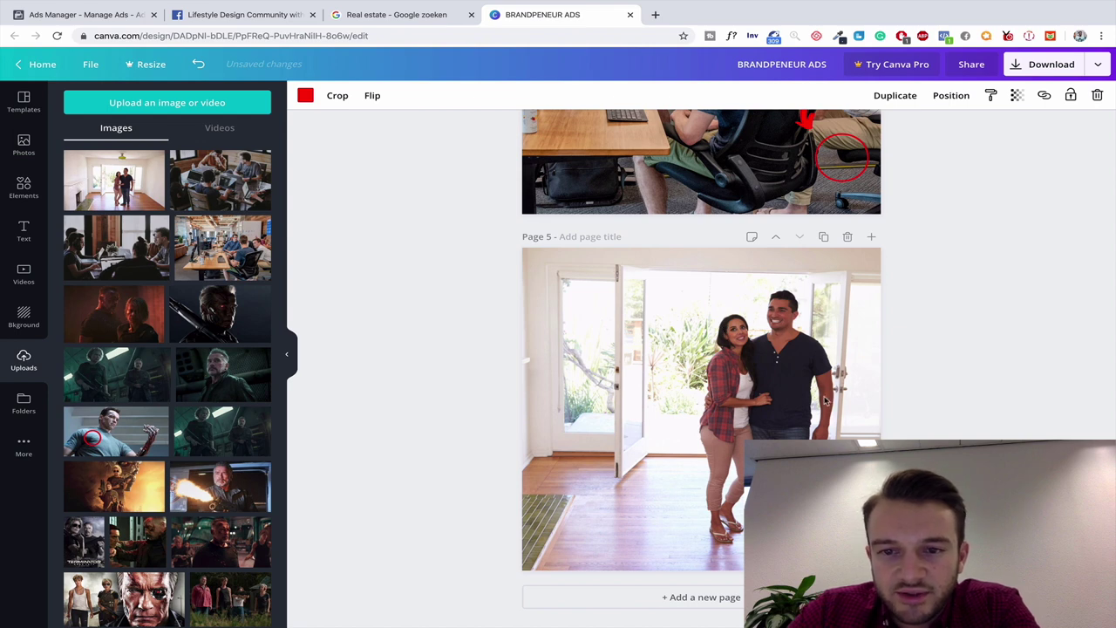
{"action": "left_click", "coordinate": [968, 377]}
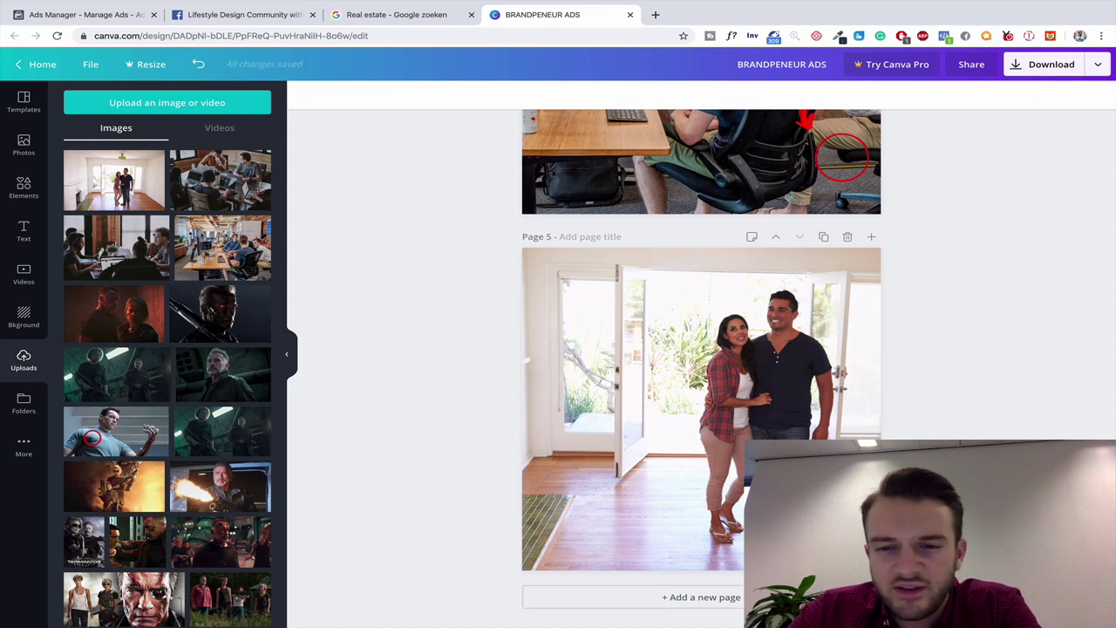
Paste the red curved arrow, tilt it slightly, and position it beside the couple's feet
{"action": "key", "text": "ctrl+v"}
{"action": "left_click_drag", "start_coordinate": [807, 475], "coordinate": [536, 464]}
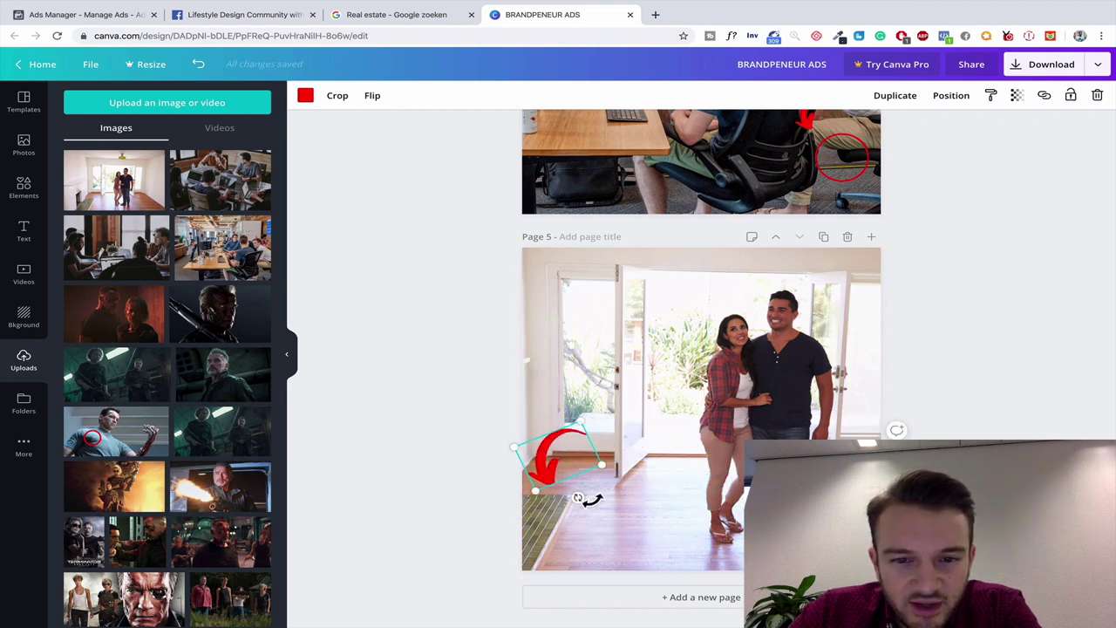
{"action": "mouse_move", "coordinate": [578, 498]}
{"action": "left_mouse_down"}
{"action": "mouse_move", "coordinate": [588, 506]}
{"action": "mouse_move", "coordinate": [579, 501]}
{"action": "left_mouse_up"}
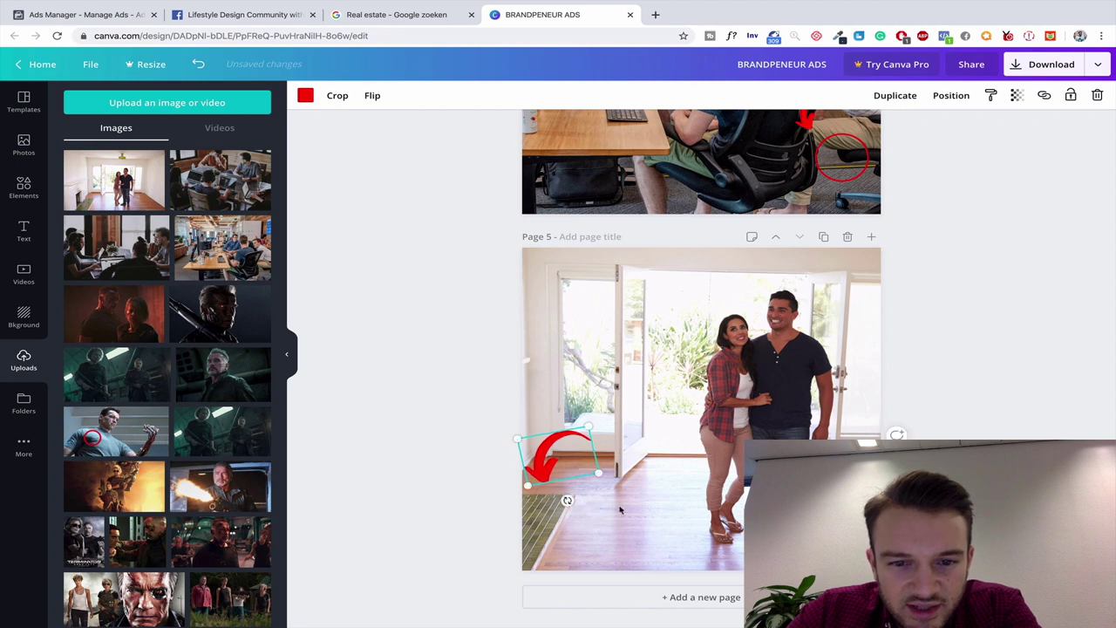
{"action": "left_click", "coordinate": [567, 488]}
{"action": "left_click", "coordinate": [559, 468]}
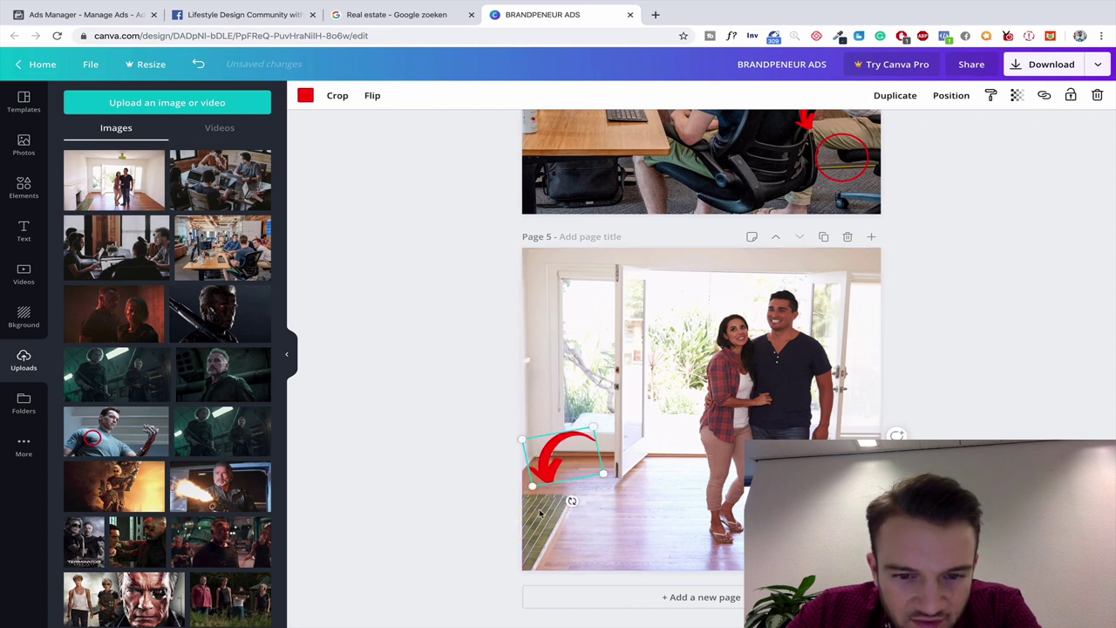
{"action": "left_click", "coordinate": [912, 382]}
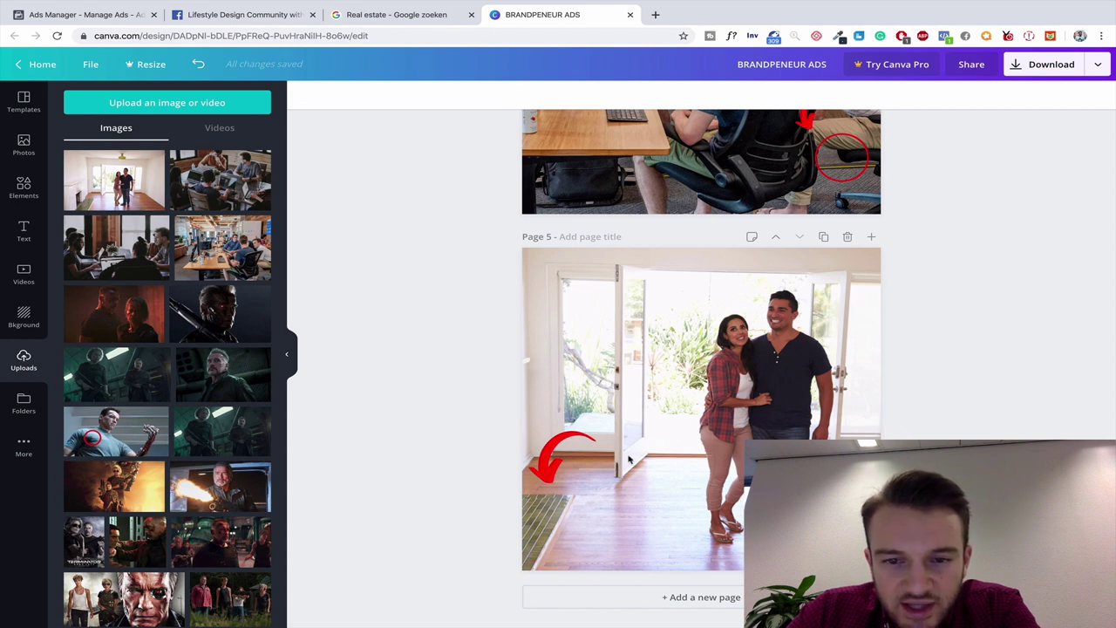
{"action": "mouse_move", "coordinate": [567, 457]}
{"action": "left_mouse_down"}
{"action": "mouse_move", "coordinate": [727, 305]}
{"action": "mouse_move", "coordinate": [672, 305]}
{"action": "mouse_move", "coordinate": [599, 399]}
{"action": "mouse_move", "coordinate": [593, 328]}
{"action": "mouse_move", "coordinate": [600, 375]}
{"action": "mouse_move", "coordinate": [567, 447]}
{"action": "left_mouse_up"}
Select the yellow frame around the couple photo on Page 5
{"action": "left_click", "coordinate": [479, 428]}
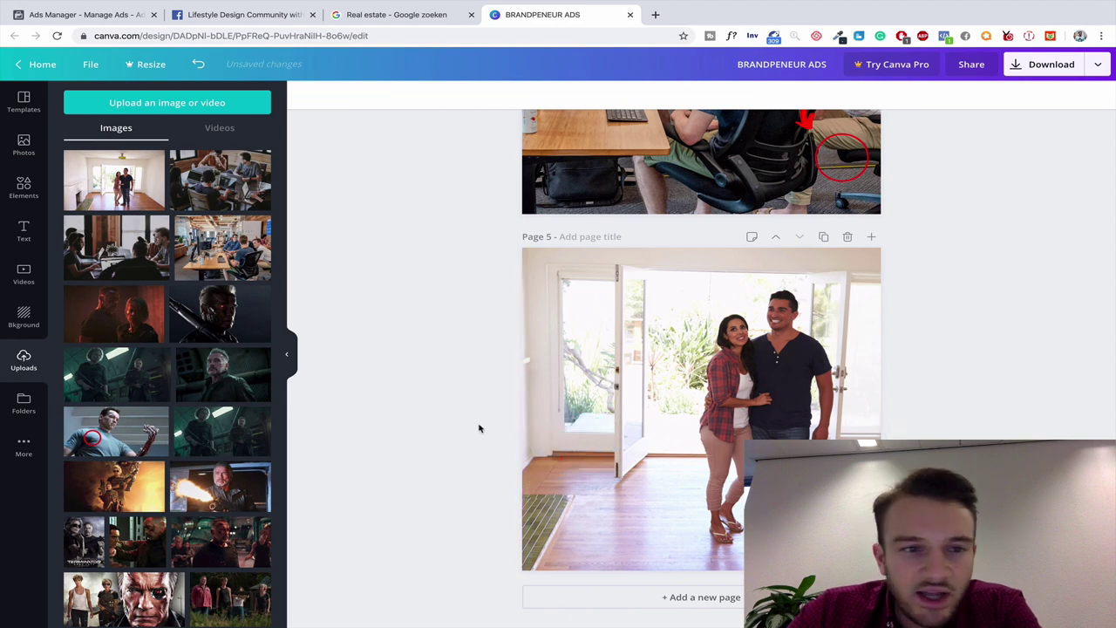
{"action": "scroll", "coordinate": [450, 372], "scroll_direction": "up", "scroll_amount": 15}
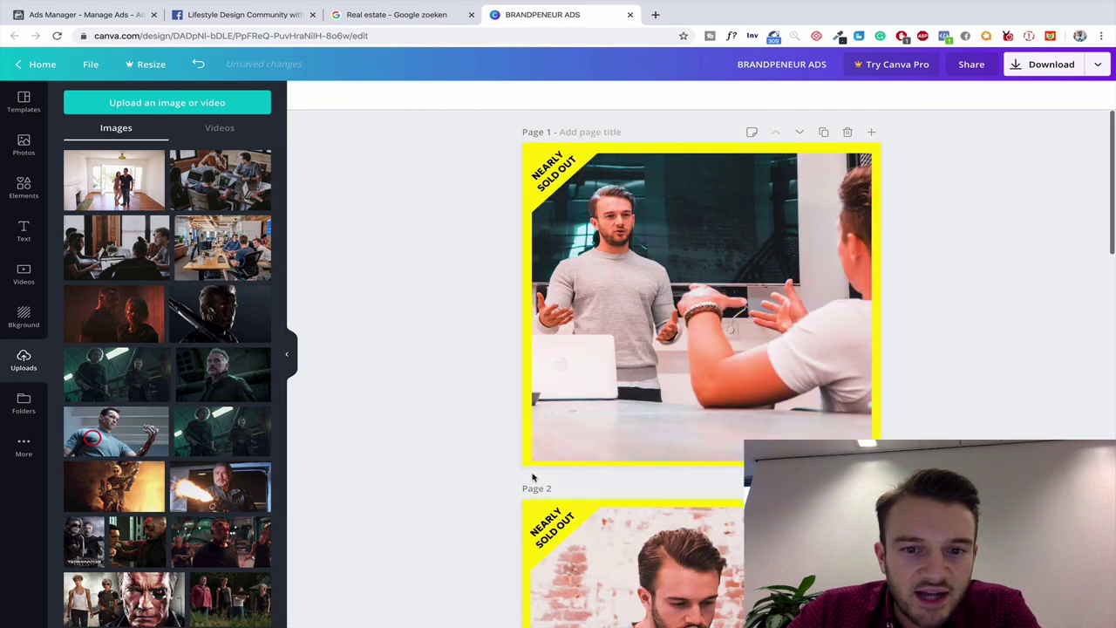
{"action": "left_click", "coordinate": [602, 519]}
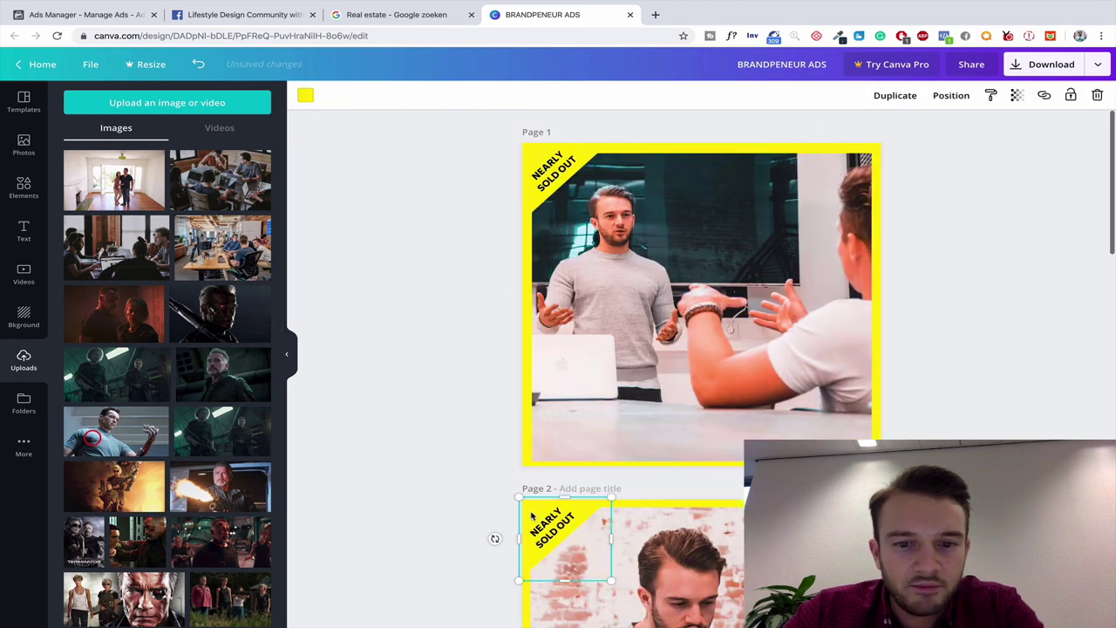
{"action": "scroll", "coordinate": [638, 512], "scroll_direction": "down", "scroll_amount": 15}
{"action": "left_click", "coordinate": [631, 506]}
{"action": "left_click", "coordinate": [878, 405]}
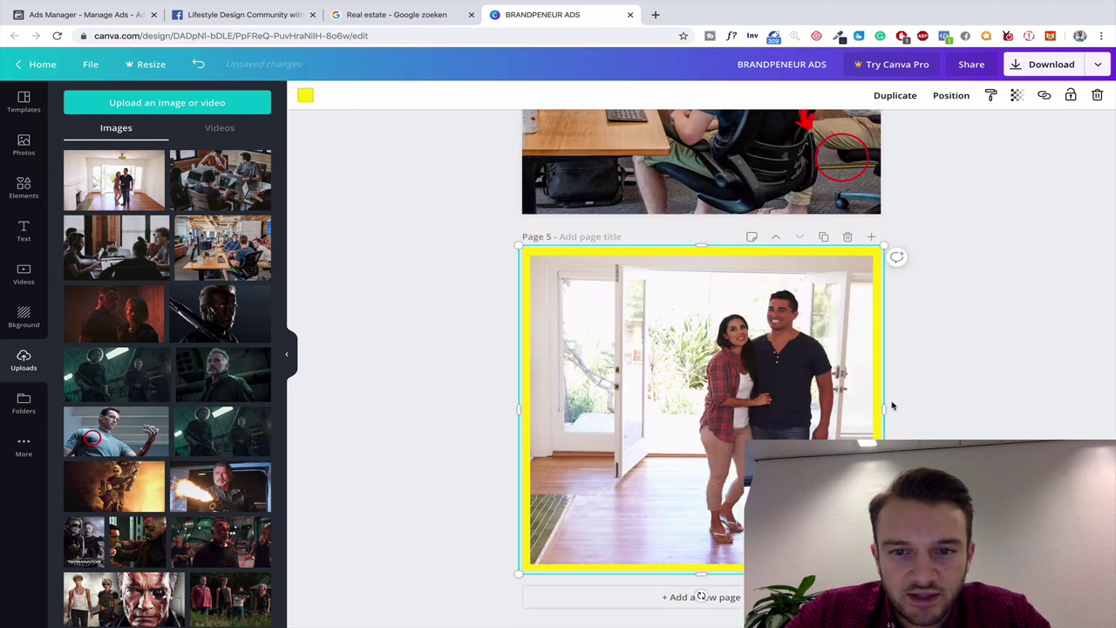
Try light green, then give the frame border a custom pink shade
{"action": "left_click", "coordinate": [306, 96]}
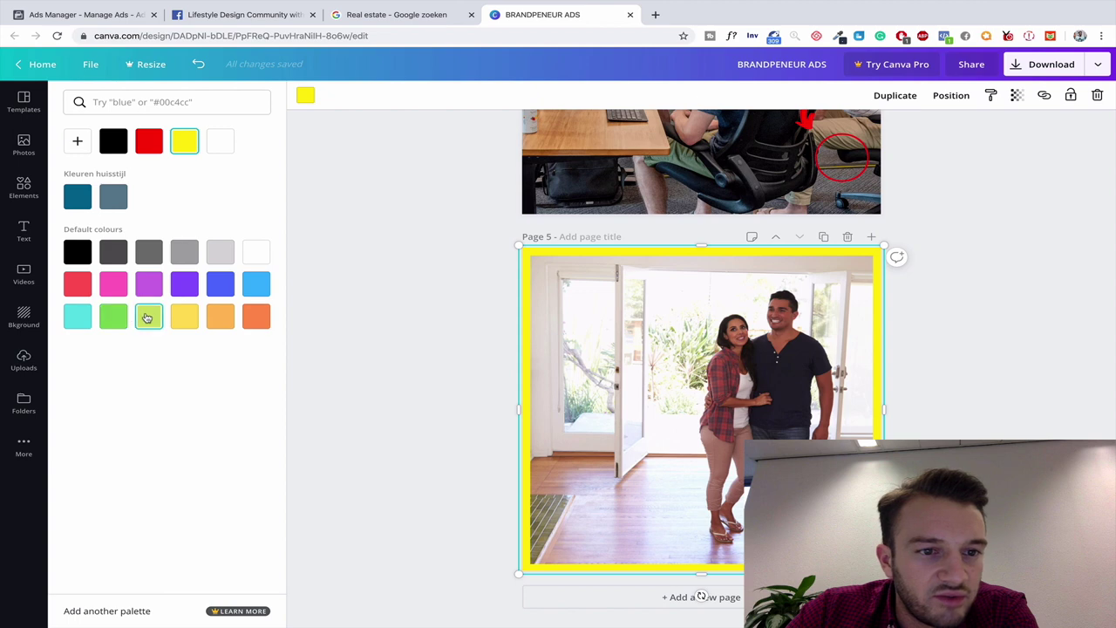
{"action": "left_click", "coordinate": [148, 316]}
{"action": "left_click", "coordinate": [113, 284]}
{"action": "left_click", "coordinate": [76, 141]}
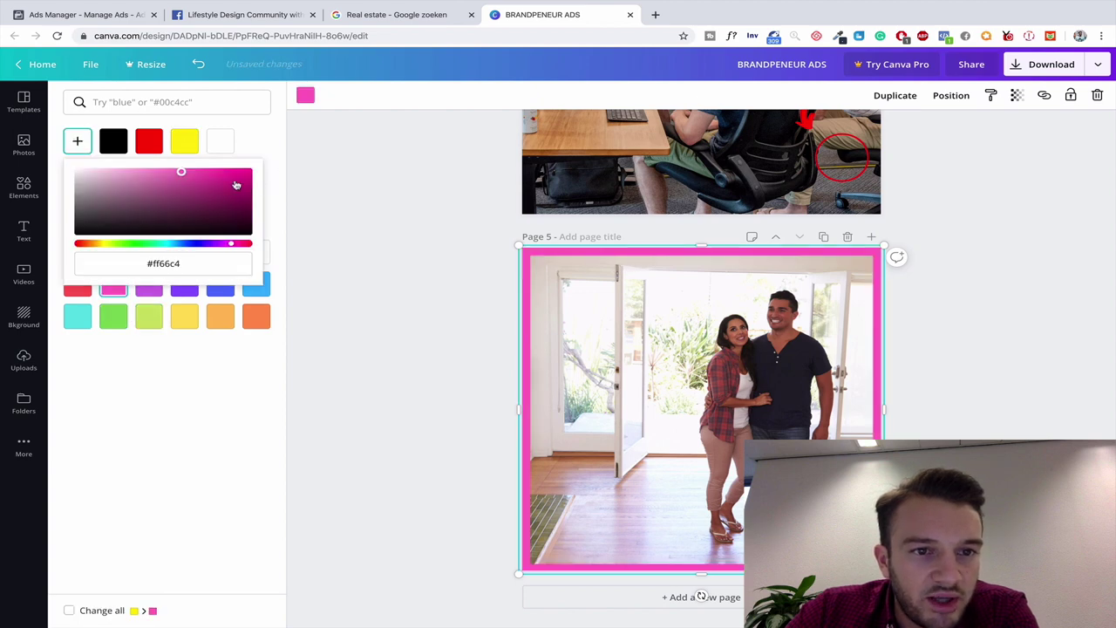
{"action": "left_click", "coordinate": [183, 171]}
{"action": "left_click_drag", "start_coordinate": [231, 245], "coordinate": [267, 244]}
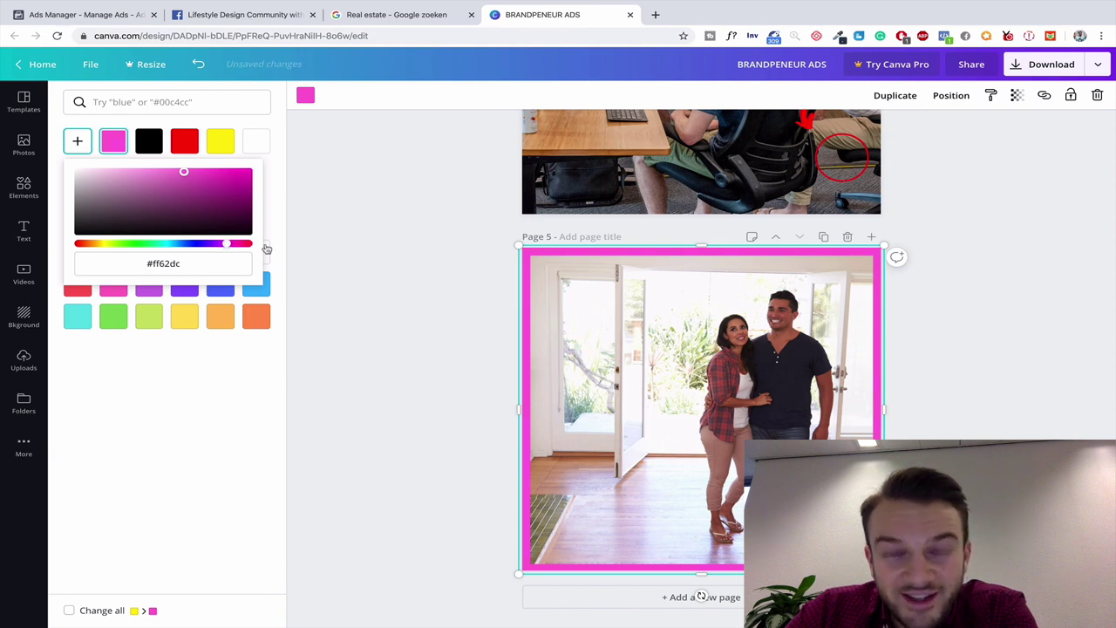
{"action": "left_click", "coordinate": [319, 262]}
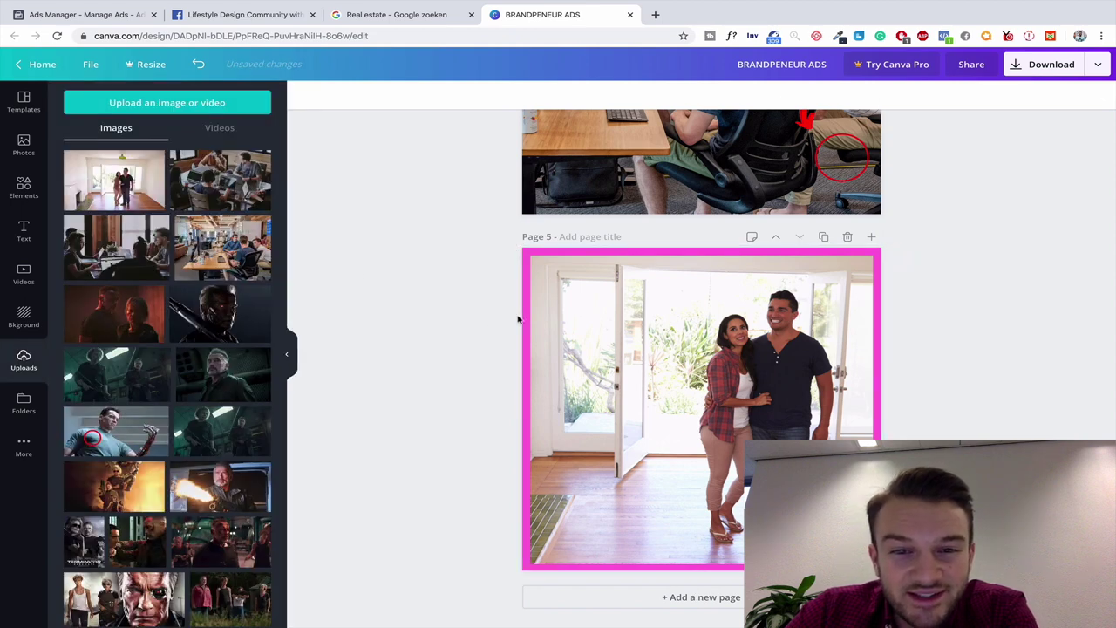
Recolour the Page 5 frame to neon lime green #d4ff00 via the custom colour picker
{"action": "left_click", "coordinate": [528, 321]}
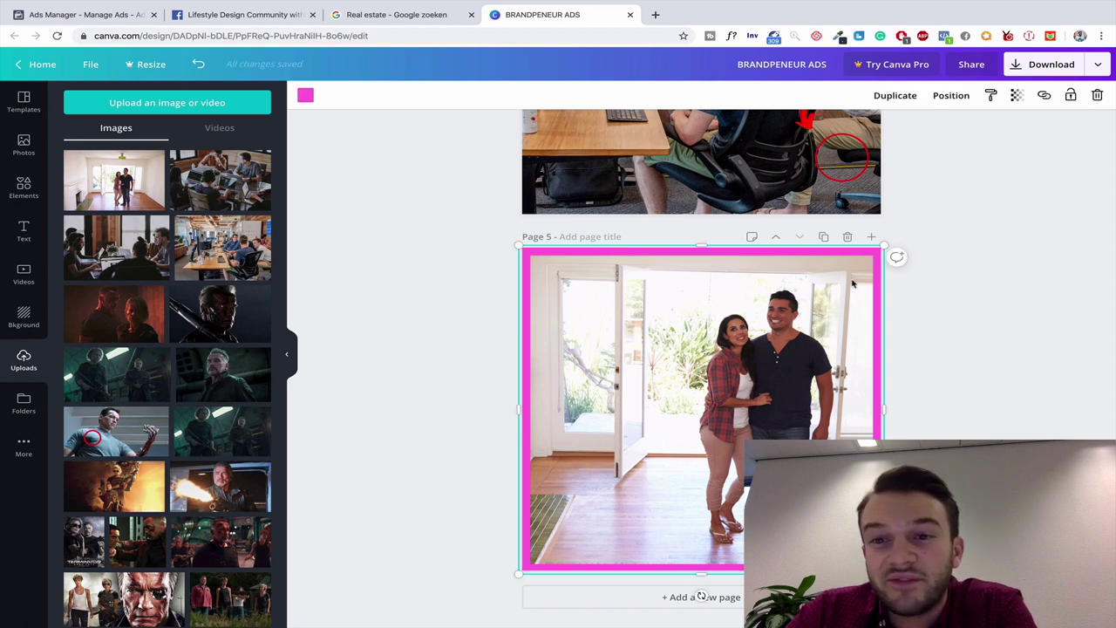
{"action": "left_click", "coordinate": [1050, 271]}
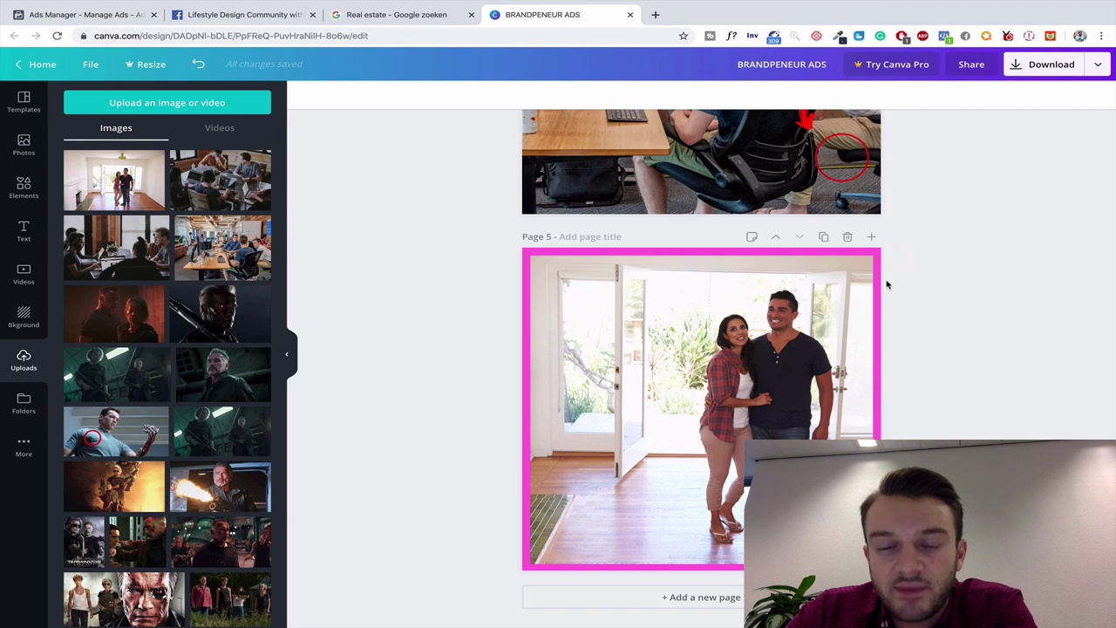
{"action": "left_click", "coordinate": [556, 253]}
{"action": "left_click", "coordinate": [305, 95]}
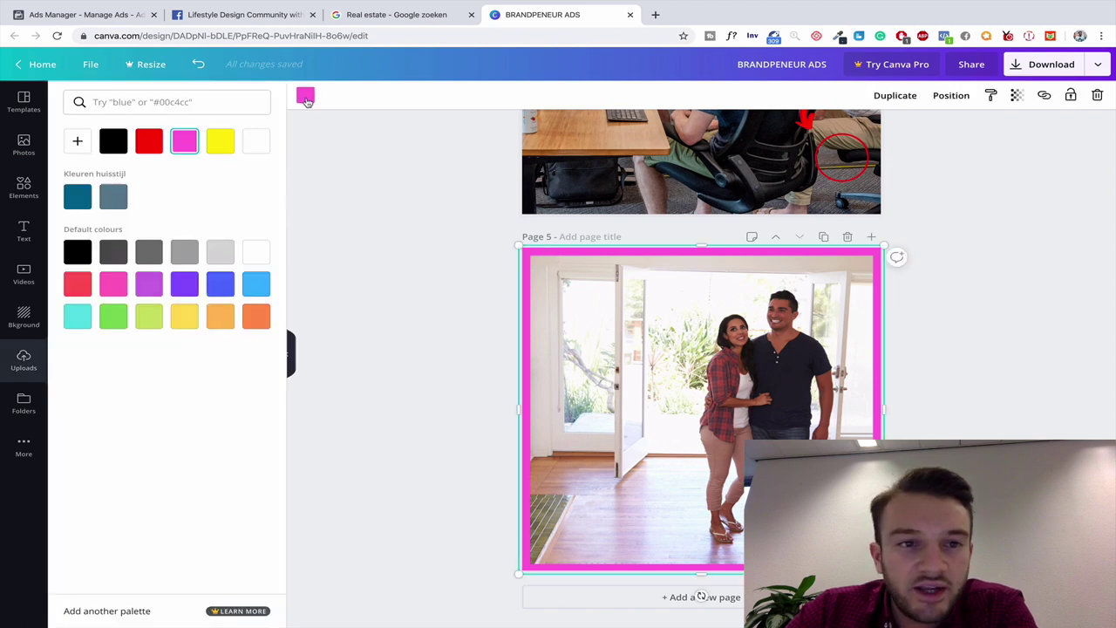
{"action": "left_click", "coordinate": [212, 143]}
{"action": "left_click", "coordinate": [78, 143]}
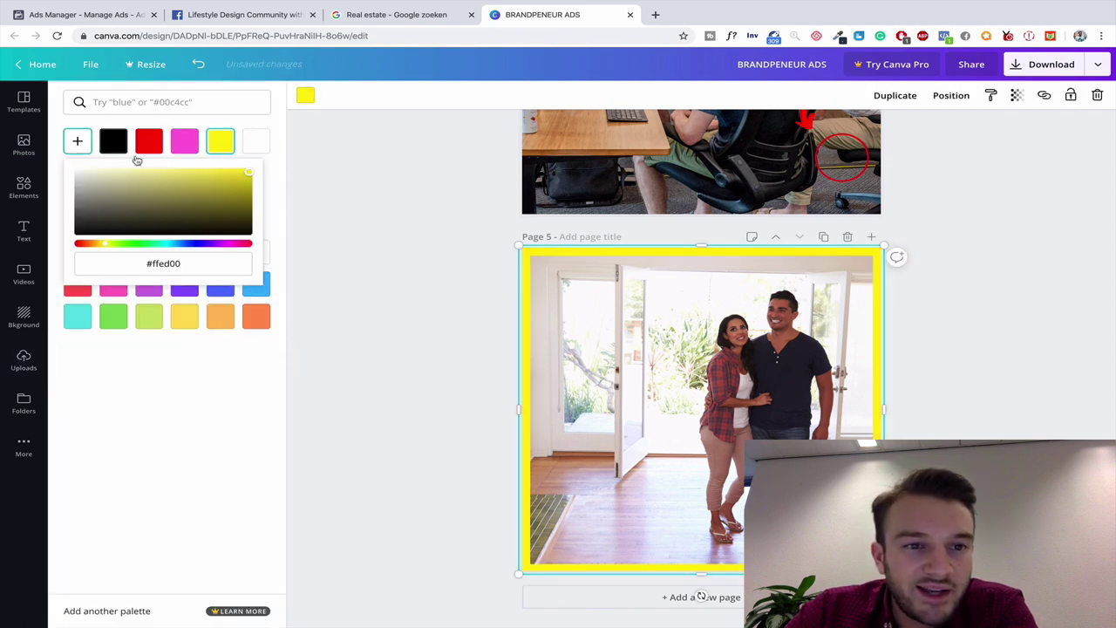
{"action": "left_click_drag", "start_coordinate": [106, 247], "coordinate": [112, 248]}
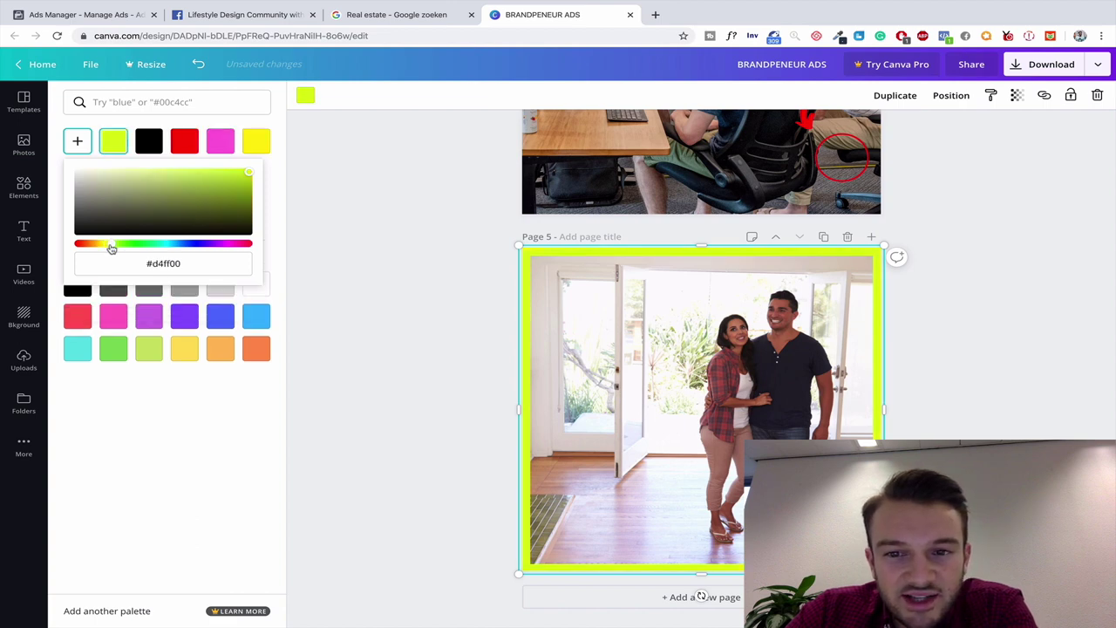
{"action": "left_click", "coordinate": [312, 259]}
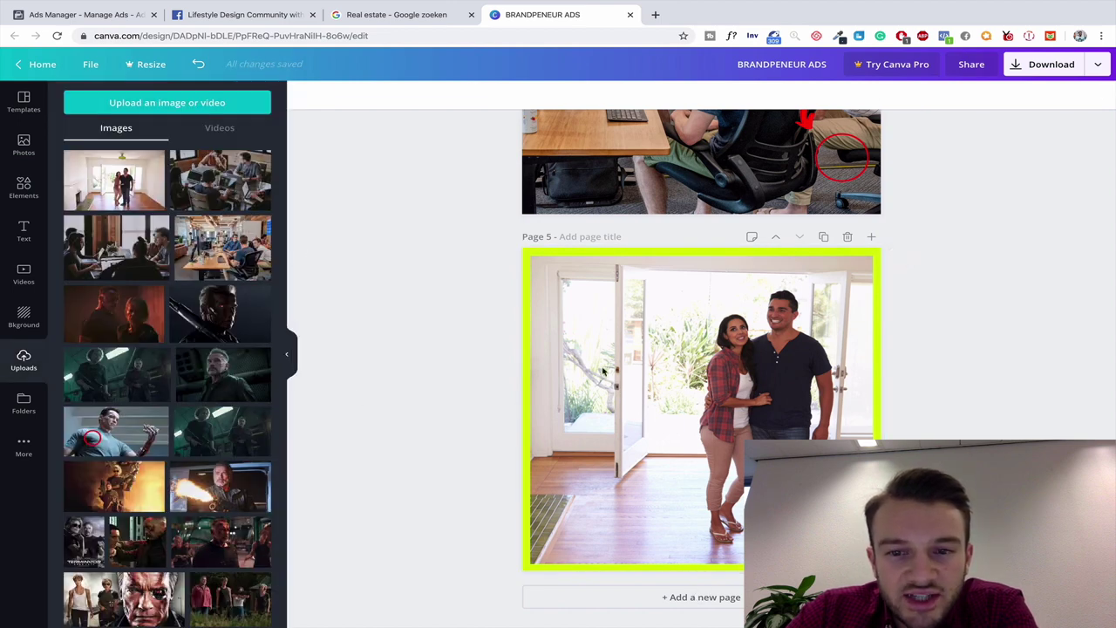
{"action": "left_click", "coordinate": [603, 370]}
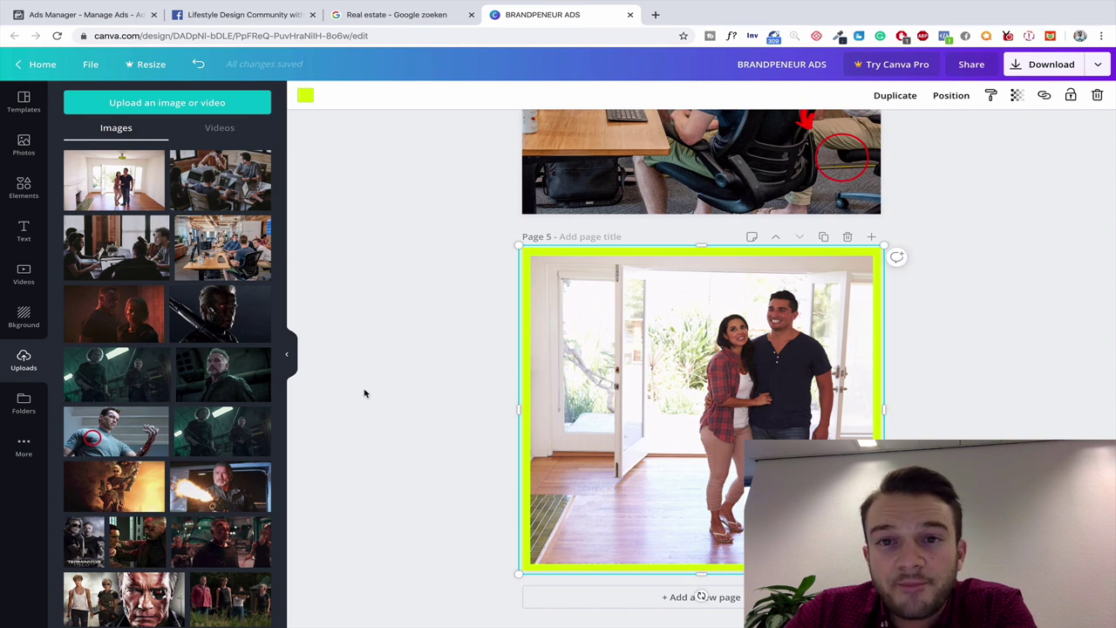
{"action": "scroll", "coordinate": [364, 393], "scroll_direction": "up", "scroll_amount": 10}
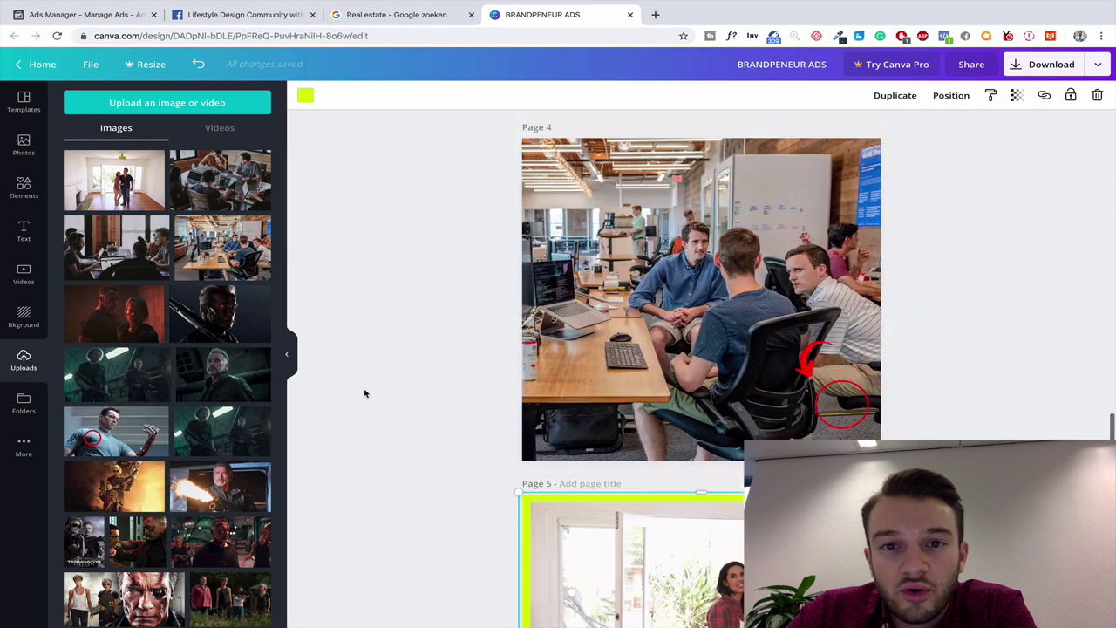
{"action": "scroll", "coordinate": [365, 394], "scroll_direction": "up", "scroll_amount": 8}
{"action": "scroll", "coordinate": [364, 393], "scroll_direction": "down", "scroll_amount": 15}
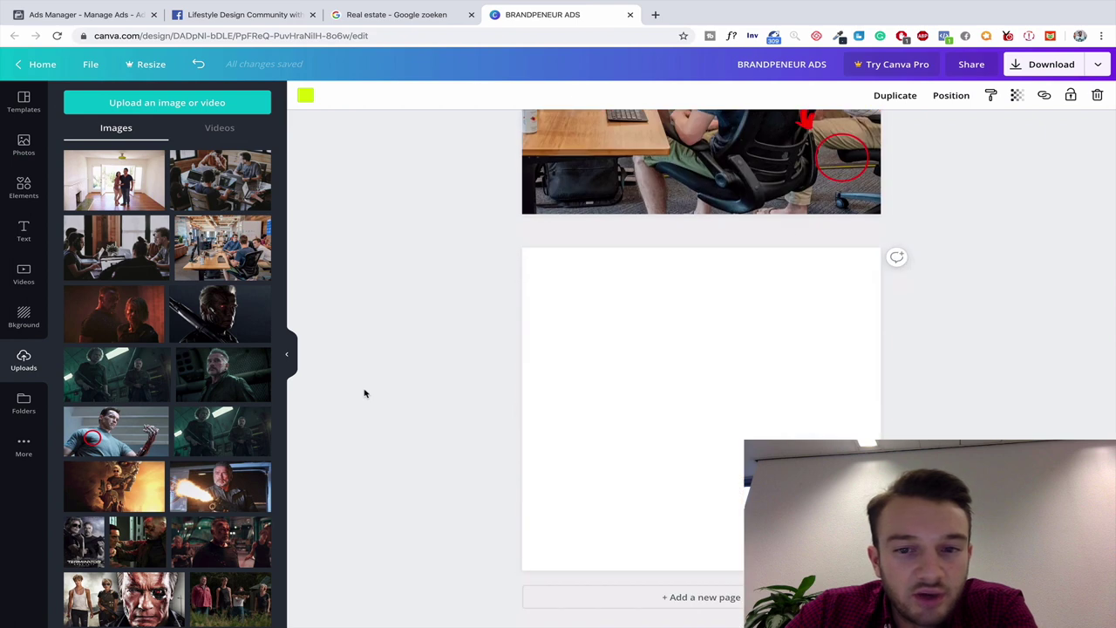
{"action": "scroll", "coordinate": [365, 393], "scroll_direction": "up", "scroll_amount": 2}
{"action": "left_click", "coordinate": [364, 394]}
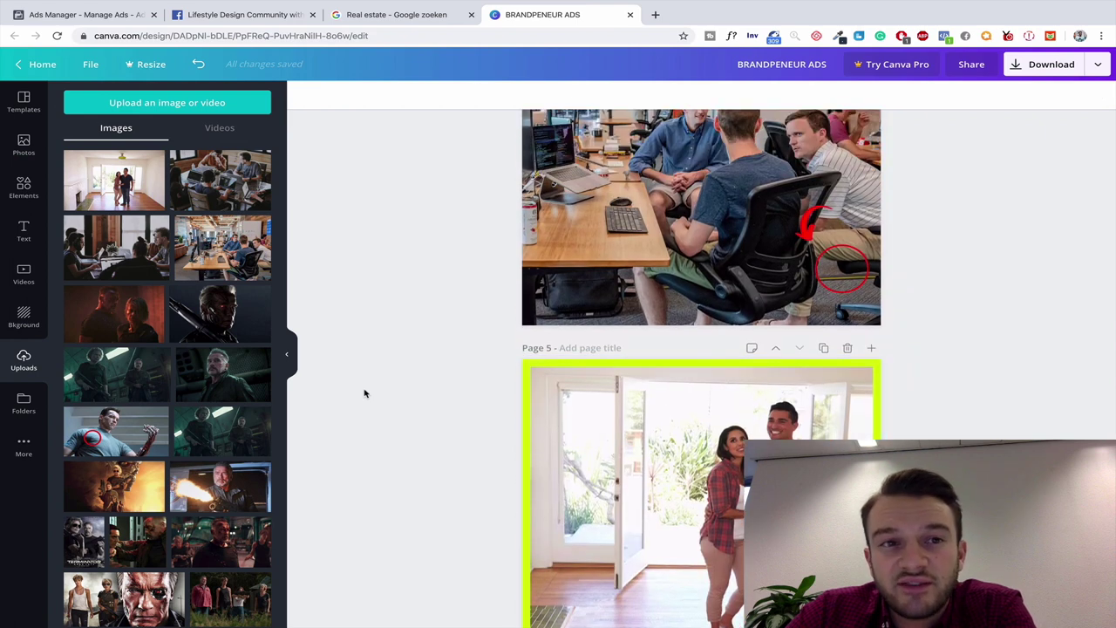